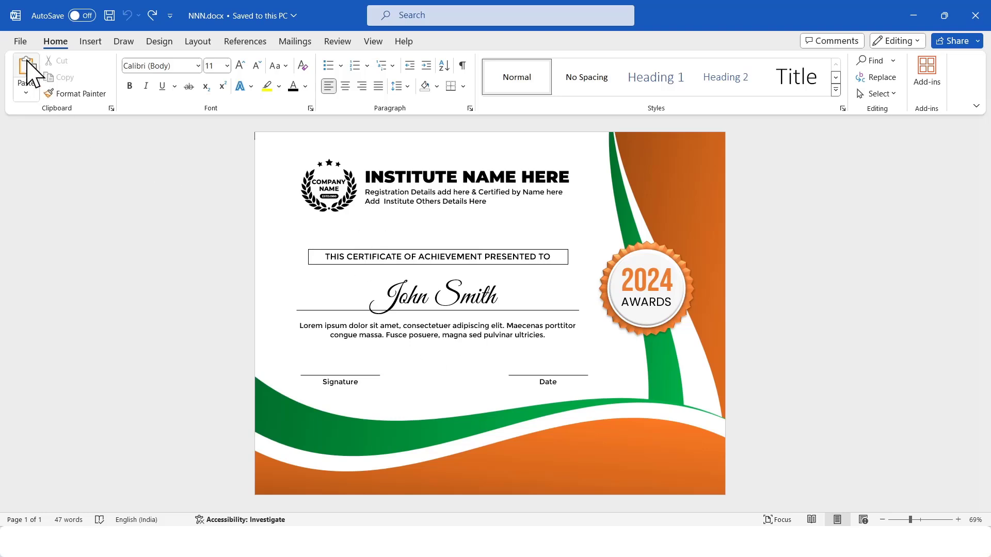
Step: Create a new blank document
{"action": "left_click", "coordinate": [20, 42]}
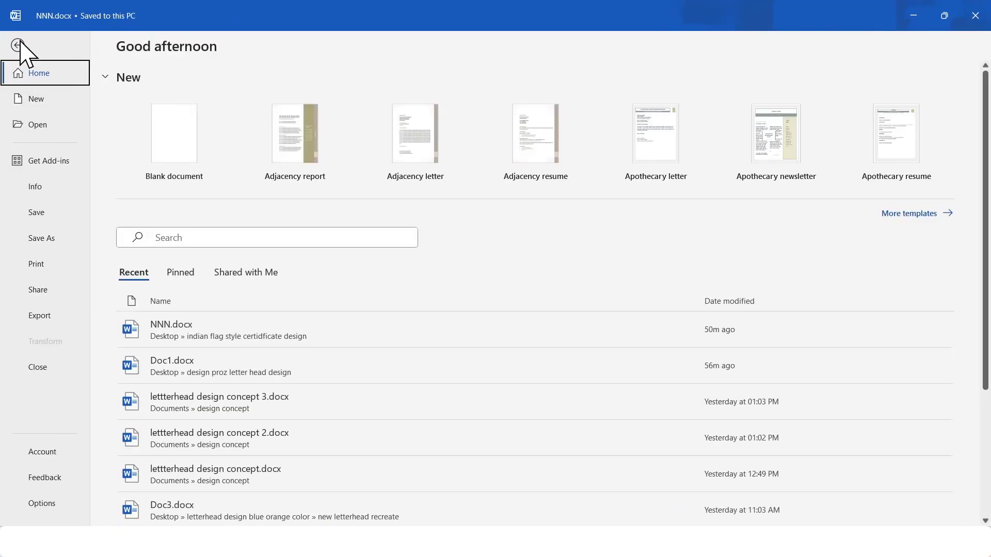
{"action": "left_click", "coordinate": [37, 103]}
{"action": "left_click", "coordinate": [188, 160]}
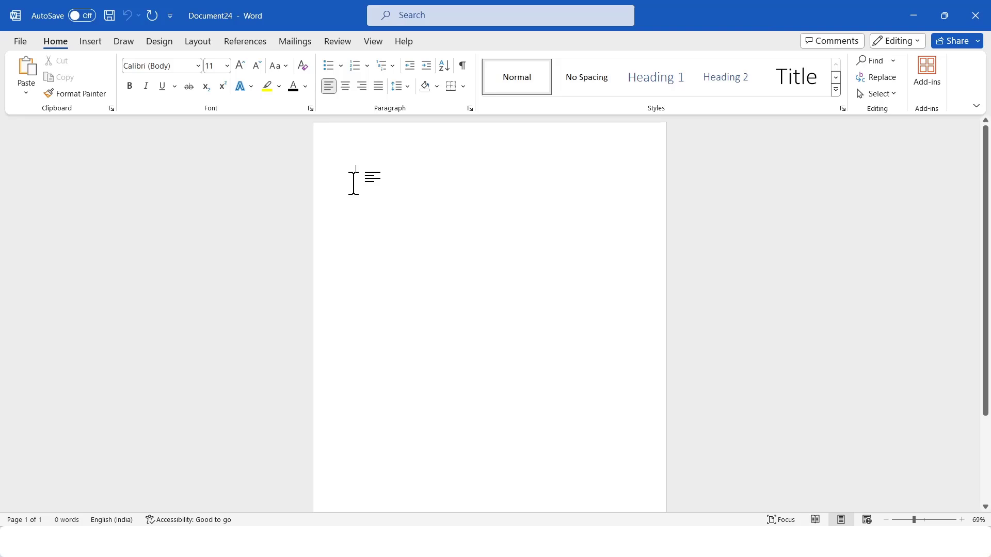
Step: Set the page to Letter paper size in landscape orientation
{"action": "left_click", "coordinate": [192, 43]}
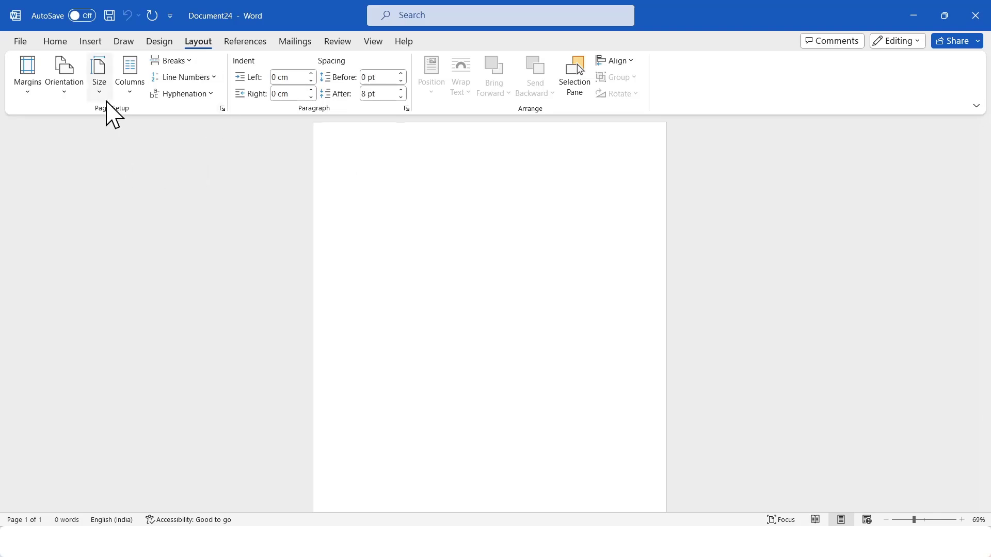
{"action": "left_click", "coordinate": [105, 97]}
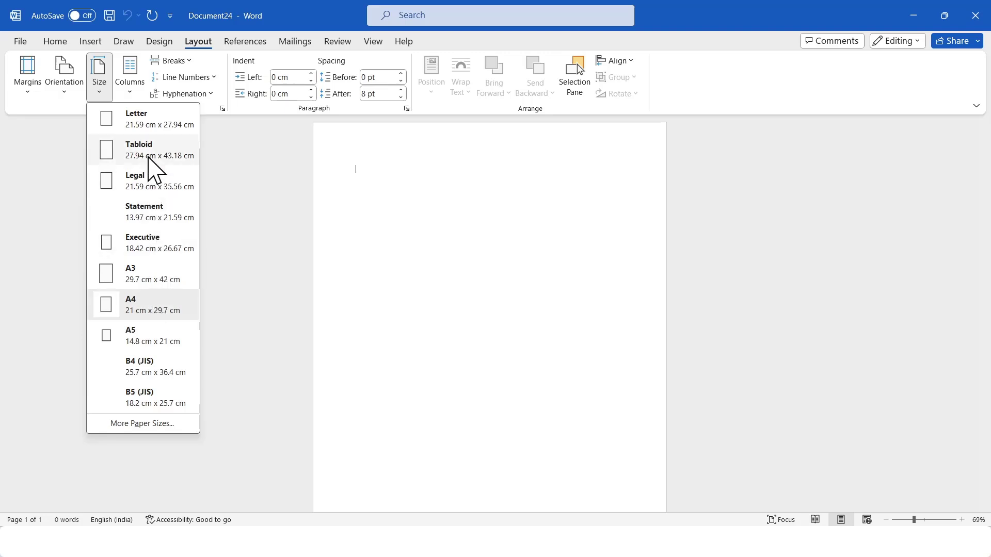
{"action": "left_click", "coordinate": [127, 137]}
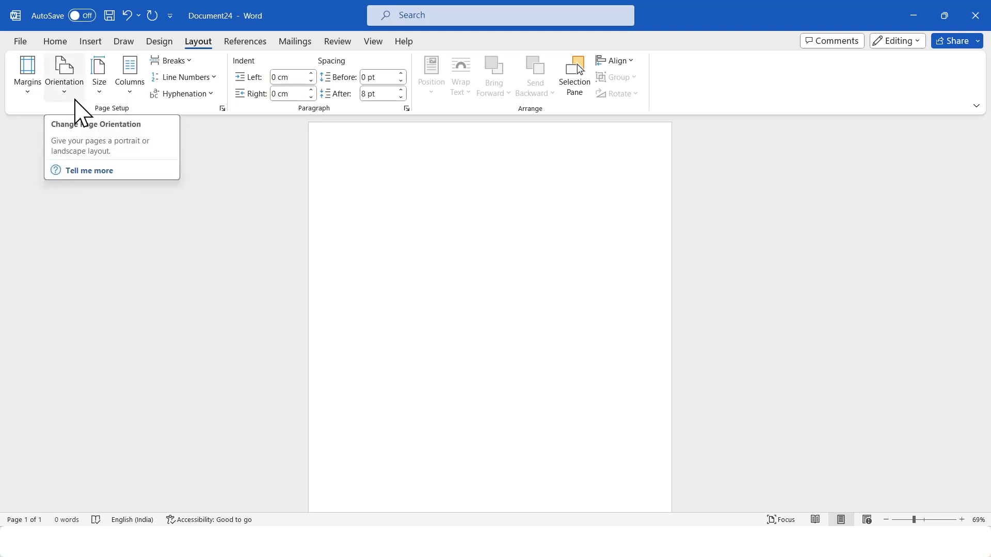
{"action": "left_click", "coordinate": [73, 103]}
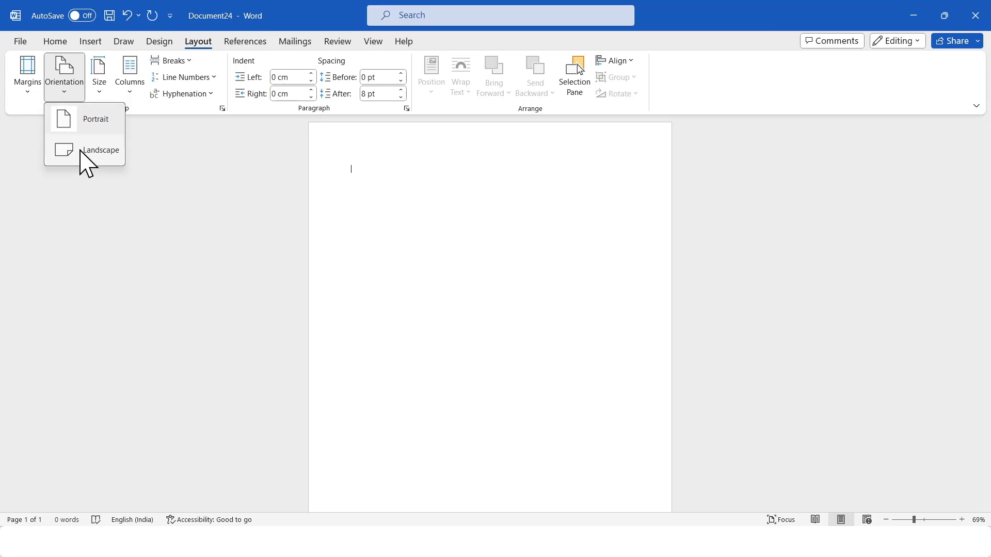
{"action": "left_click", "coordinate": [83, 152]}
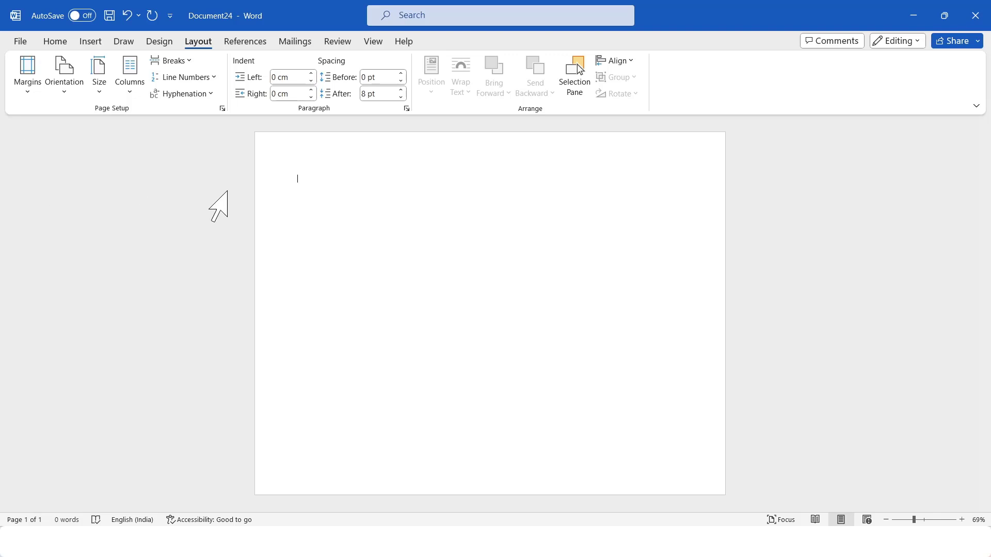
Step: Set the top, bottom, left and right page margins to 0.5 cm each
{"action": "left_click", "coordinate": [16, 96]}
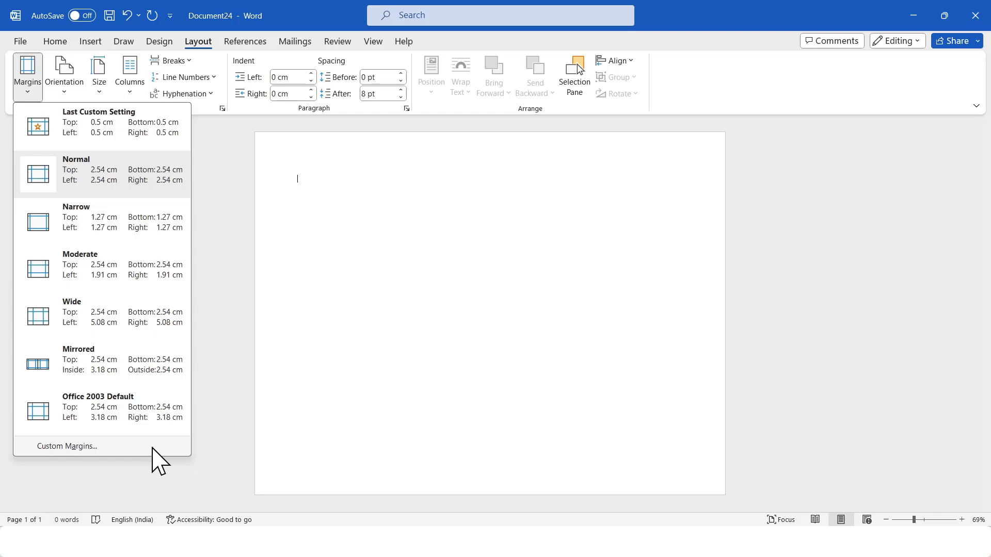
{"action": "left_click", "coordinate": [154, 447]}
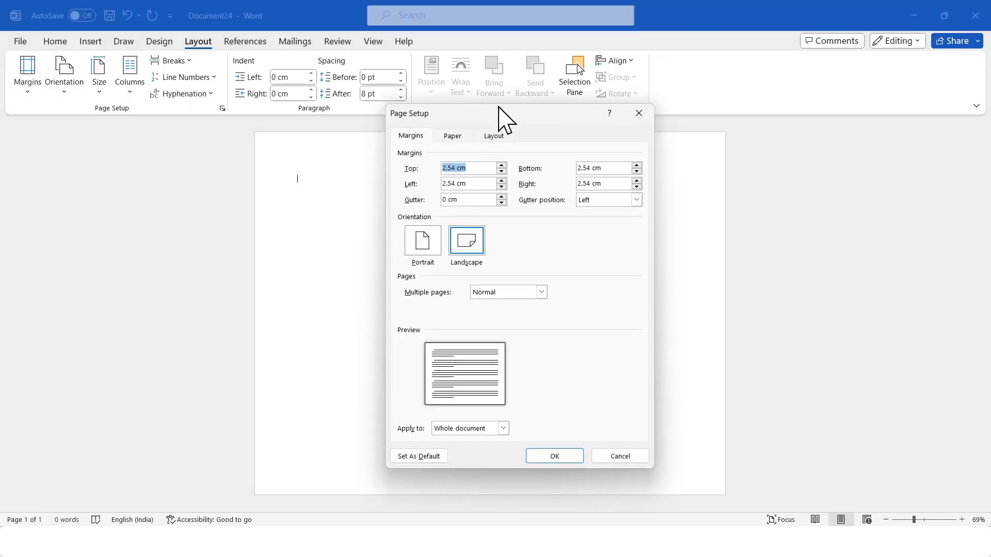
{"action": "type", "text": "0.5CM"}
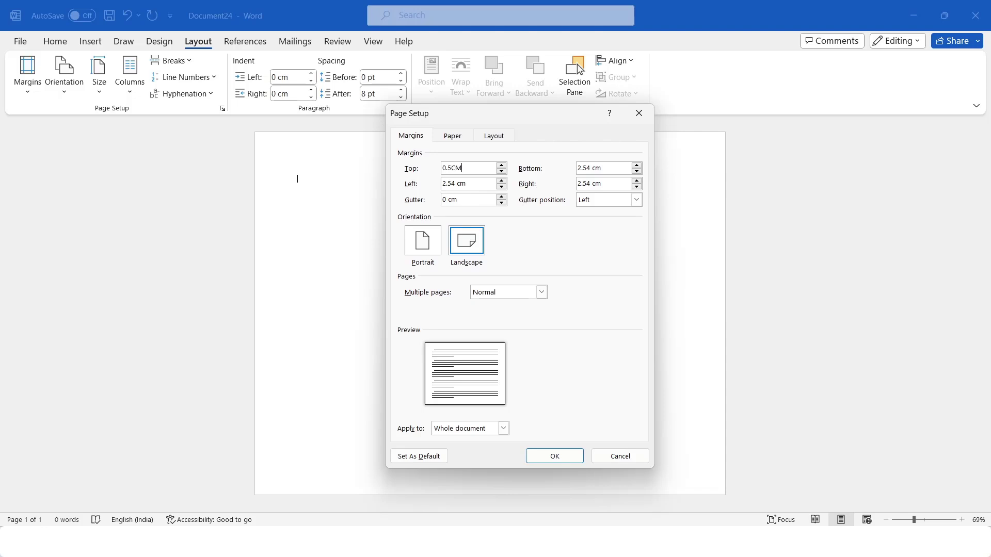
{"action": "left_click_drag", "start_coordinate": [477, 168], "coordinate": [444, 169]}
{"action": "right_click", "coordinate": [445, 169]}
{"action": "left_click", "coordinate": [486, 191]}
{"action": "left_click_drag", "start_coordinate": [615, 169], "coordinate": [585, 171]}
{"action": "right_click", "coordinate": [585, 172]}
{"action": "left_click", "coordinate": [609, 212]}
{"action": "left_click_drag", "start_coordinate": [475, 184], "coordinate": [443, 184]}
{"action": "right_click", "coordinate": [447, 187]}
{"action": "left_click", "coordinate": [473, 227]}
{"action": "left_click_drag", "start_coordinate": [612, 184], "coordinate": [568, 187]}
{"action": "right_click", "coordinate": [570, 187]}
{"action": "left_click", "coordinate": [601, 229]}
{"action": "left_click", "coordinate": [555, 456]}
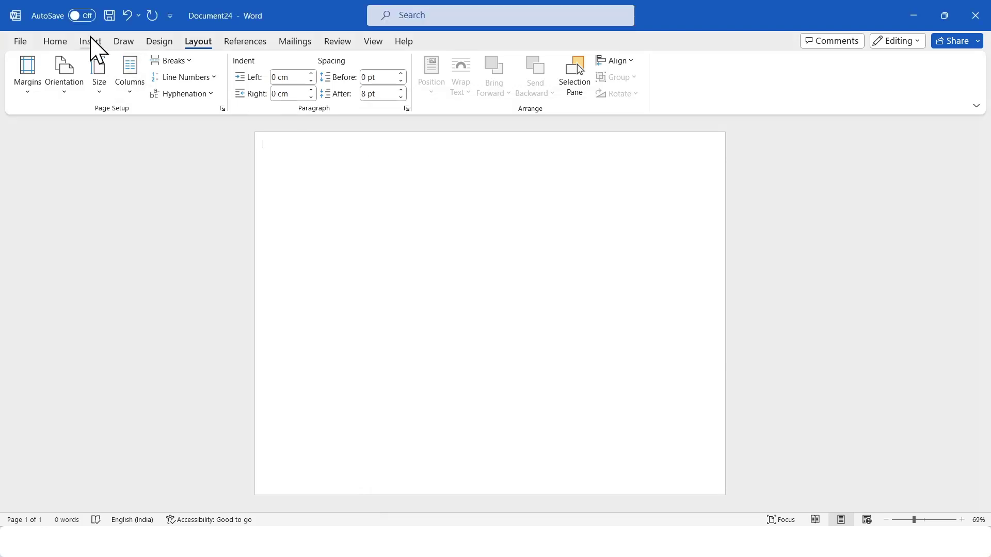
Step: Insert the company logo picture logo-2b.png from this device
{"action": "left_click", "coordinate": [91, 41]}
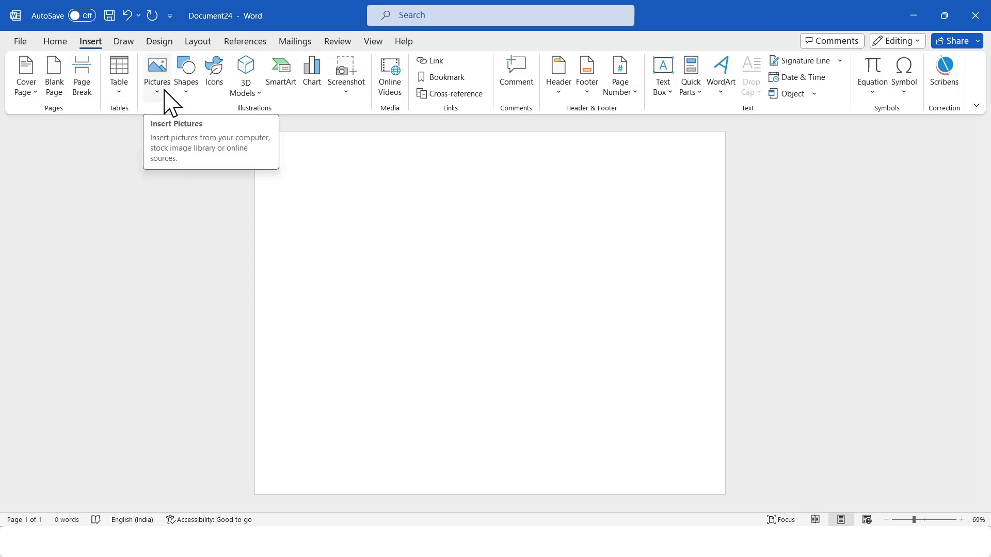
{"action": "left_click", "coordinate": [157, 85]}
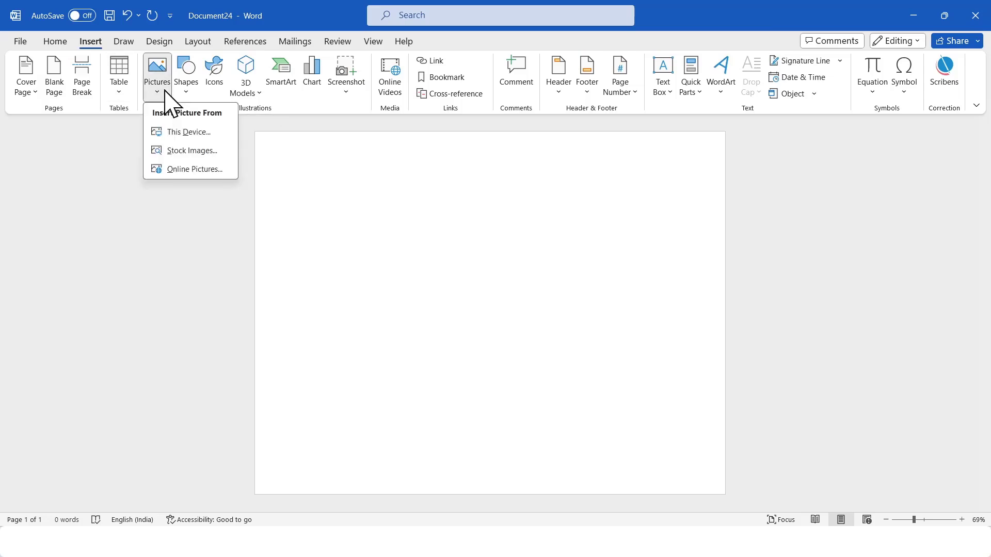
{"action": "left_click", "coordinate": [192, 132]}
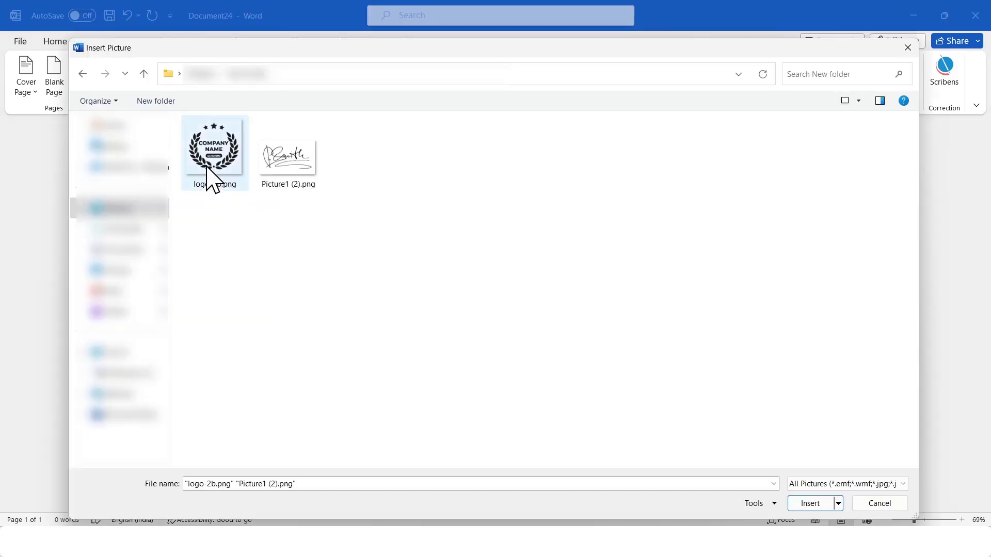
{"action": "left_click", "coordinate": [213, 172]}
{"action": "left_click", "coordinate": [808, 504]}
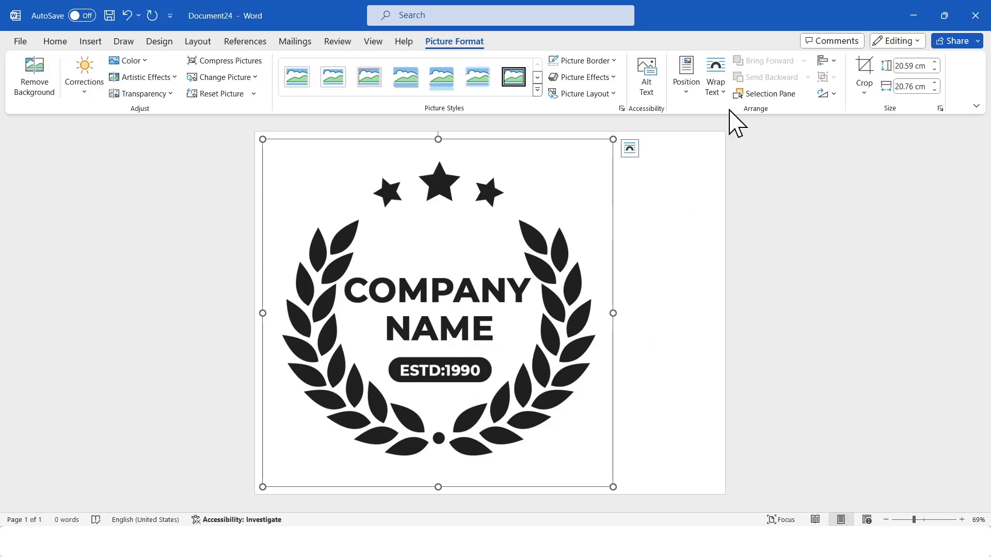
Step: Set the logo picture's text wrapping to In Front of Text
{"action": "left_click", "coordinate": [687, 187]}
{"action": "left_click", "coordinate": [491, 270]}
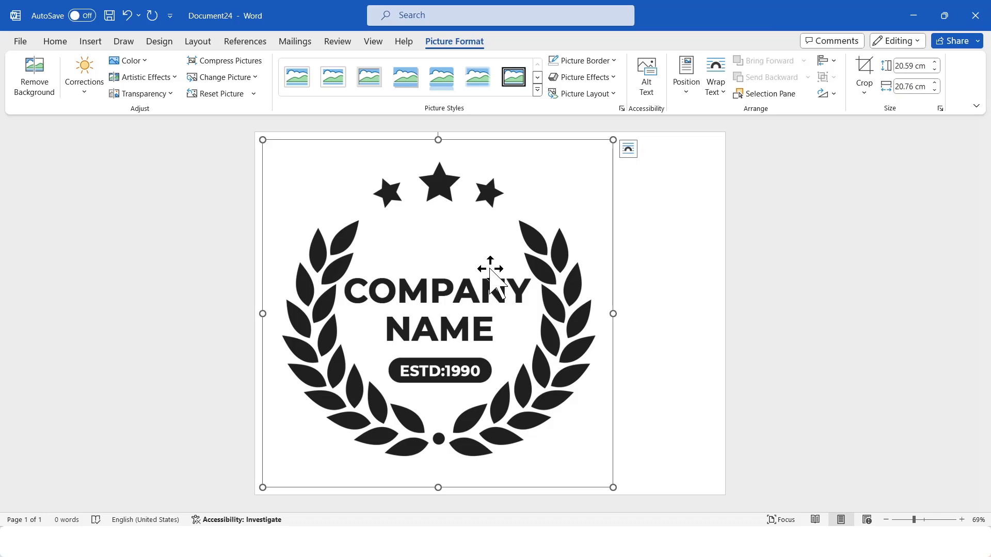
{"action": "left_click", "coordinate": [723, 102]}
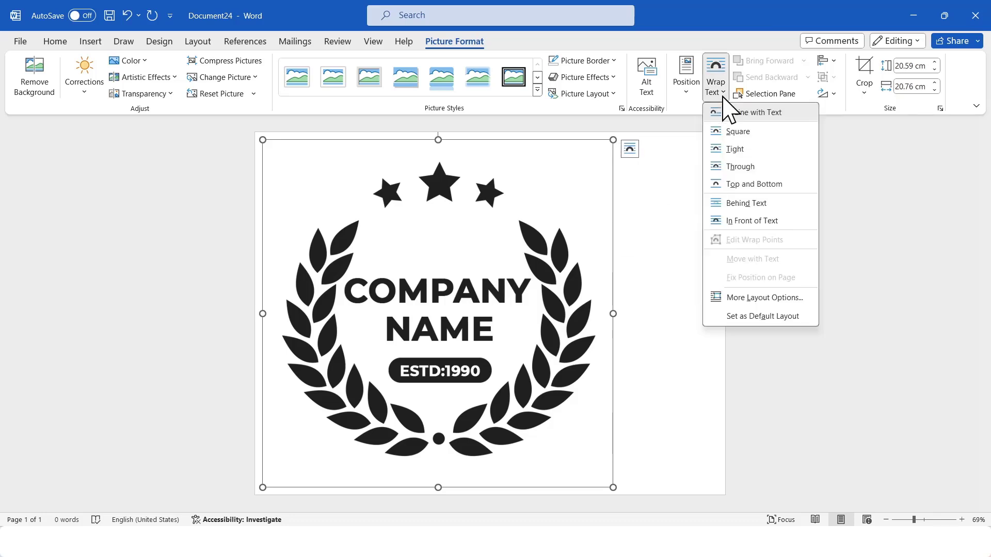
{"action": "left_click", "coordinate": [746, 223]}
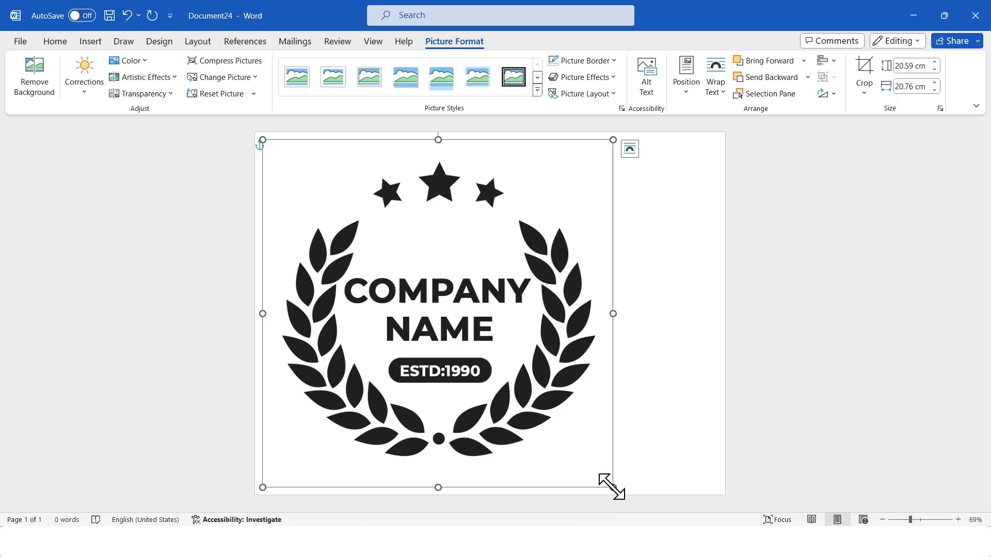
Step: Shrink the logo to about 3.5 cm high and place it near the page's upper-left corner, slightly inside the margins
{"action": "left_click_drag", "start_coordinate": [613, 487], "coordinate": [324, 199]}
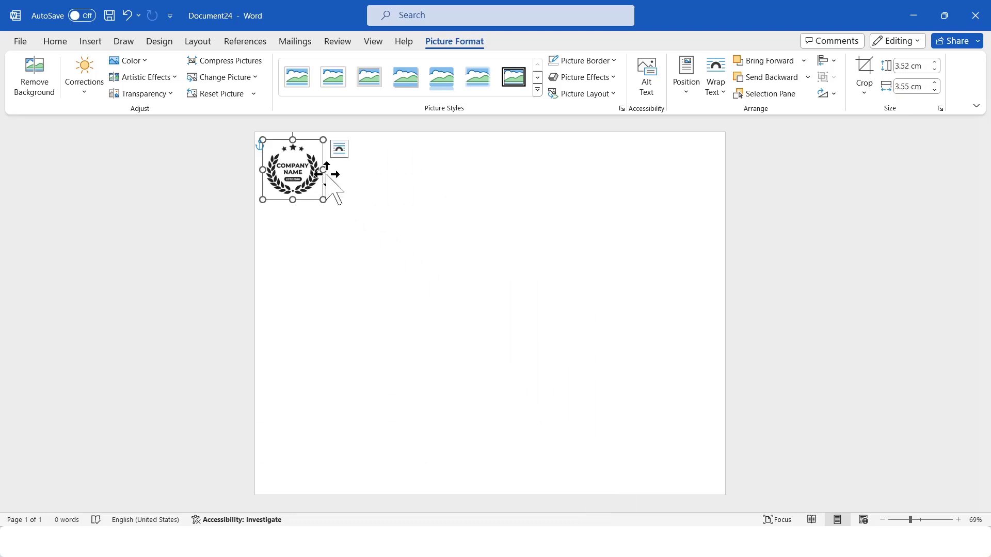
{"action": "left_click", "coordinate": [935, 62]}
{"action": "left_click", "coordinate": [935, 62]}
{"action": "left_click_drag", "start_coordinate": [303, 168], "coordinate": [334, 186]}
{"action": "left_click", "coordinate": [452, 221]}
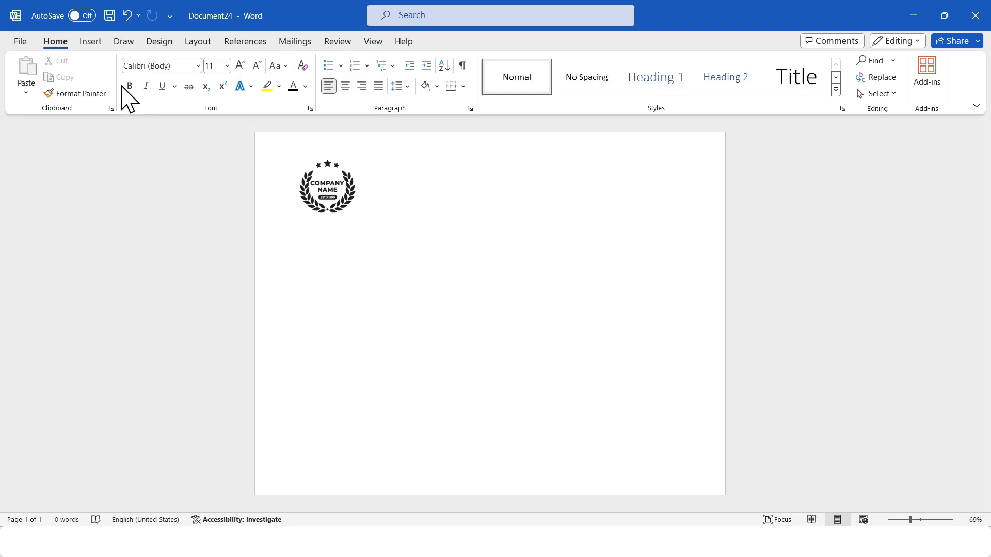
Step: Draw a text box about 14.29 cm wide and 1.87 cm high just to the right of the logo
{"action": "left_click", "coordinate": [99, 41]}
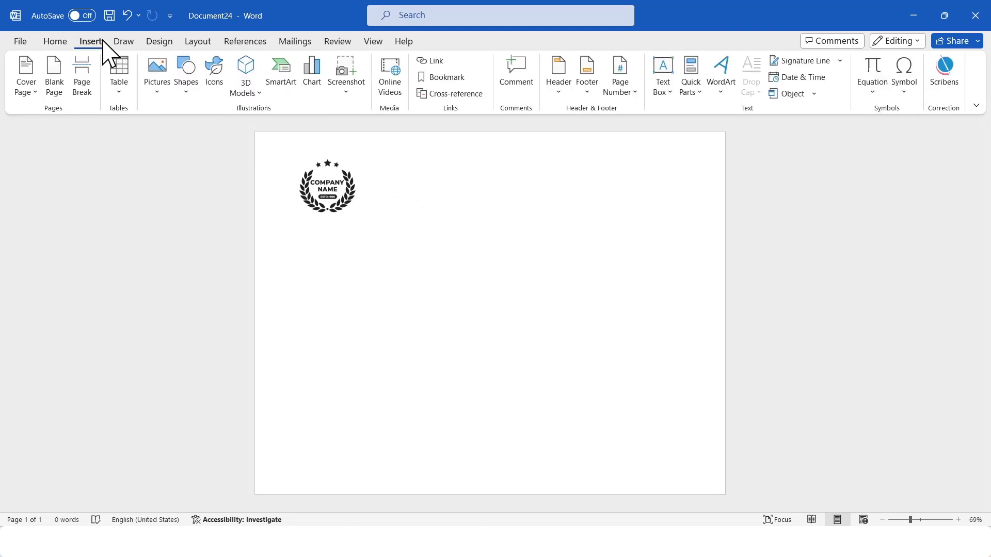
{"action": "left_click", "coordinate": [191, 90]}
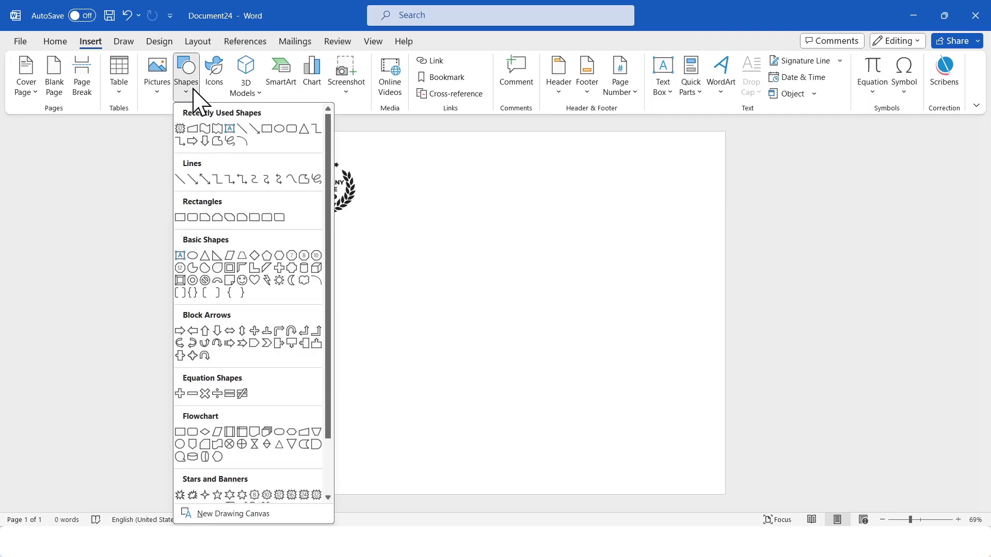
{"action": "left_click", "coordinate": [180, 256]}
{"action": "left_click_drag", "start_coordinate": [359, 161], "coordinate": [600, 194]}
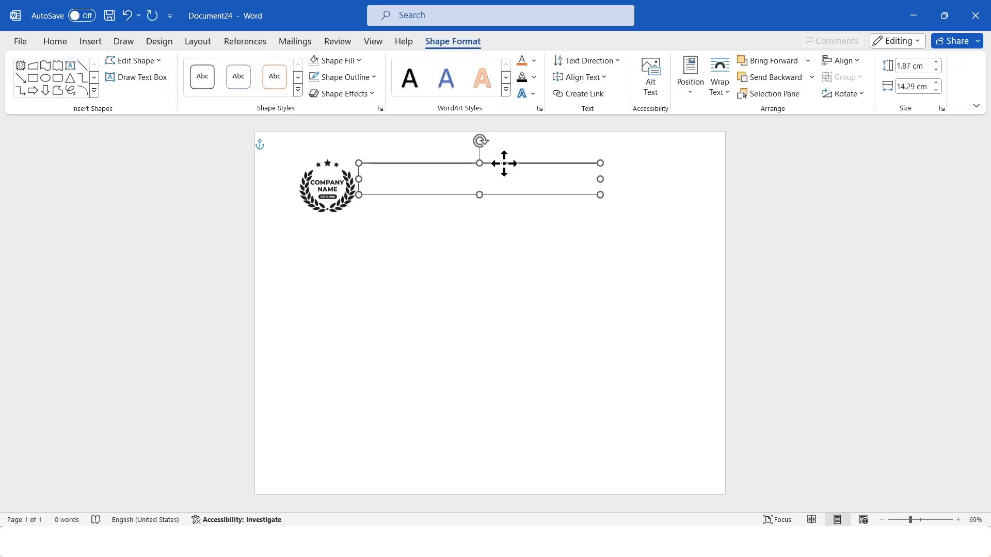
Step: Copy the heading INSTITUTE NAME HERE from Document25 and paste it into Document24's new text box, keeping the source formatting
{"action": "mouse_move", "coordinate": [454, 541]}
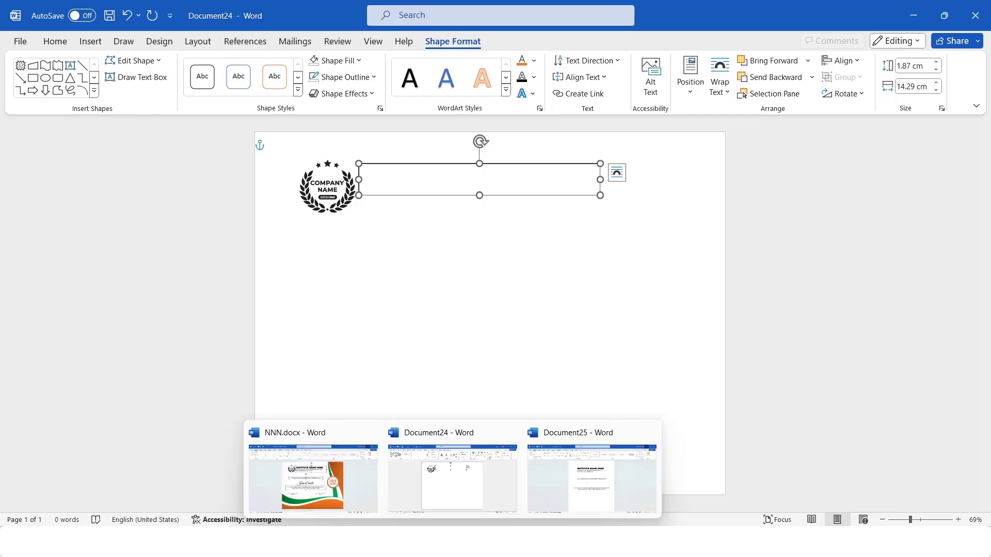
{"action": "left_click", "coordinate": [599, 485]}
{"action": "left_click", "coordinate": [593, 180]}
{"action": "left_click_drag", "start_coordinate": [594, 182], "coordinate": [429, 192]}
{"action": "right_click", "coordinate": [435, 204]}
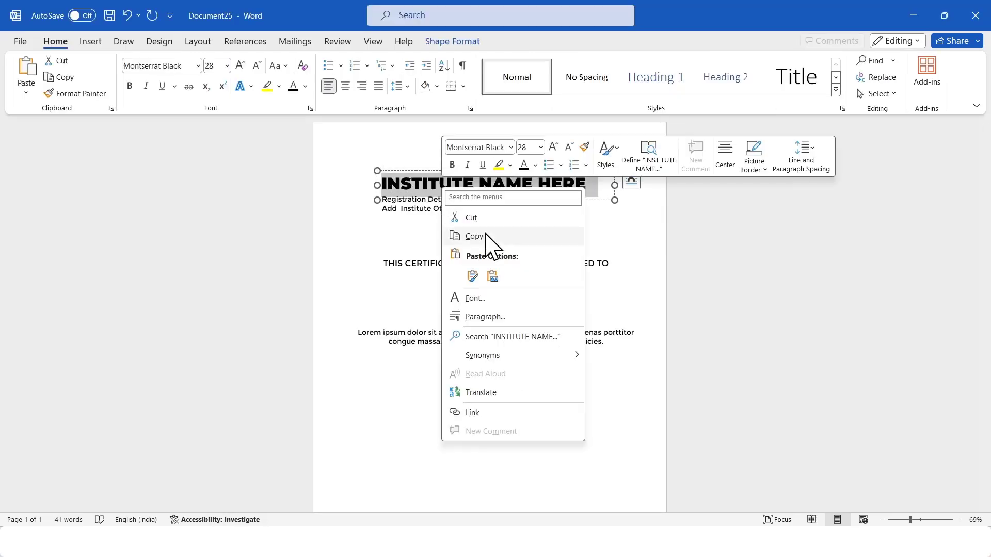
{"action": "left_click", "coordinate": [491, 232]}
{"action": "left_click", "coordinate": [913, 15]}
{"action": "right_click", "coordinate": [412, 181]}
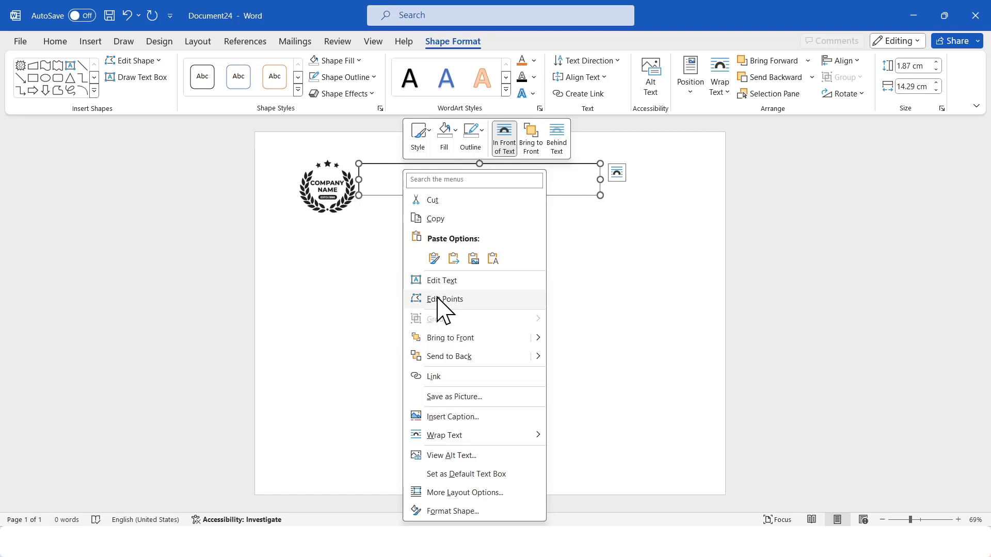
{"action": "left_click", "coordinate": [434, 259]}
Step: Remove the fill and the outline from the institute name text box
{"action": "left_click", "coordinate": [486, 196]}
{"action": "left_click", "coordinate": [498, 166]}
{"action": "left_click", "coordinate": [349, 62]}
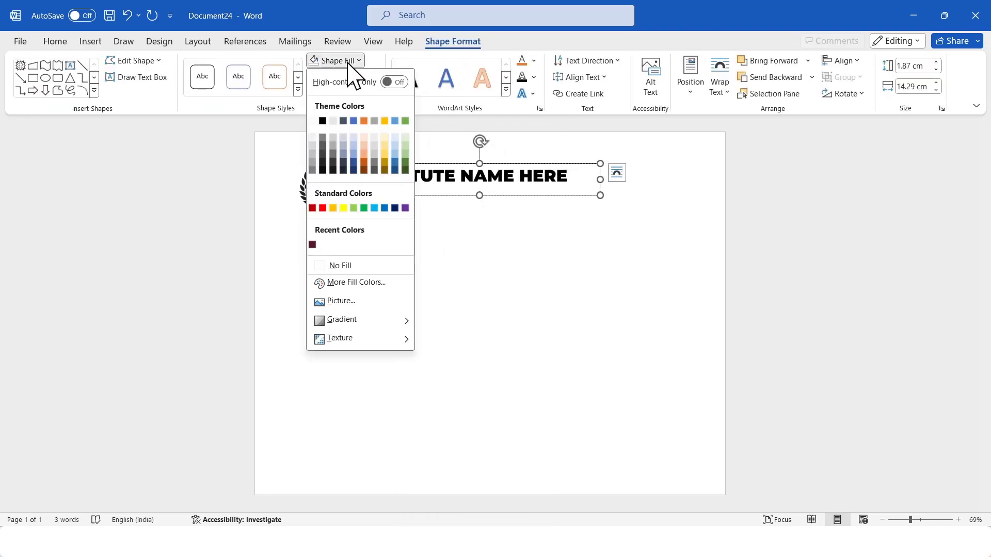
{"action": "left_click", "coordinate": [365, 278]}
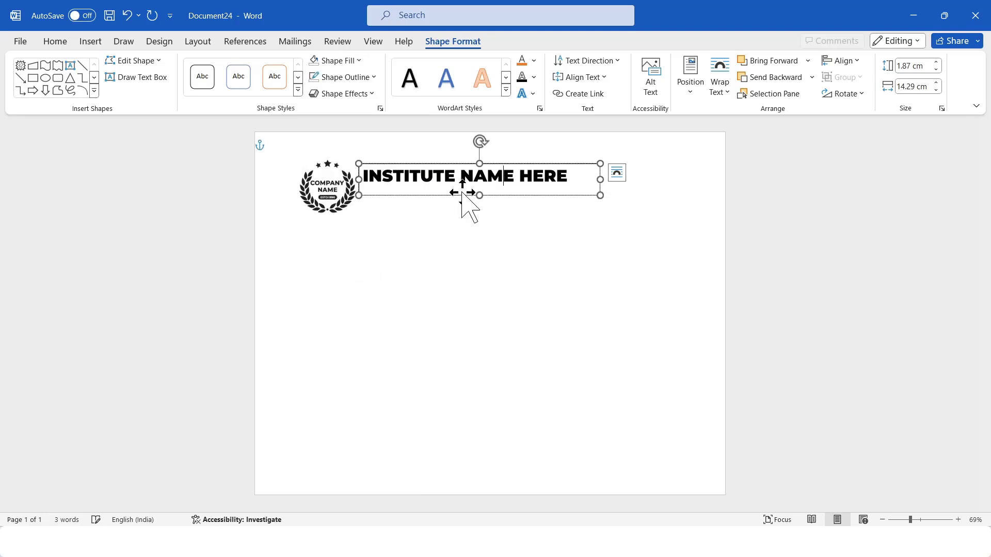
{"action": "left_click", "coordinate": [362, 78]}
{"action": "left_click", "coordinate": [341, 282]}
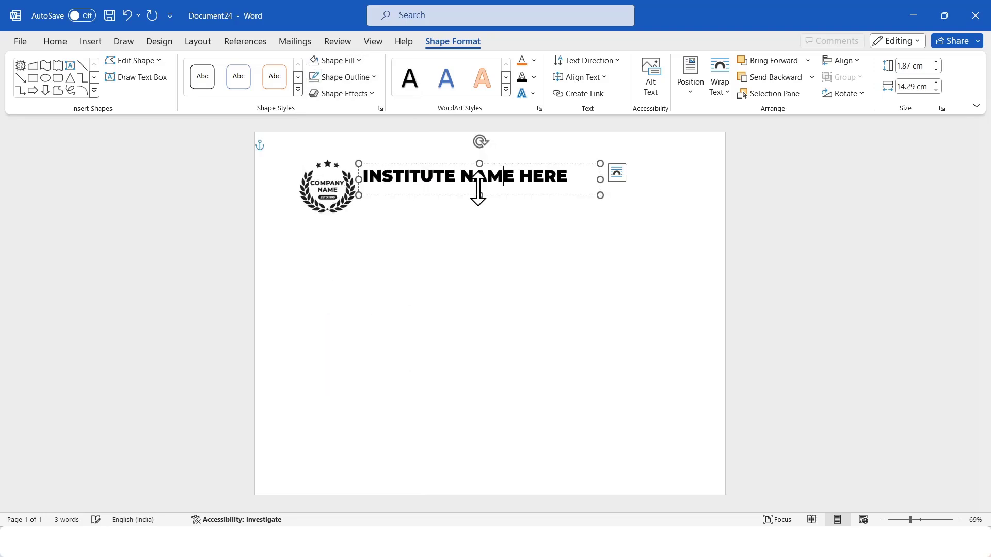
Step: Duplicate the institute name text box just below itself and replace the copy's text with the two registration detail lines from Document25, keeping source formatting
{"action": "left_click_drag", "start_coordinate": [500, 164], "coordinate": [516, 181]}
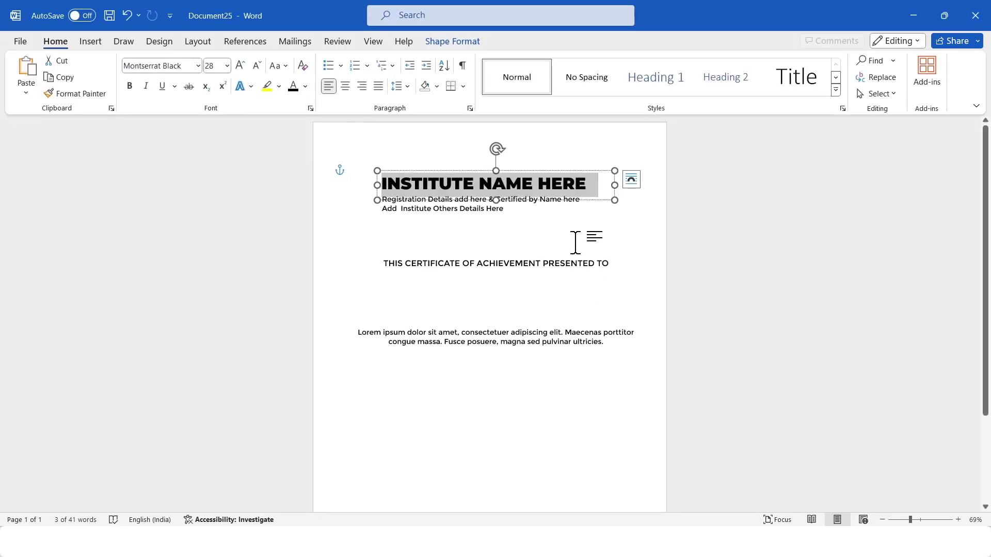
{"action": "left_click_drag", "start_coordinate": [540, 219], "coordinate": [383, 194]}
{"action": "right_click", "coordinate": [411, 213]}
{"action": "left_click", "coordinate": [509, 247]}
{"action": "left_click", "coordinate": [913, 16]}
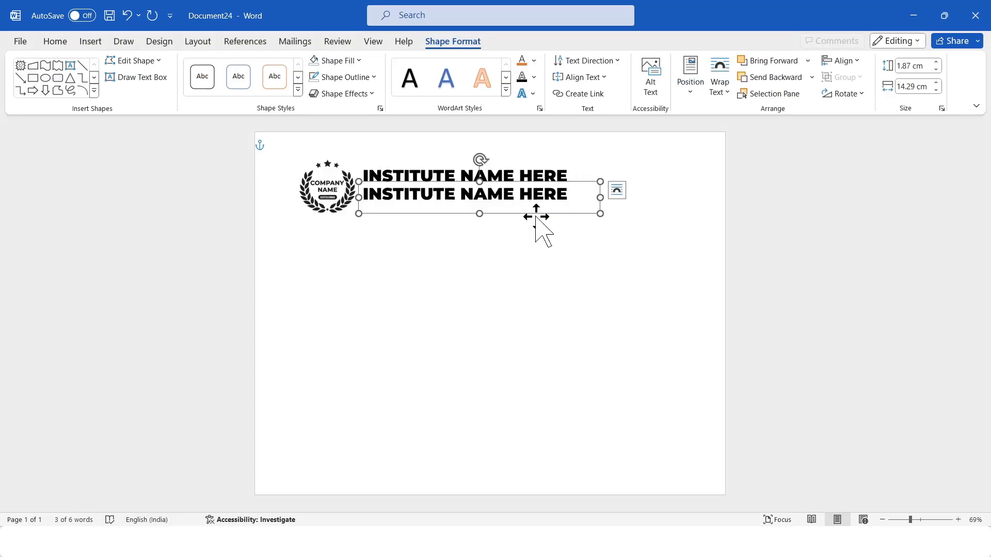
{"action": "left_click_drag", "start_coordinate": [570, 201], "coordinate": [363, 195]}
{"action": "right_click", "coordinate": [374, 208]}
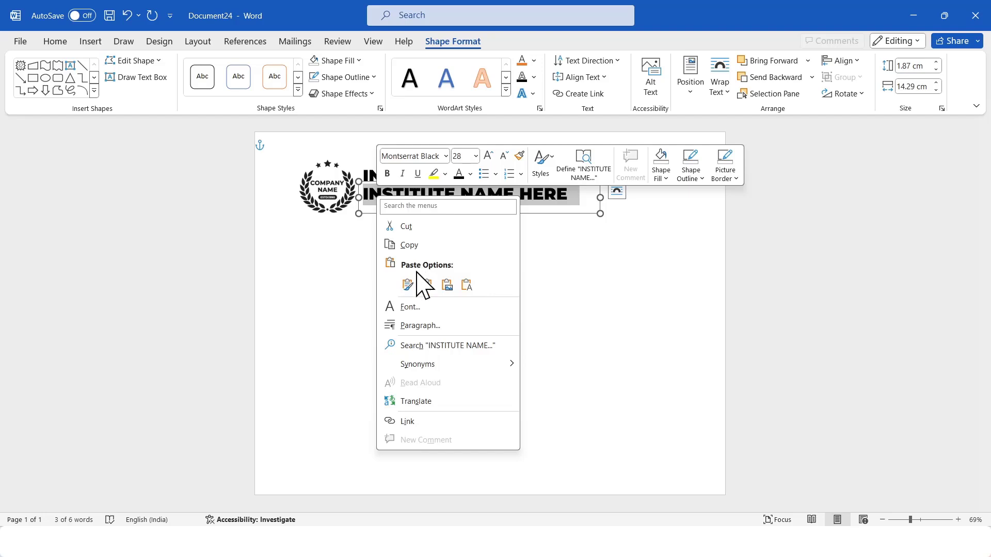
{"action": "left_click", "coordinate": [411, 283]}
Step: Nudge the registration details text box slightly down and right beneath the institute name, and narrow it to about 13.65 cm
{"action": "left_click_drag", "start_coordinate": [492, 182], "coordinate": [496, 187]}
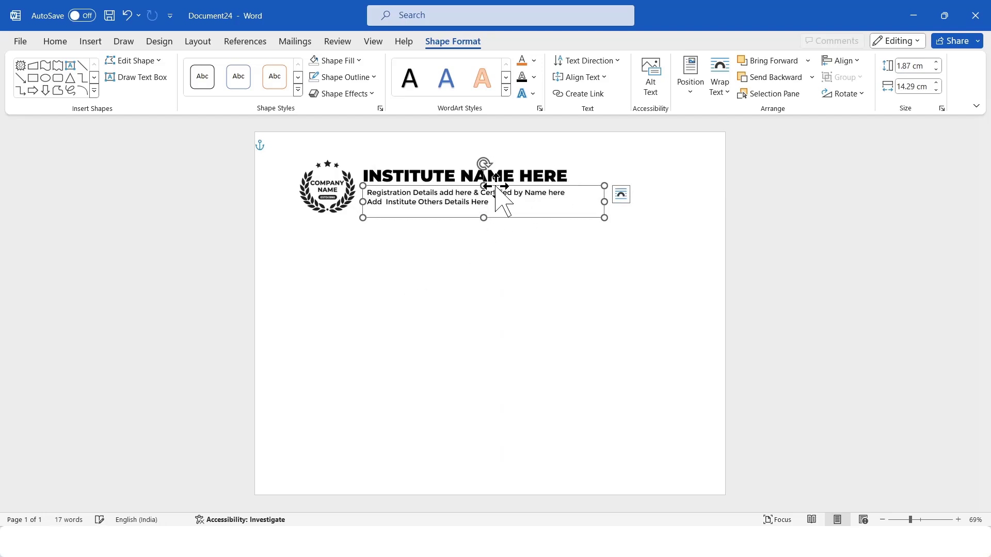
{"action": "left_click_drag", "start_coordinate": [604, 202], "coordinate": [593, 202]}
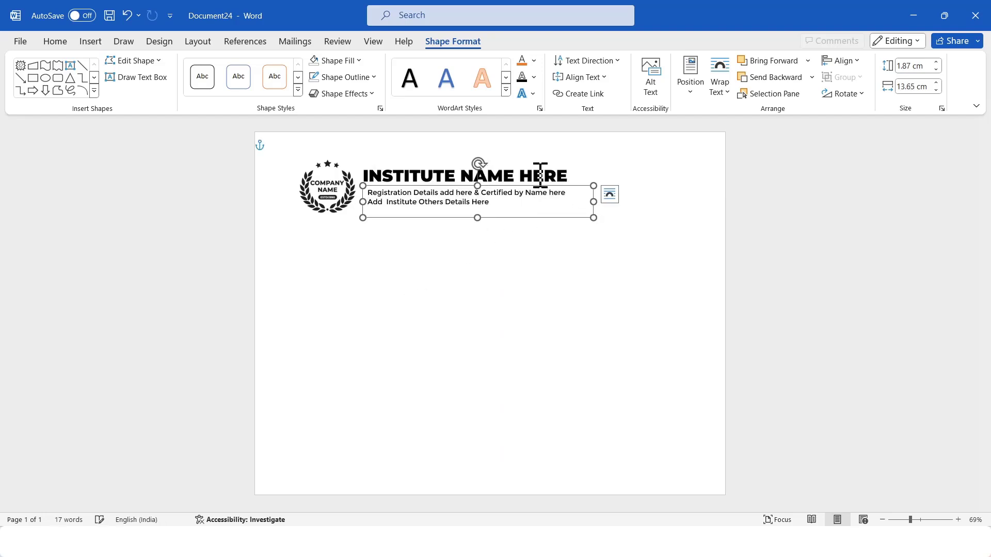
{"action": "left_click", "coordinate": [719, 334]}
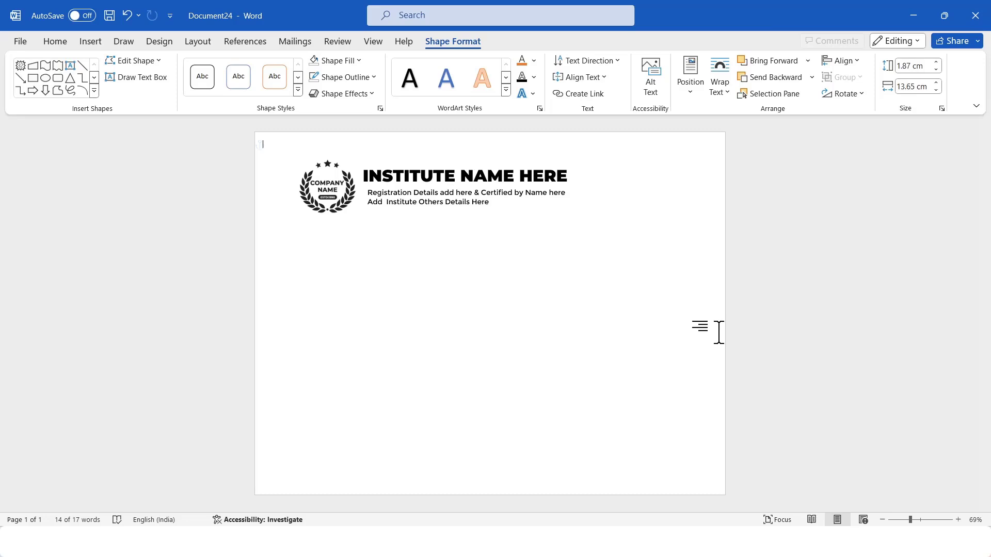
Step: Nudge the institute name text box slightly down toward the registration details
{"action": "left_click", "coordinate": [492, 182]}
{"action": "left_click", "coordinate": [498, 164]}
{"action": "left_click_drag", "start_coordinate": [498, 164], "coordinate": [498, 166]}
{"action": "left_click", "coordinate": [470, 245]}
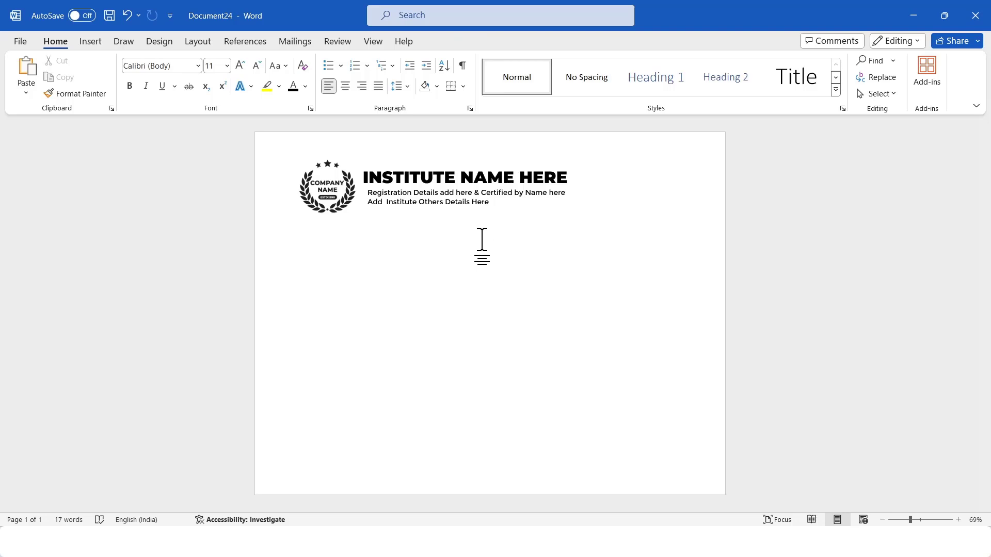
Step: Left-align the registration details text box with the institute name text box
{"action": "left_click", "coordinate": [402, 209]}
{"action": "left_click", "coordinate": [407, 175], "text": "shift"}
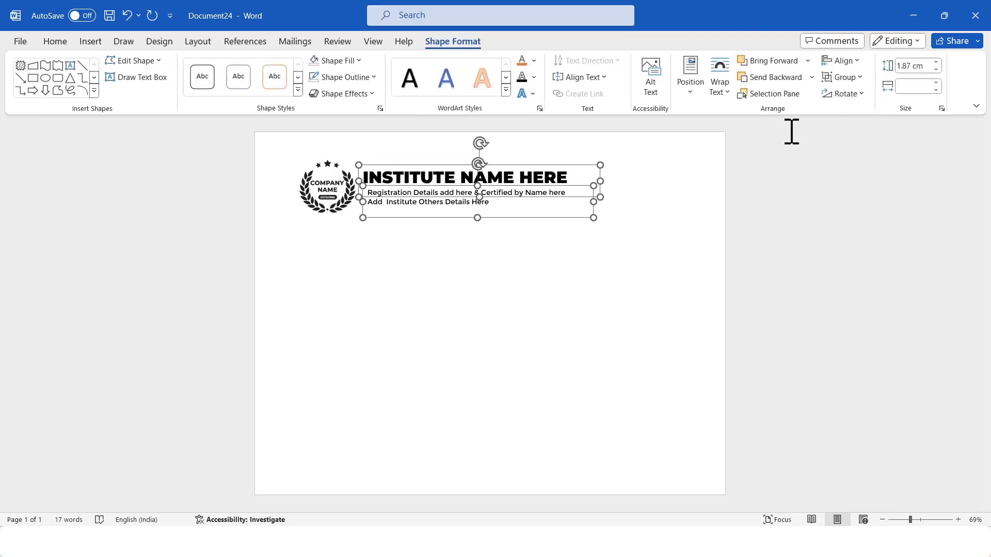
{"action": "left_click", "coordinate": [842, 61]}
{"action": "left_click", "coordinate": [832, 79]}
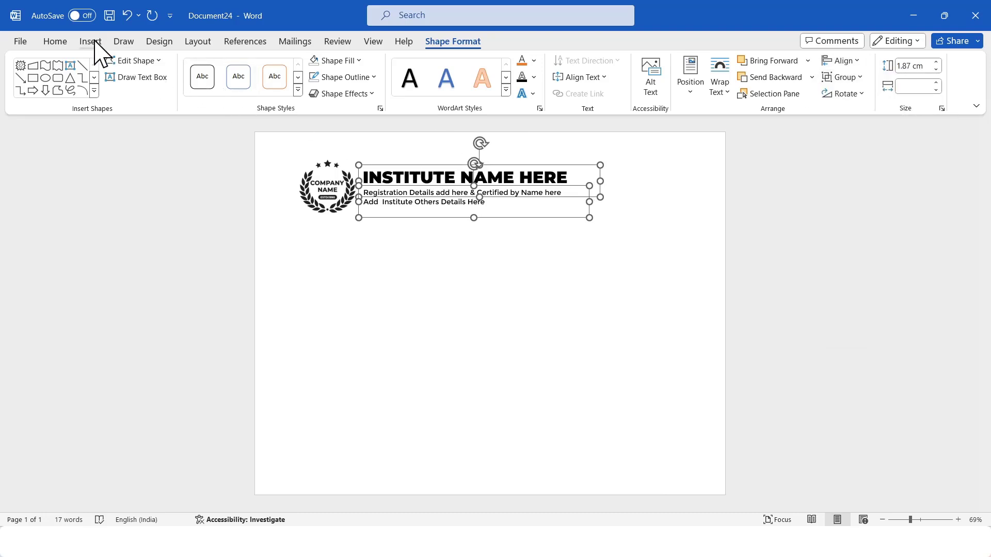
{"action": "left_click", "coordinate": [56, 41]}
{"action": "key", "text": "Escape"}
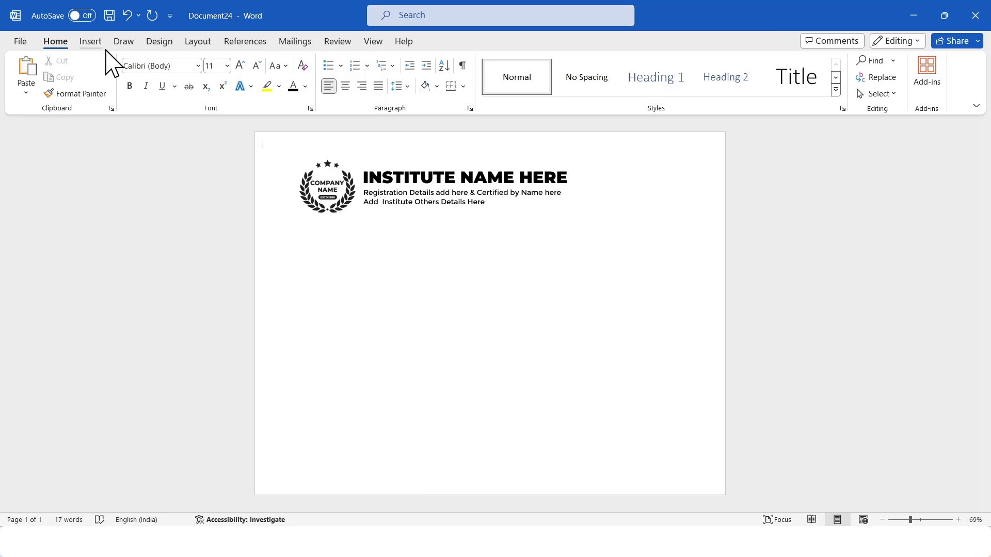
Step: Insert a text box below the heading area and size it to 0.9 cm high by 15.4 cm wide
{"action": "left_click", "coordinate": [91, 42]}
{"action": "left_click", "coordinate": [186, 78]}
{"action": "left_click", "coordinate": [188, 257]}
{"action": "left_click_drag", "start_coordinate": [301, 263], "coordinate": [567, 285]}
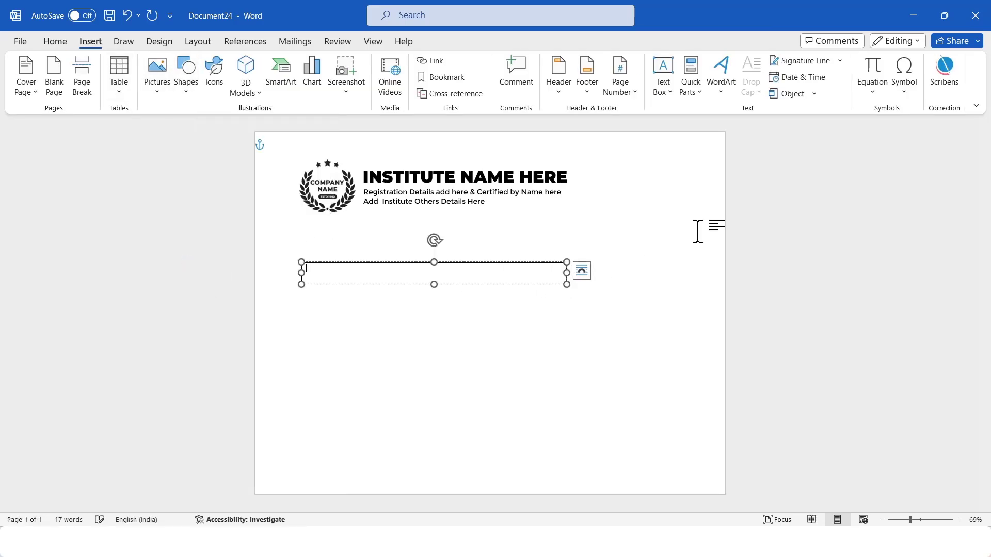
{"action": "left_click", "coordinate": [936, 91]}
{"action": "left_click", "coordinate": [936, 69]}
{"action": "left_click", "coordinate": [936, 68]}
{"action": "left_click", "coordinate": [936, 68]}
{"action": "left_click", "coordinate": [936, 69]}
Step: Copy THIS CERTIFICATE OF ACHIEVEMENT PRESENTED TO from Document25 into Document24's new text box, keeping the source formatting
{"action": "mouse_move", "coordinate": [481, 542]}
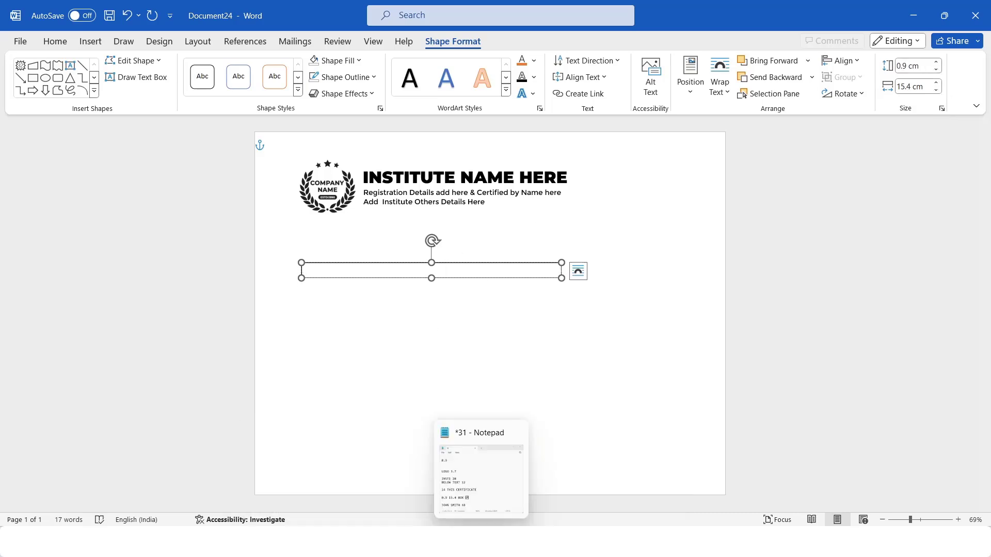
{"action": "left_click", "coordinate": [574, 497]}
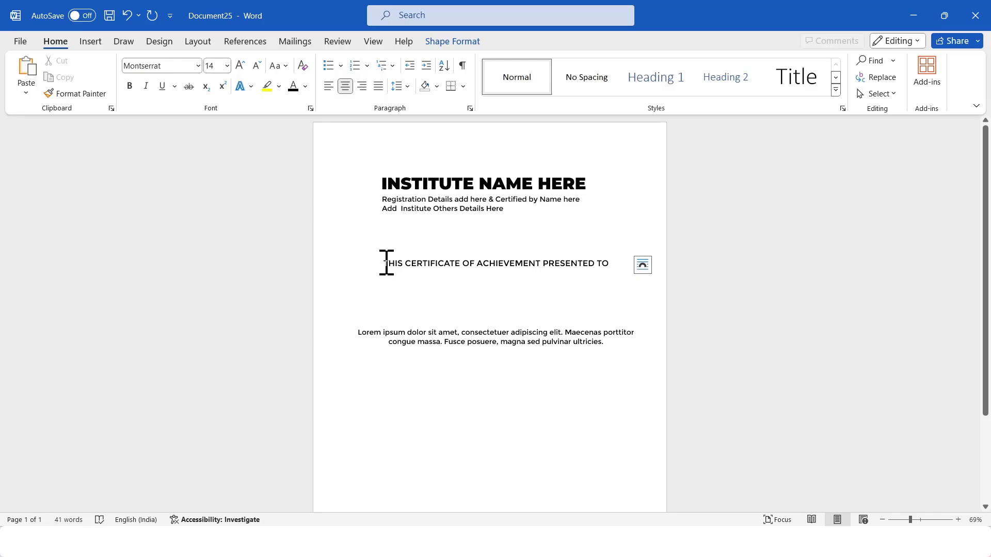
{"action": "left_click_drag", "start_coordinate": [385, 263], "coordinate": [609, 264]}
{"action": "right_click", "coordinate": [583, 263]}
{"action": "left_click", "coordinate": [609, 310]}
{"action": "left_click", "coordinate": [913, 15]}
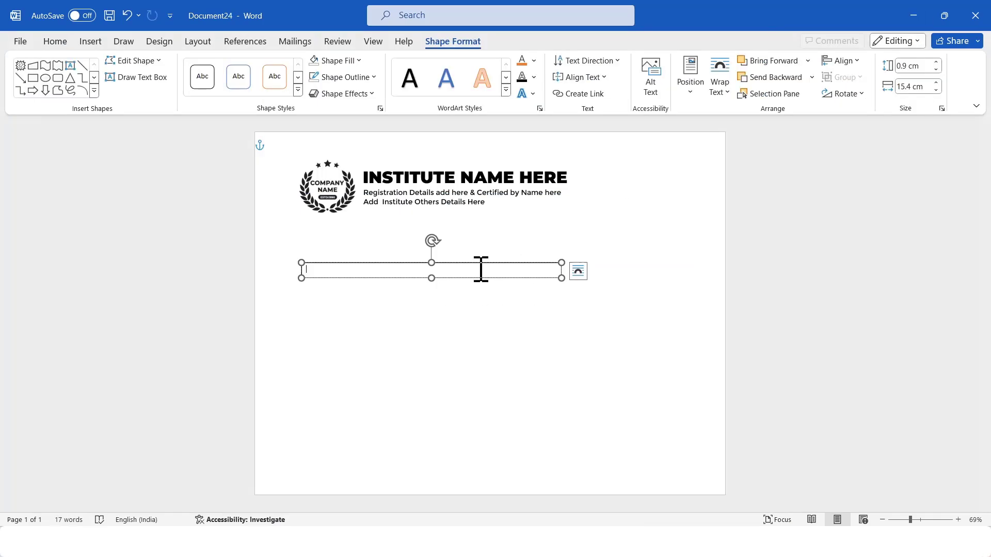
{"action": "right_click", "coordinate": [457, 270]}
{"action": "left_click", "coordinate": [488, 106]}
Step: Move the achievement line's text box up and slightly right, closer beneath the registration details
{"action": "left_click_drag", "start_coordinate": [494, 247], "coordinate": [471, 238]}
{"action": "left_click", "coordinate": [513, 325]}
{"action": "left_click", "coordinate": [476, 248]}
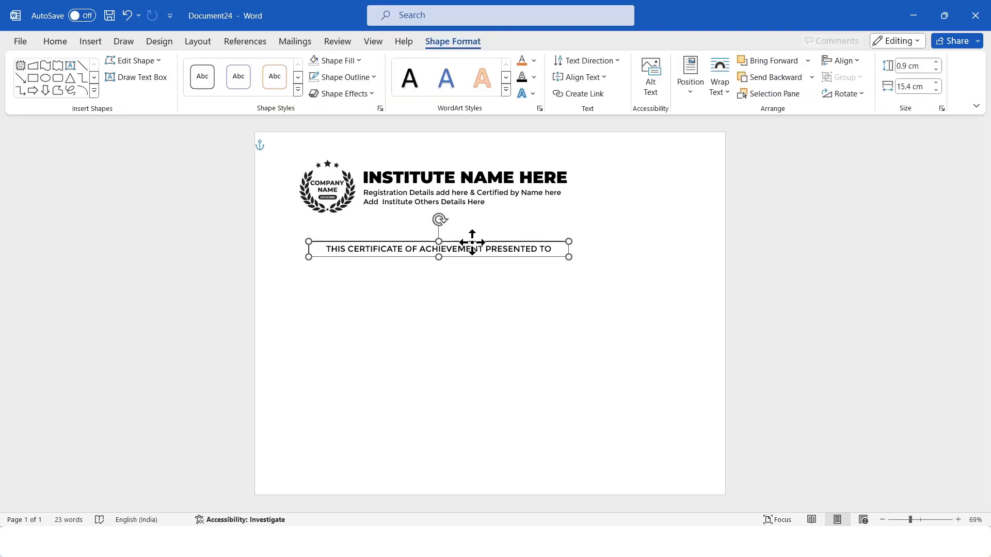
{"action": "left_click", "coordinate": [485, 328]}
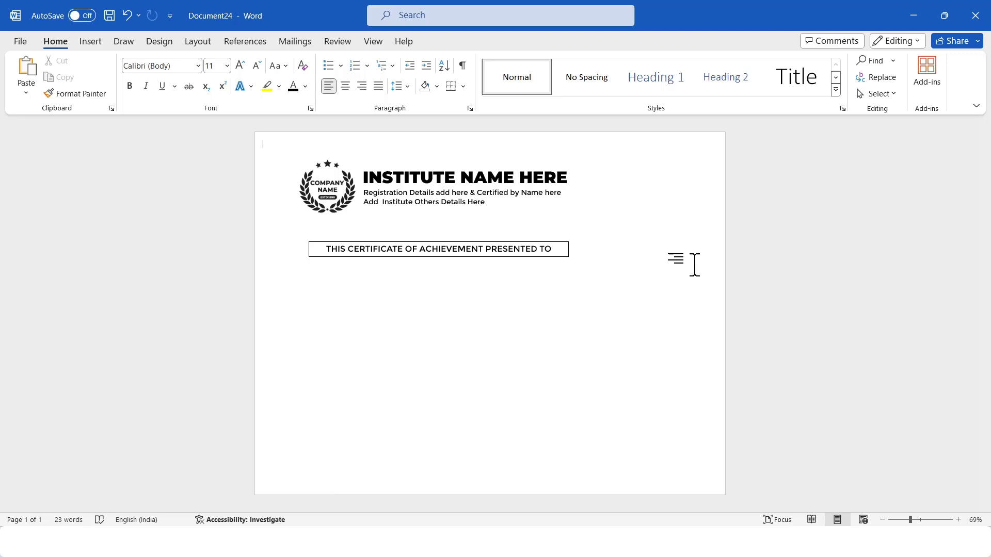
Step: Draw a horizontal straight line 15.4 cm long and position it below the achievement text box, leaving space for a name
{"action": "left_click", "coordinate": [93, 42]}
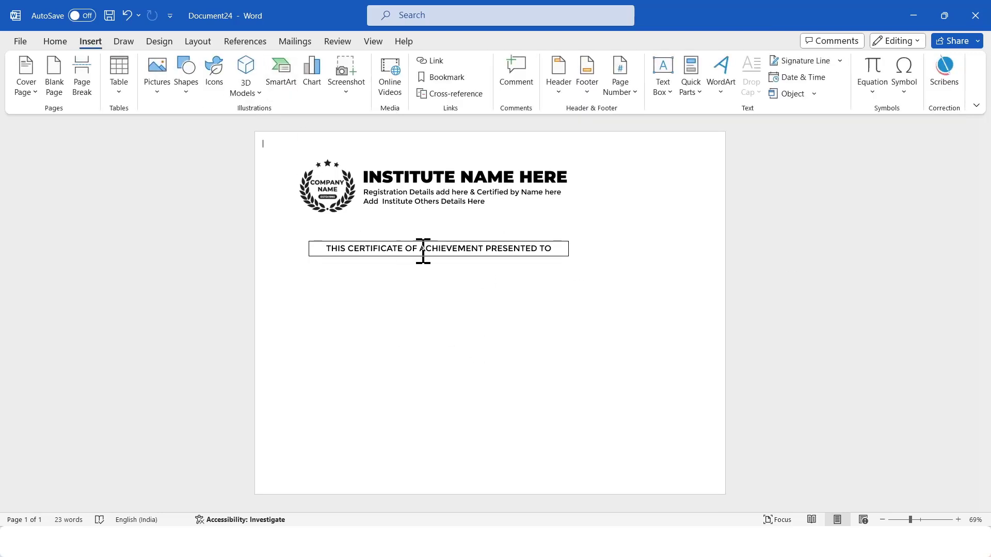
{"action": "left_click", "coordinate": [187, 83]}
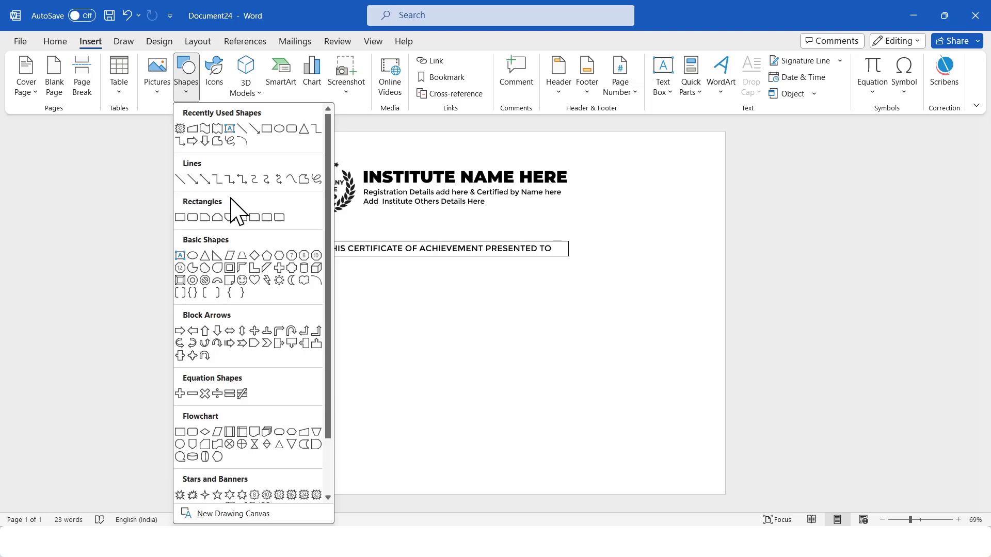
{"action": "left_click", "coordinate": [181, 181]}
{"action": "mouse_move", "coordinate": [324, 329]}
{"action": "left_mouse_down"}
{"action": "mouse_move", "coordinate": [571, 346]}
{"action": "mouse_move", "coordinate": [310, 327]}
{"action": "mouse_move", "coordinate": [323, 329]}
{"action": "left_mouse_up"}
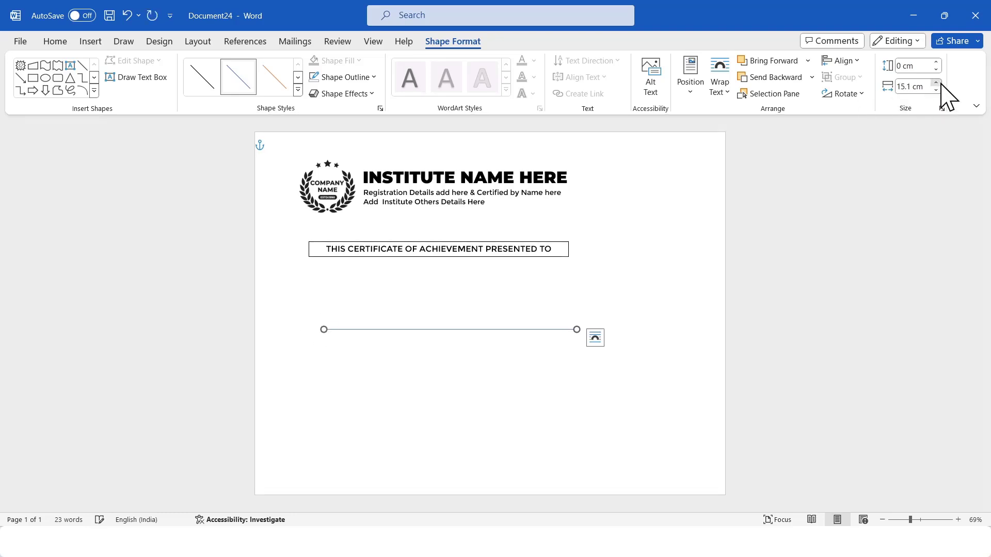
{"action": "left_click_drag", "start_coordinate": [510, 329], "coordinate": [492, 324]}
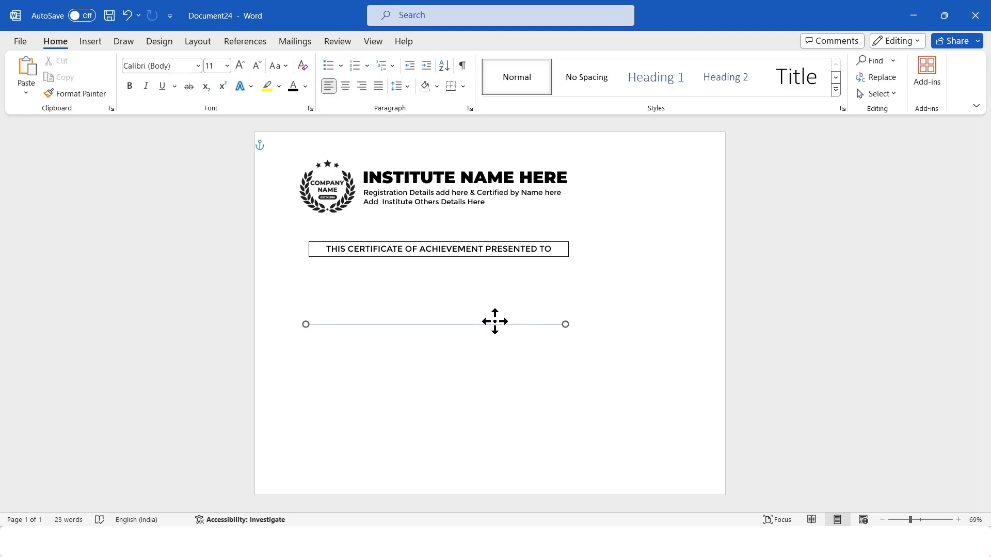
Step: Set the horizontal line's outline color to black
{"action": "left_click", "coordinate": [452, 41]}
{"action": "left_click", "coordinate": [342, 77]}
{"action": "left_click", "coordinate": [347, 154]}
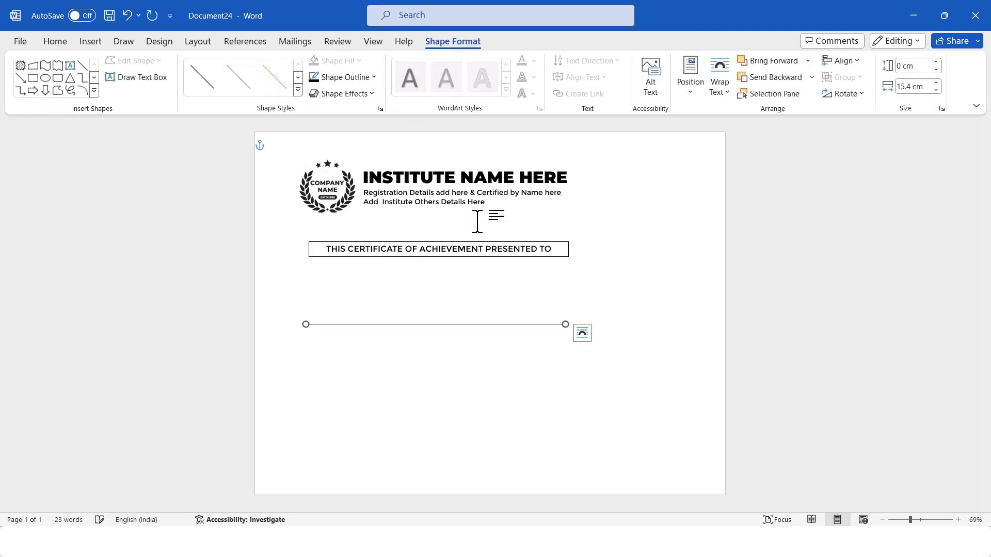
{"action": "left_click", "coordinate": [768, 321]}
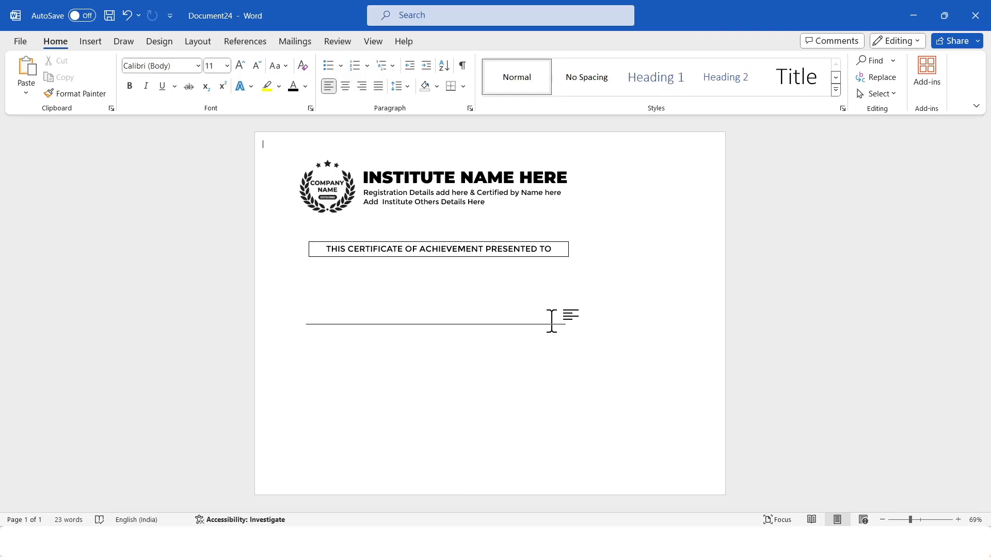
Step: Center-align the horizontal line with the achievement text box
{"action": "left_click", "coordinate": [553, 324]}
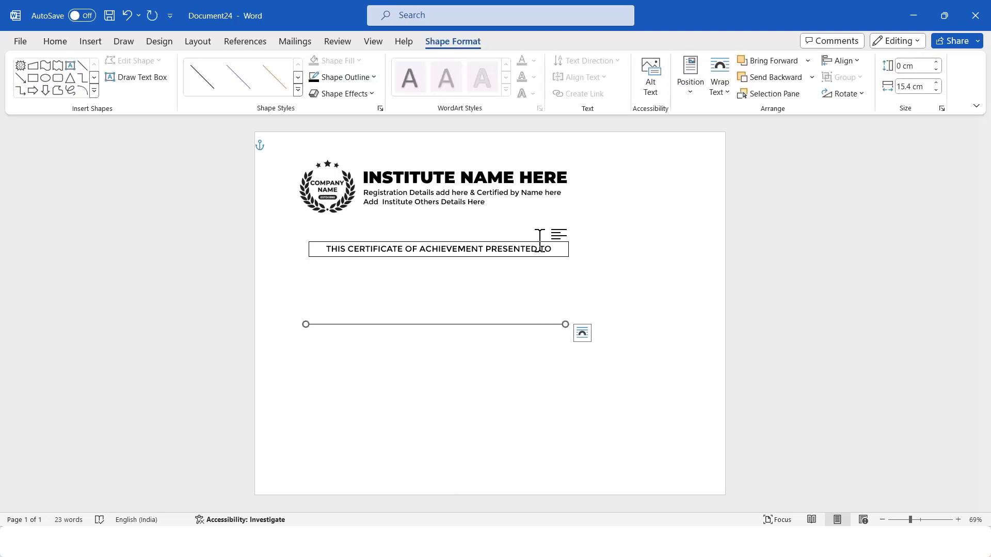
{"action": "left_click", "coordinate": [541, 248], "text": "shift"}
{"action": "left_click", "coordinate": [841, 60]}
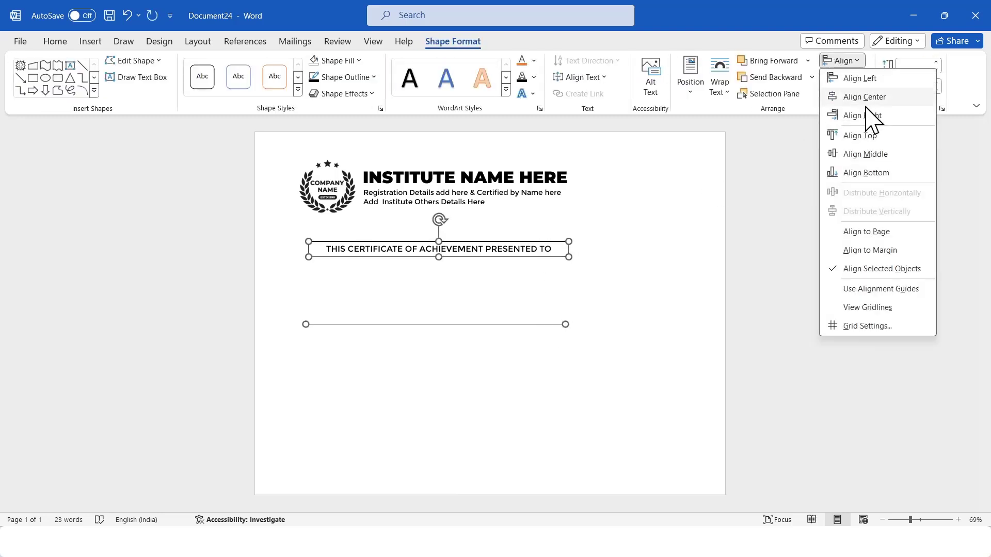
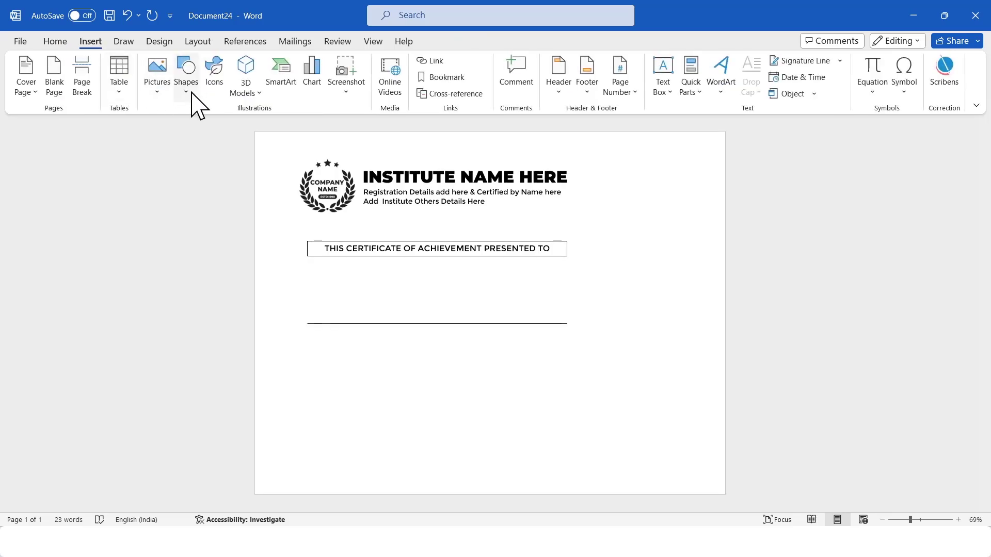
Step: Draw a text box about 14.53 cm by 1.83 cm just above the line and enter the recipient's full name
{"action": "left_click", "coordinate": [190, 92]}
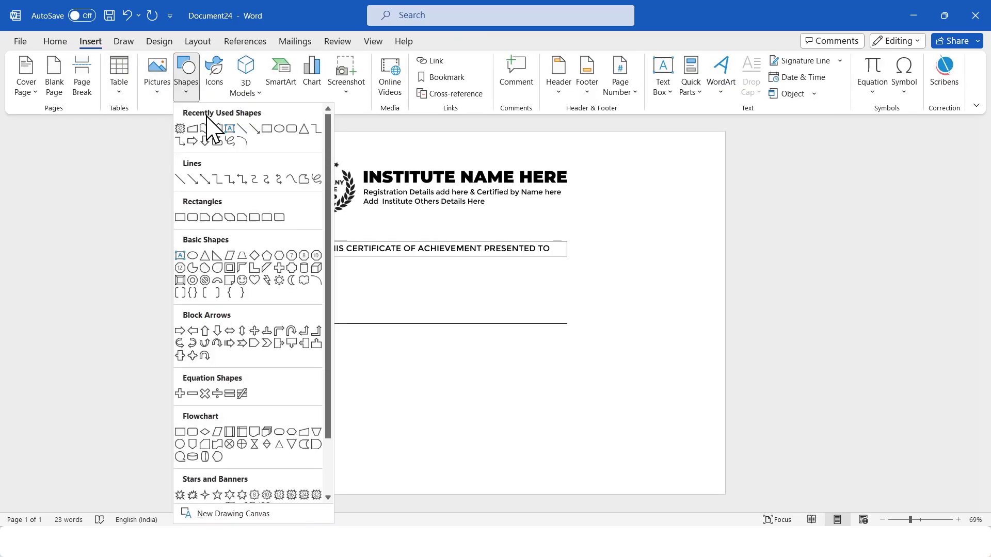
{"action": "left_click", "coordinate": [180, 255]}
{"action": "left_click_drag", "start_coordinate": [317, 285], "coordinate": [562, 317]}
{"action": "type", "text": "jo"}
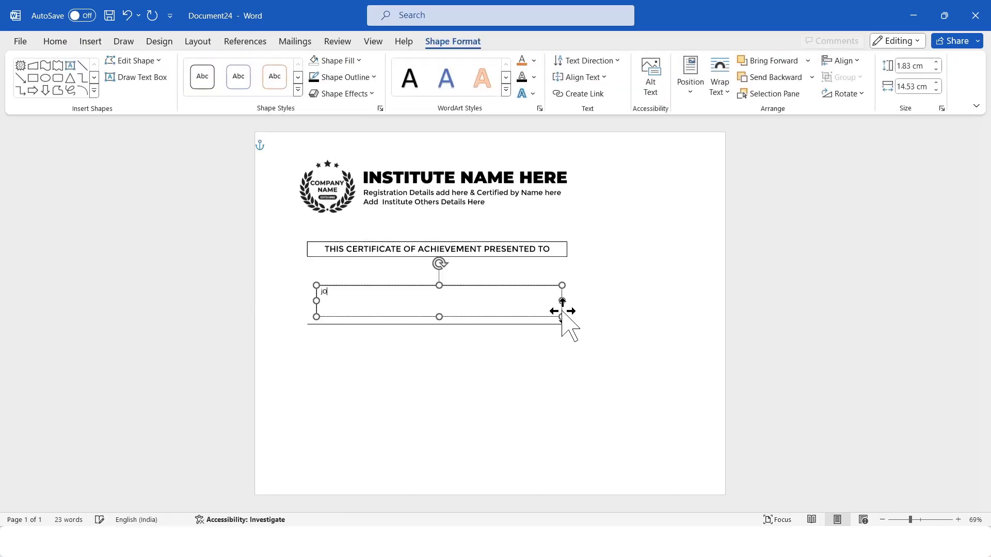
{"action": "type", "text": "hn Smith"}
Step: Format the recipient's name in centered Great Vibes at size 48, and enlarge its text box to about 3.09 cm high, shifted slightly left
{"action": "key", "text": "ctrl+a"}
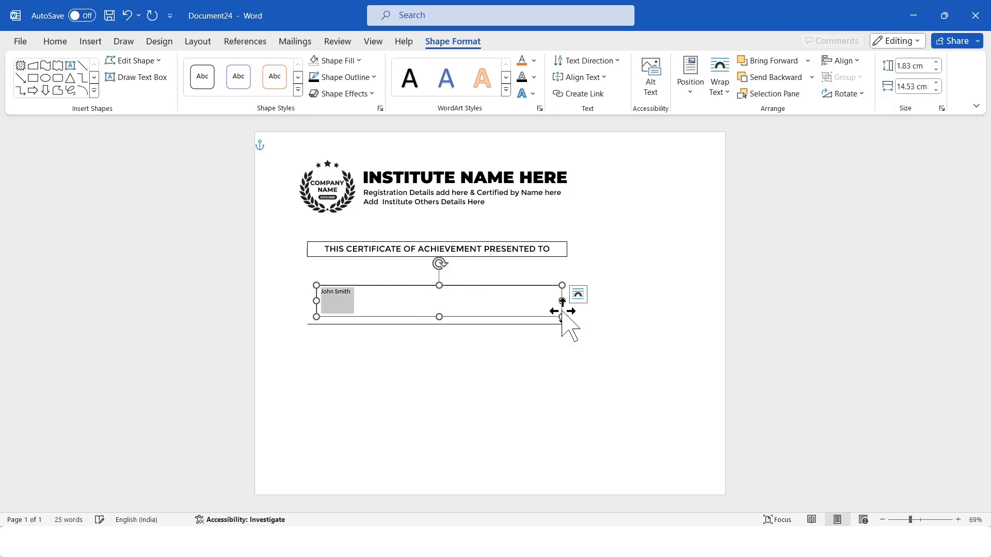
{"action": "left_click", "coordinate": [60, 43]}
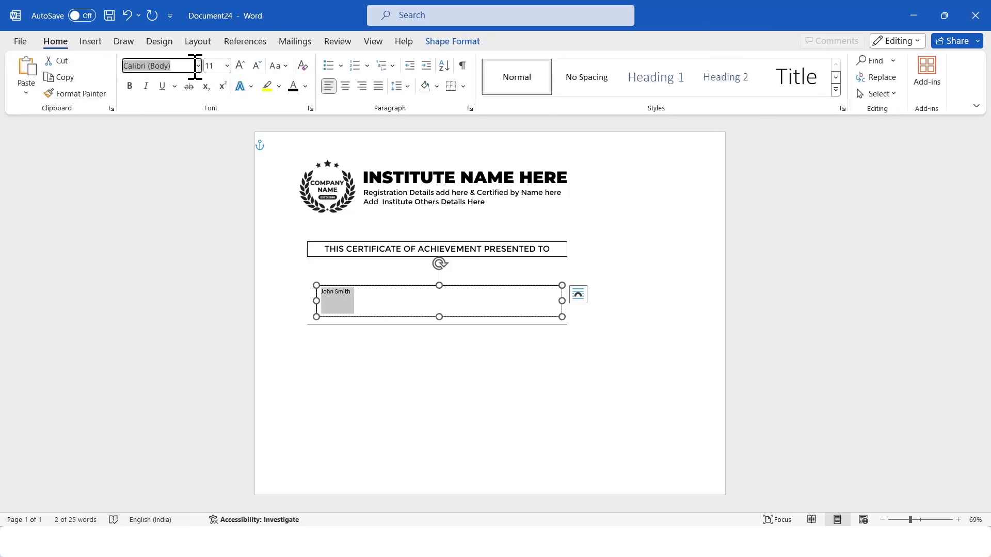
{"action": "left_click", "coordinate": [197, 66]}
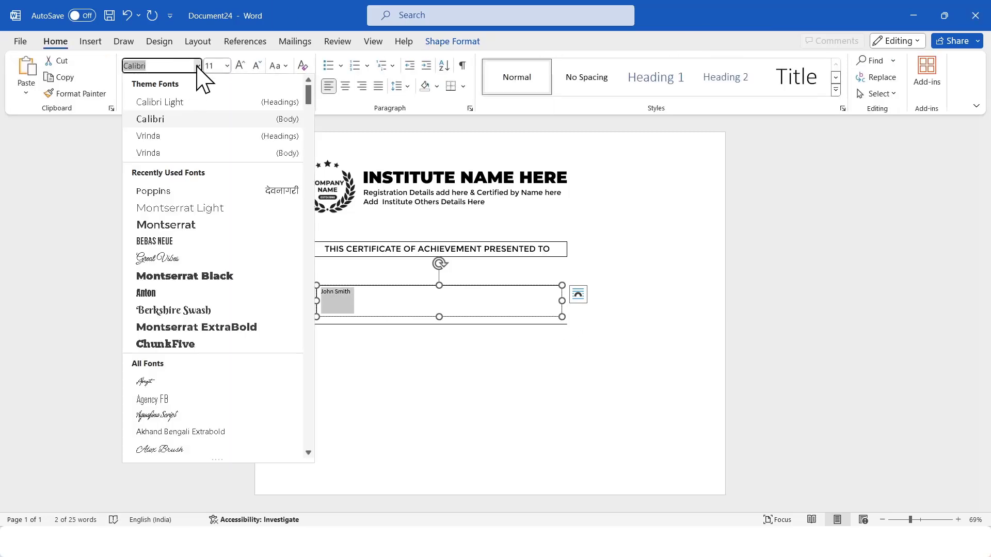
{"action": "left_click", "coordinate": [176, 258]}
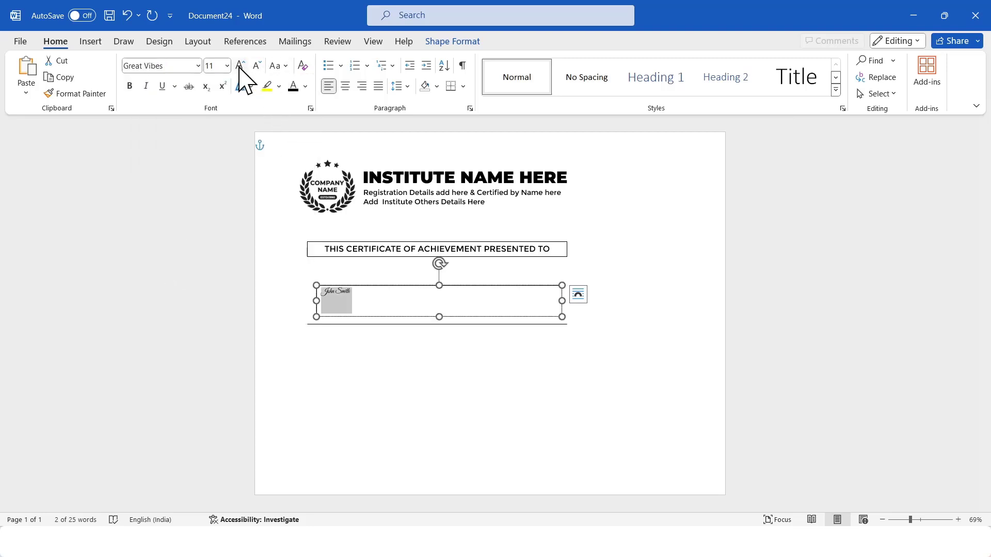
{"action": "left_click", "coordinate": [222, 65]}
{"action": "type", "text": "48"}
{"action": "key", "text": "Return"}
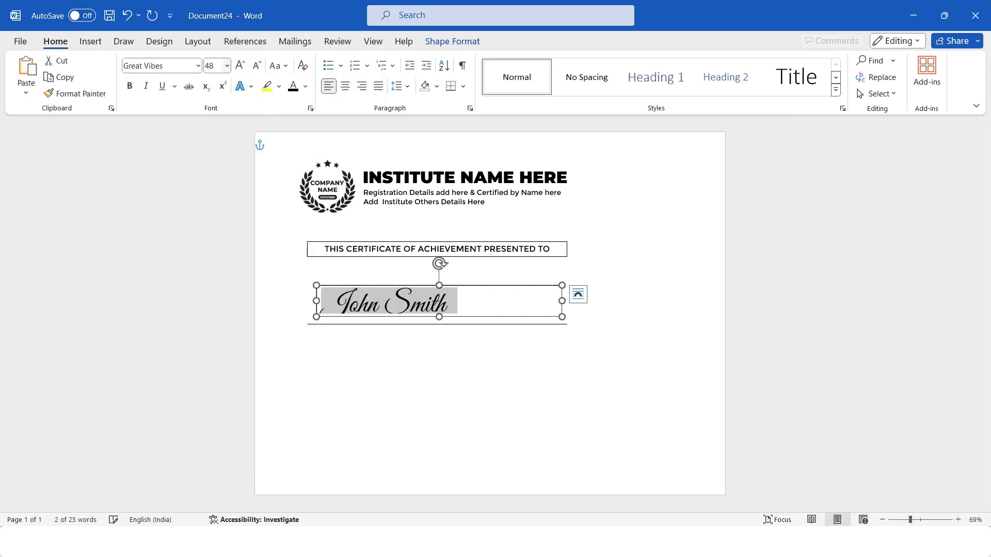
{"action": "left_click", "coordinate": [346, 87]}
{"action": "left_click_drag", "start_coordinate": [439, 317], "coordinate": [447, 339]}
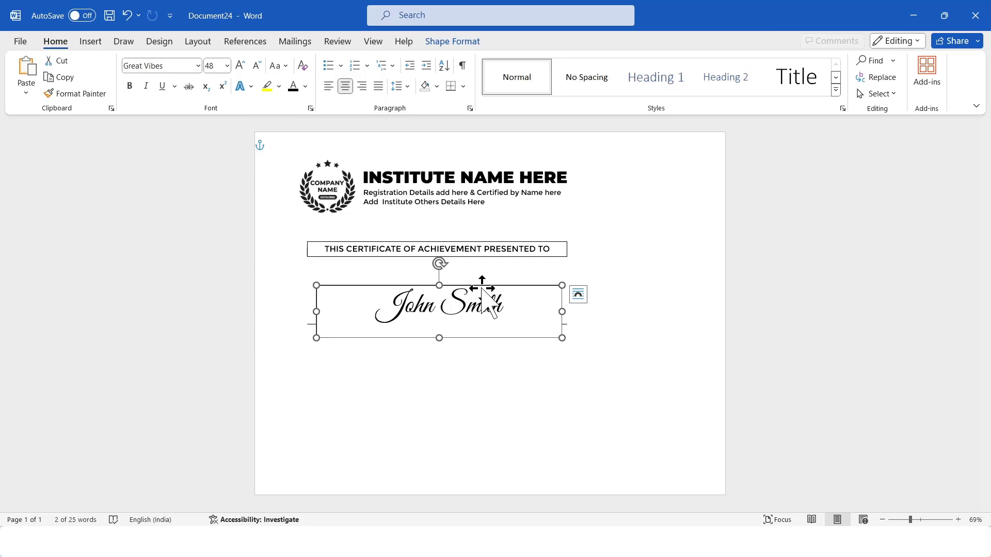
{"action": "left_click_drag", "start_coordinate": [483, 285], "coordinate": [480, 285]}
Step: Remove the fill and the outline from the recipient name text box
{"action": "left_click", "coordinate": [453, 41]}
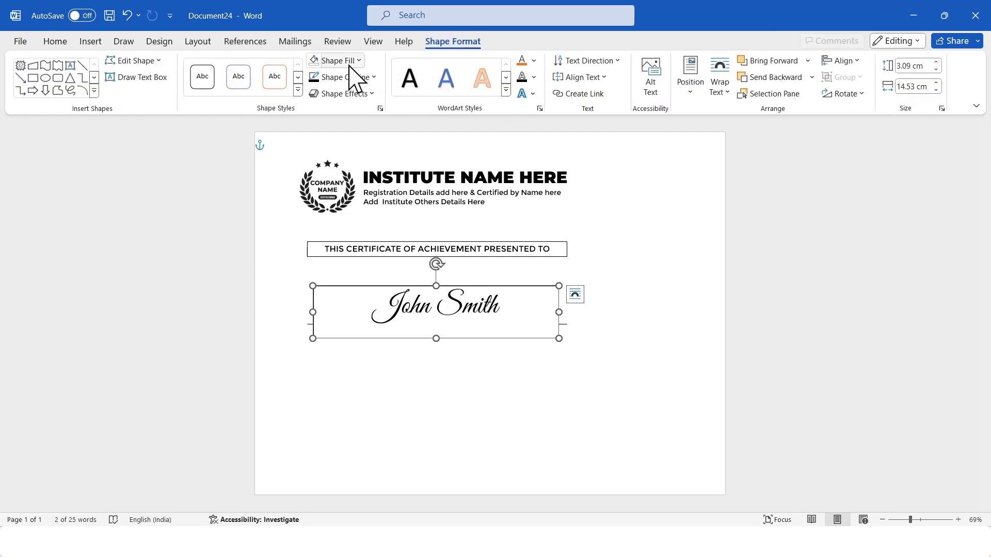
{"action": "left_click", "coordinate": [343, 60]}
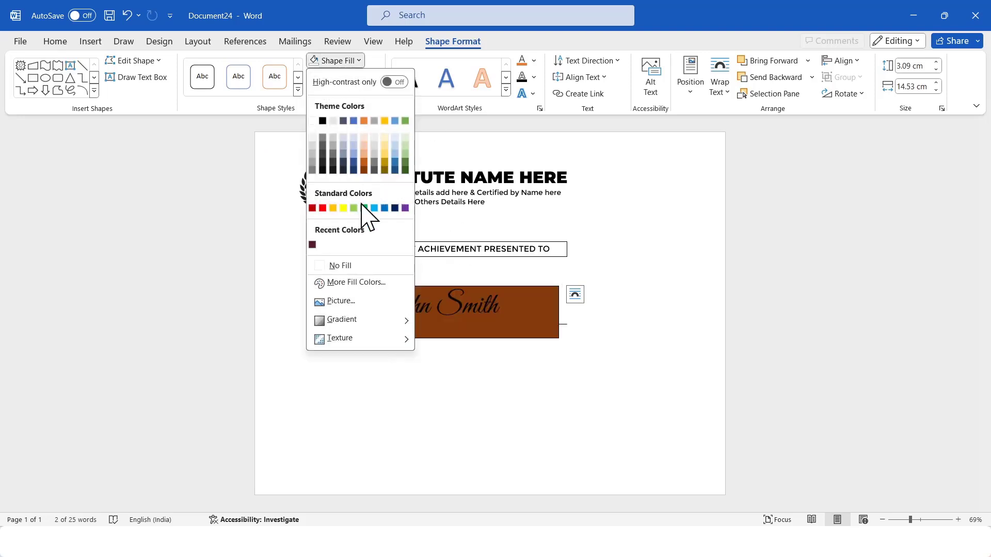
{"action": "left_click", "coordinate": [340, 267]}
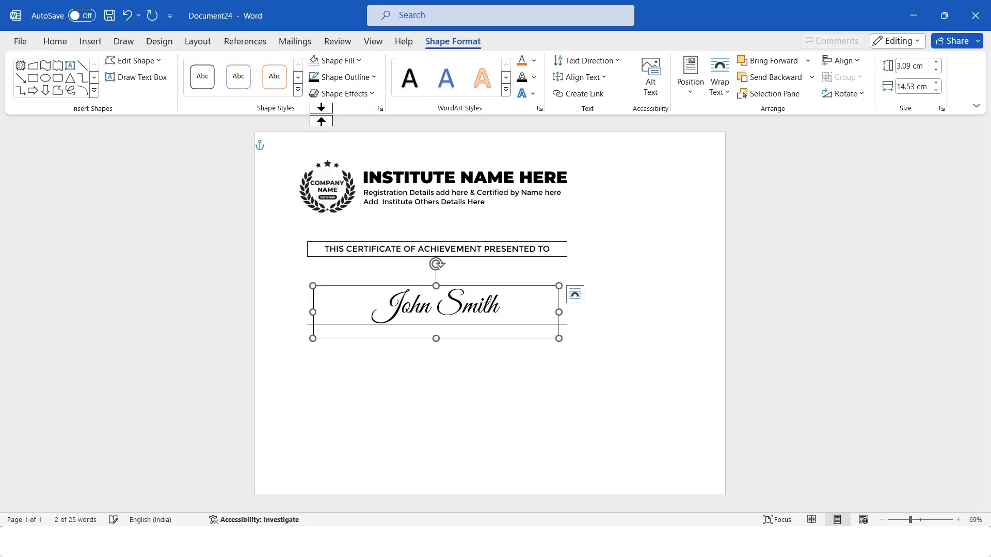
{"action": "left_click", "coordinate": [342, 77]}
{"action": "left_click", "coordinate": [347, 282]}
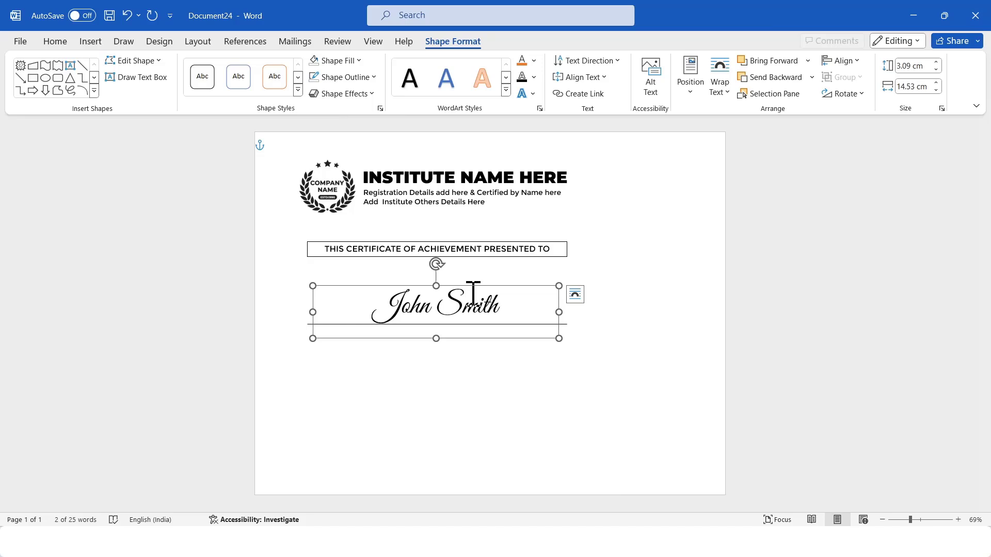
Step: Nudge the recipient name text box slightly down so the name sits on the horizontal line
{"action": "left_click_drag", "start_coordinate": [466, 286], "coordinate": [466, 290]}
{"action": "left_click", "coordinate": [586, 327]}
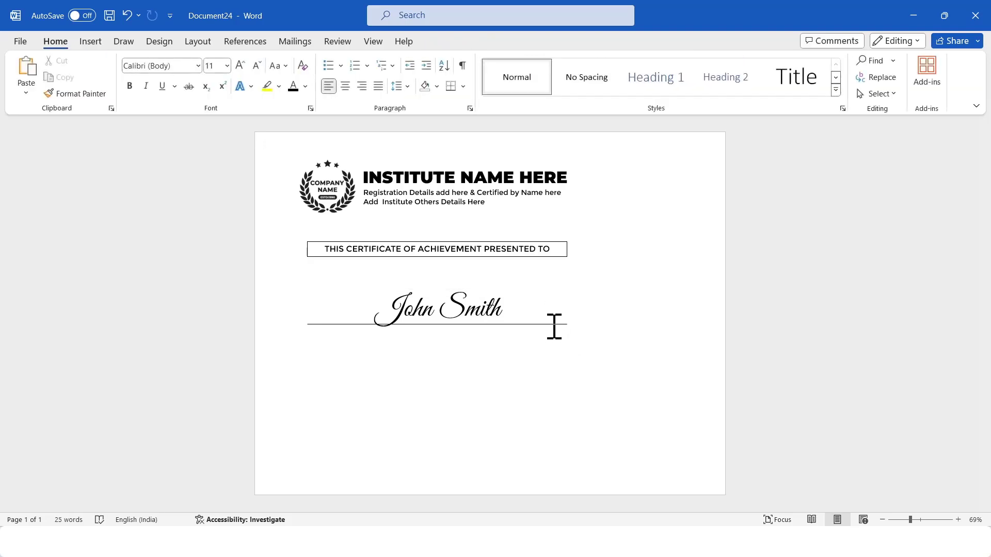
{"action": "left_click", "coordinate": [467, 307]}
{"action": "left_click_drag", "start_coordinate": [486, 287], "coordinate": [483, 288]}
{"action": "left_click", "coordinate": [478, 194]}
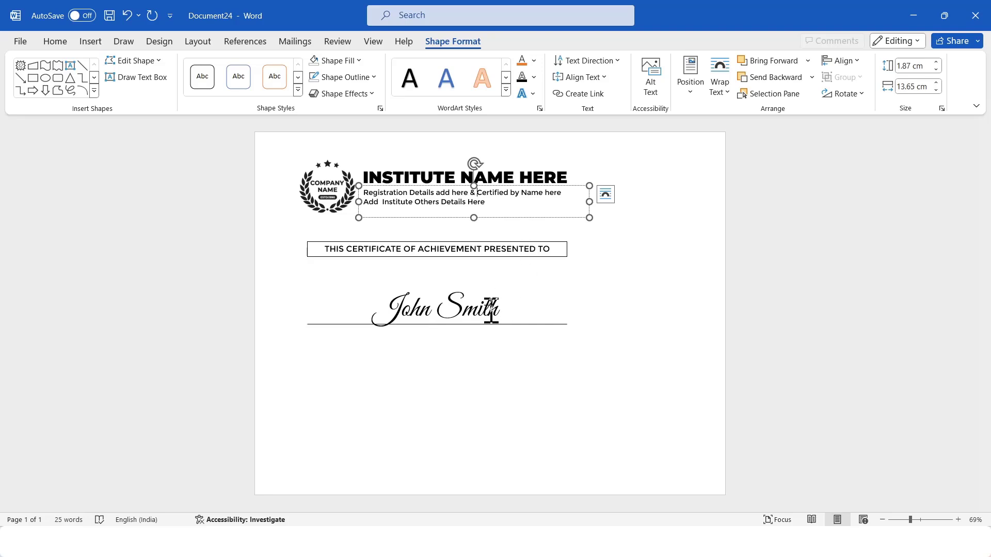
Step: Narrow the recipient name text box from both sides to about 10.99 cm wide
{"action": "left_click", "coordinate": [558, 323]}
{"action": "left_click", "coordinate": [481, 308]}
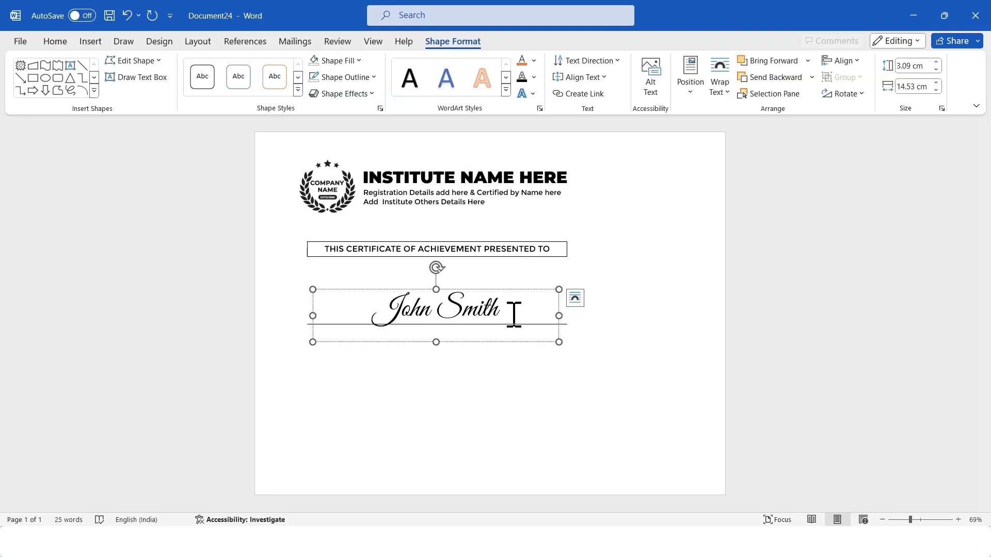
{"action": "left_click_drag", "start_coordinate": [312, 312], "coordinate": [347, 310]}
{"action": "left_click_drag", "start_coordinate": [556, 316], "coordinate": [532, 317]}
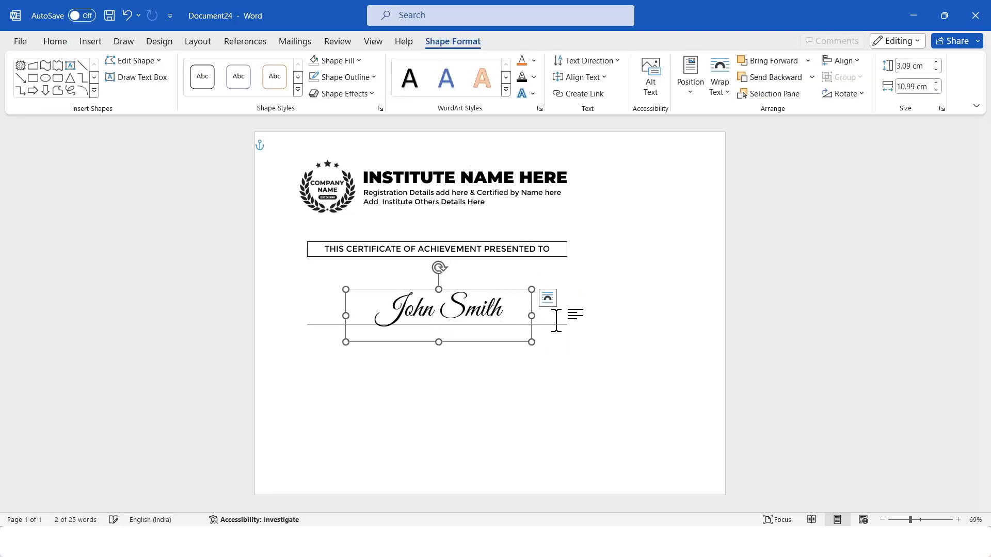
Step: Center-align the recipient name text box with the horizontal line and nudge the name slightly down
{"action": "left_click", "coordinate": [556, 325], "text": "shift"}
{"action": "left_click", "coordinate": [840, 61]}
{"action": "left_click", "coordinate": [853, 99]}
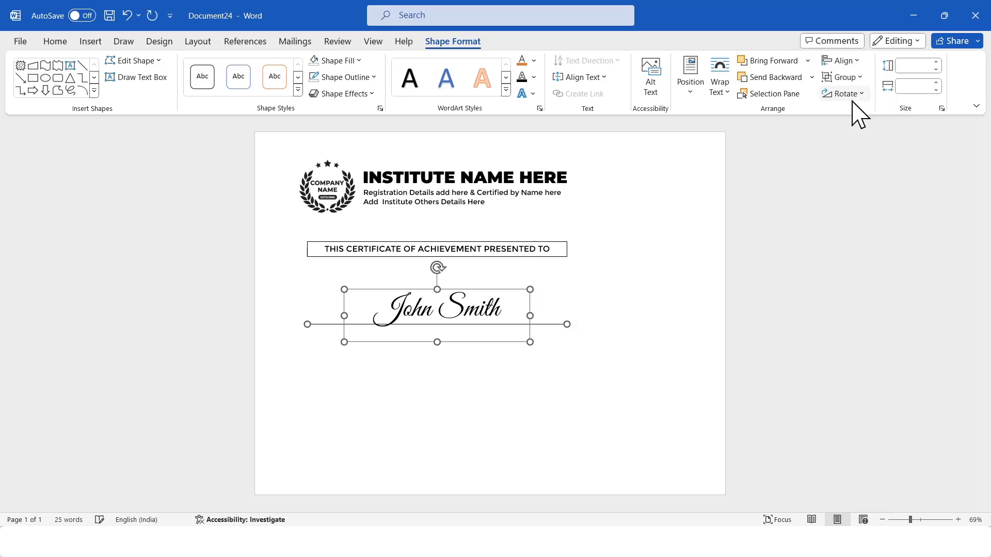
{"action": "left_click", "coordinate": [620, 301]}
{"action": "left_click", "coordinate": [477, 297]}
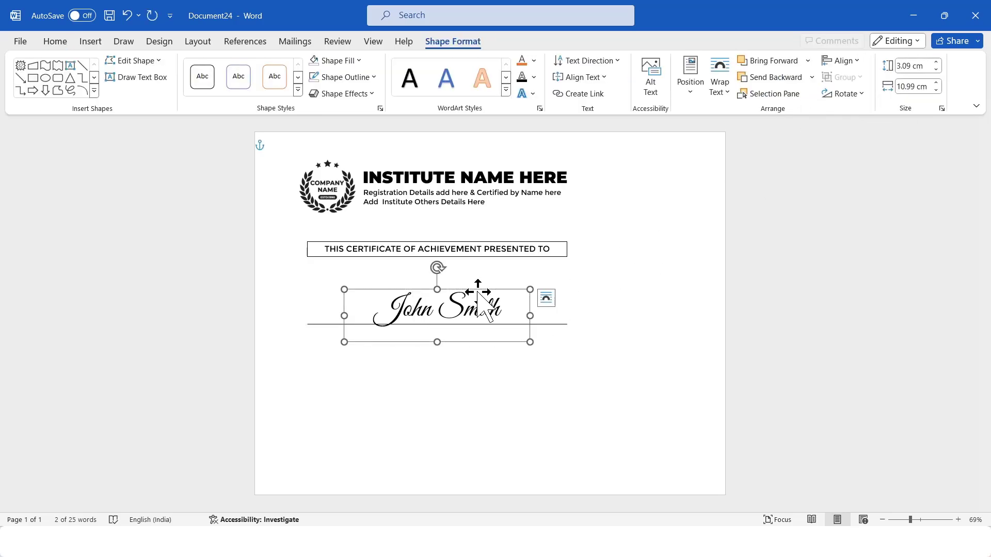
{"action": "left_click", "coordinate": [656, 276]}
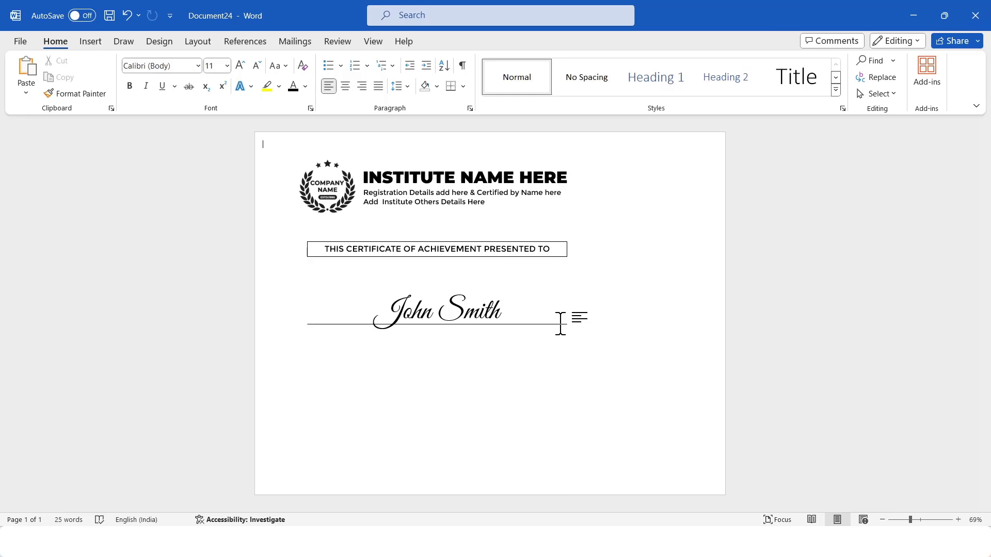
Step: Move the boxed "THIS CERTIFICATE OF ACHIEVEMENT PRESENTED TO" line down, closer to the recipient name
{"action": "left_click_drag", "start_coordinate": [536, 245], "coordinate": [535, 257]}
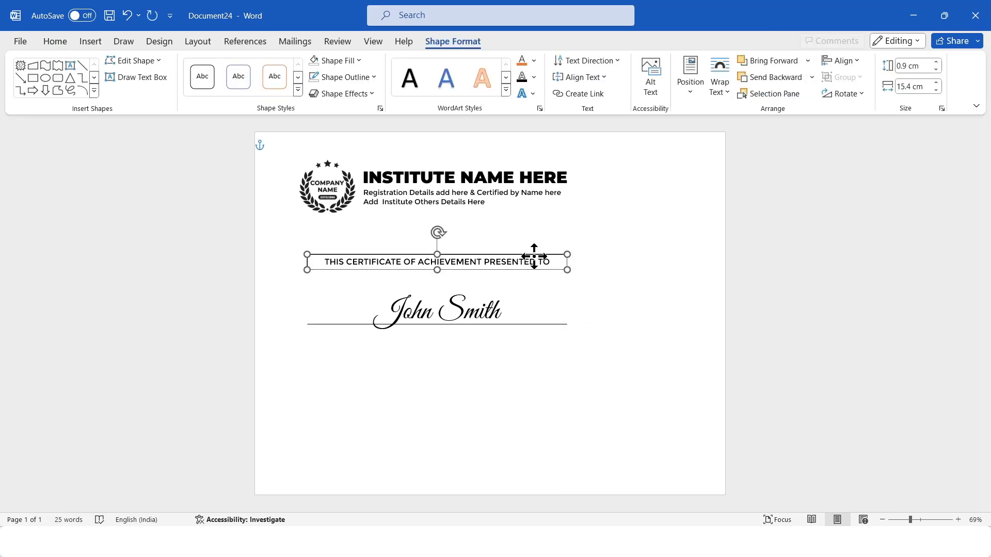
{"action": "left_click", "coordinate": [671, 287]}
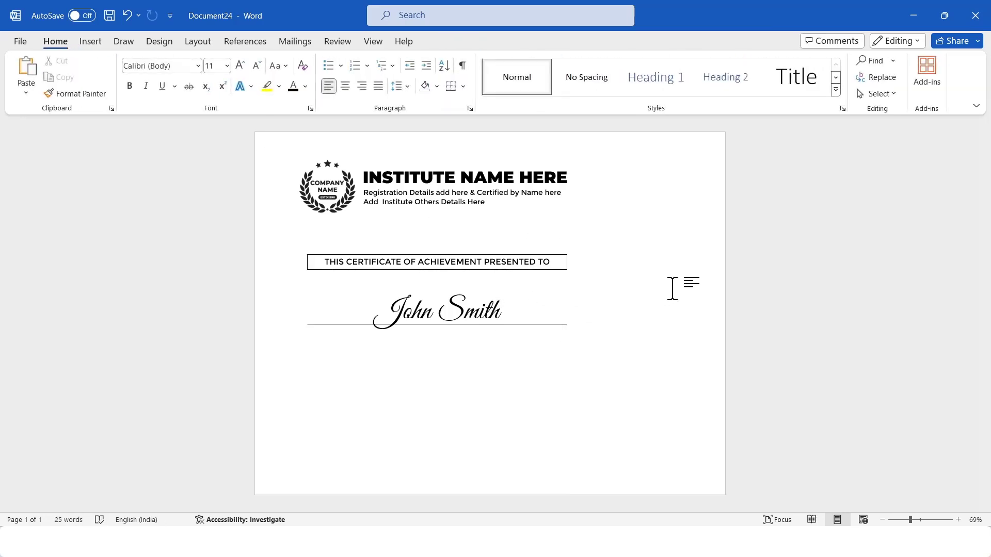
Step: Add a text box about 17.23 cm wide and 1.8 cm high below the name line, containing the centered two-line Lorem ipsum description
{"action": "left_click", "coordinate": [99, 42]}
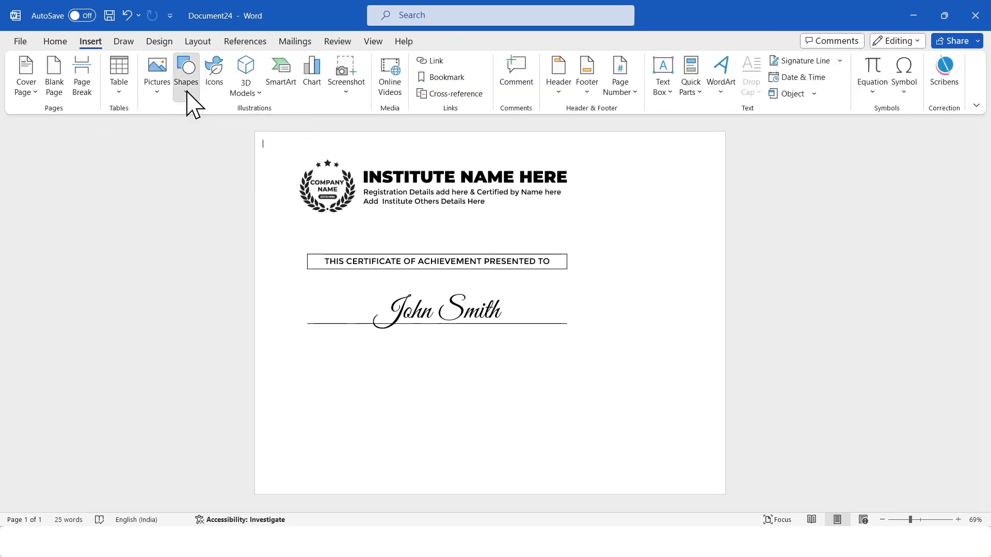
{"action": "left_click", "coordinate": [186, 92]}
{"action": "left_click", "coordinate": [179, 259]}
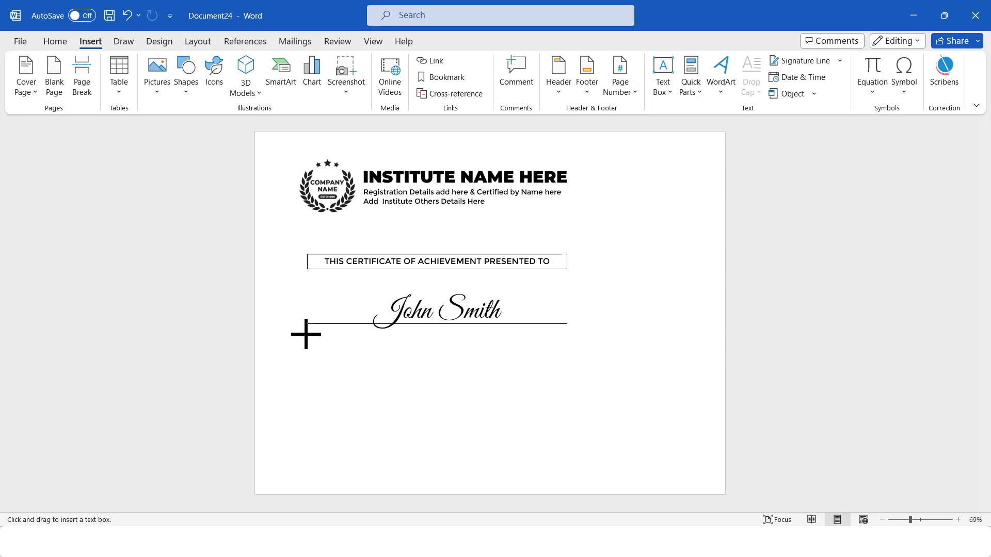
{"action": "left_click_drag", "start_coordinate": [305, 334], "coordinate": [568, 370]}
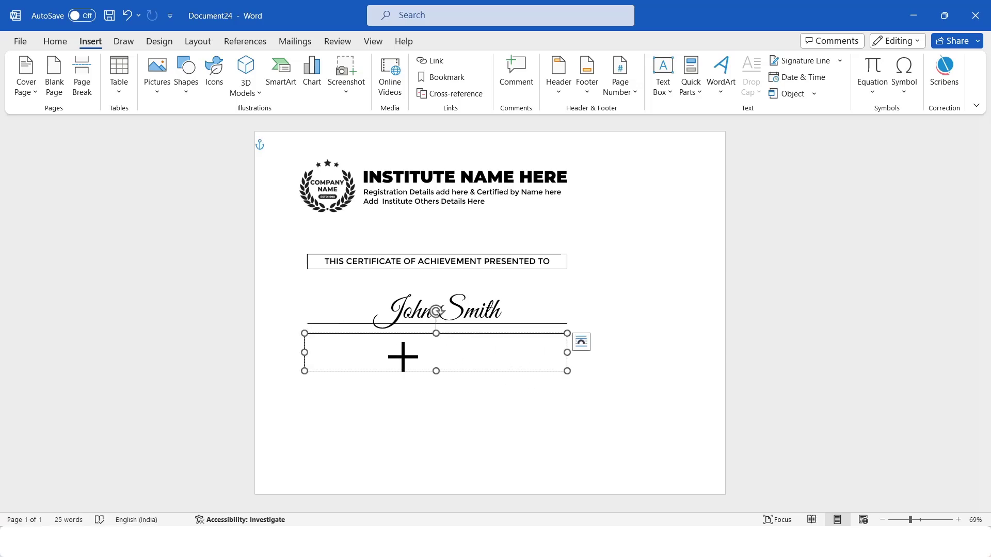
{"action": "key", "text": "ctrl+v"}
Step: Remove the outline and fill from the Lorem ipsum text box and shift it slightly up and left, centered under the name line
{"action": "left_click", "coordinate": [452, 41]}
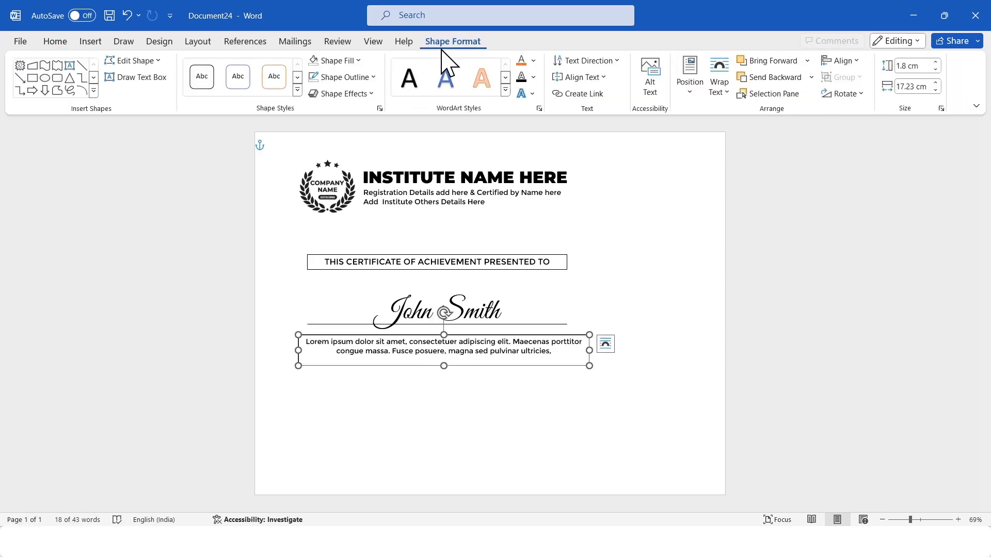
{"action": "left_click", "coordinate": [358, 77]}
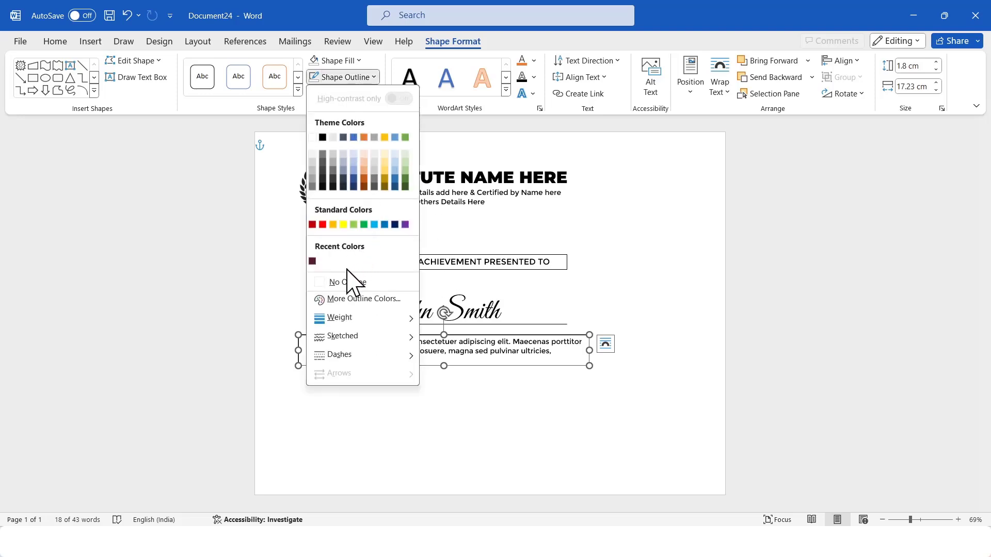
{"action": "left_click", "coordinate": [351, 284]}
{"action": "left_click", "coordinate": [347, 61]}
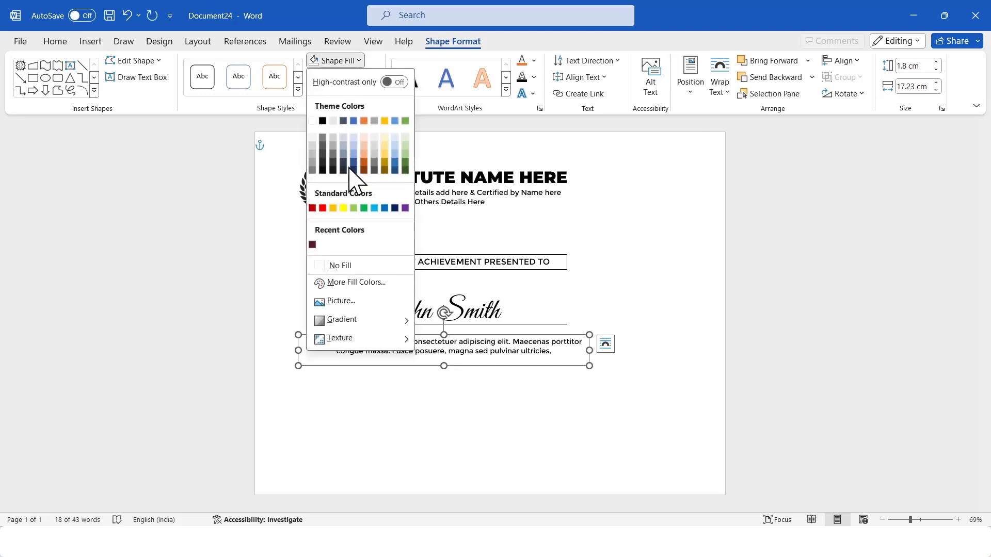
{"action": "left_click", "coordinate": [348, 267]}
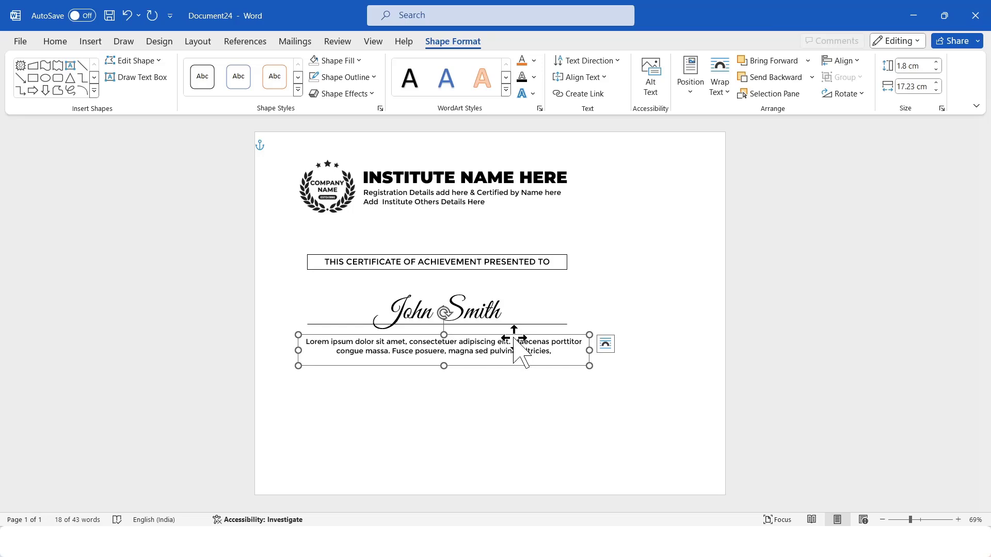
{"action": "left_click_drag", "start_coordinate": [514, 338], "coordinate": [508, 336]}
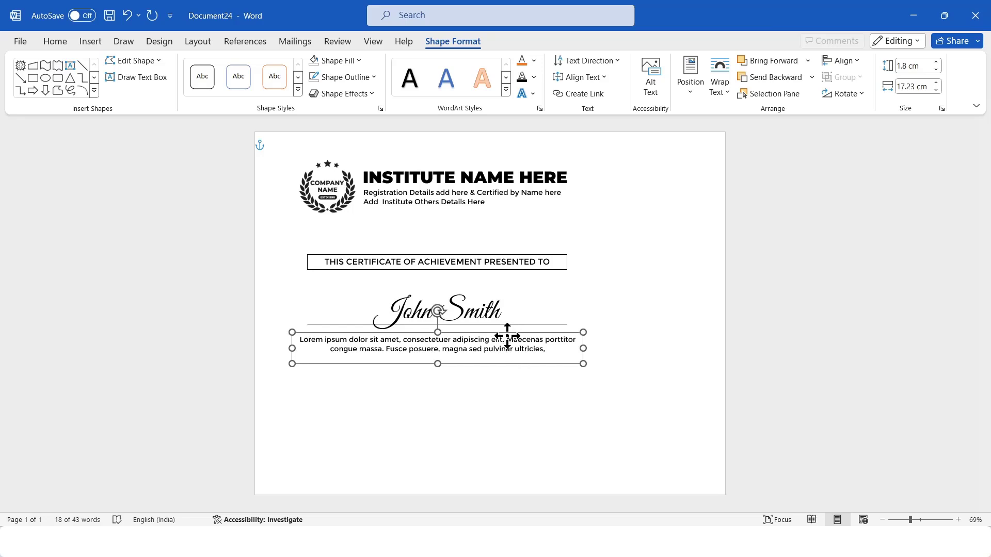
{"action": "left_click", "coordinate": [661, 338]}
Step: Draw a horizontal signature line about 4.62 cm long below the description's left end, and give it a black outline
{"action": "left_click", "coordinate": [91, 42]}
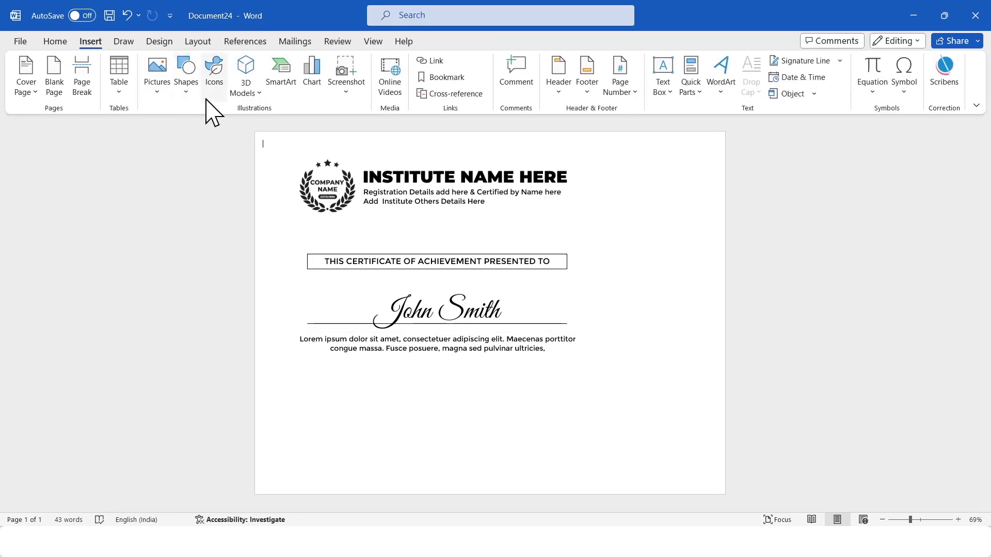
{"action": "left_click", "coordinate": [186, 93]}
{"action": "left_click", "coordinate": [183, 190]}
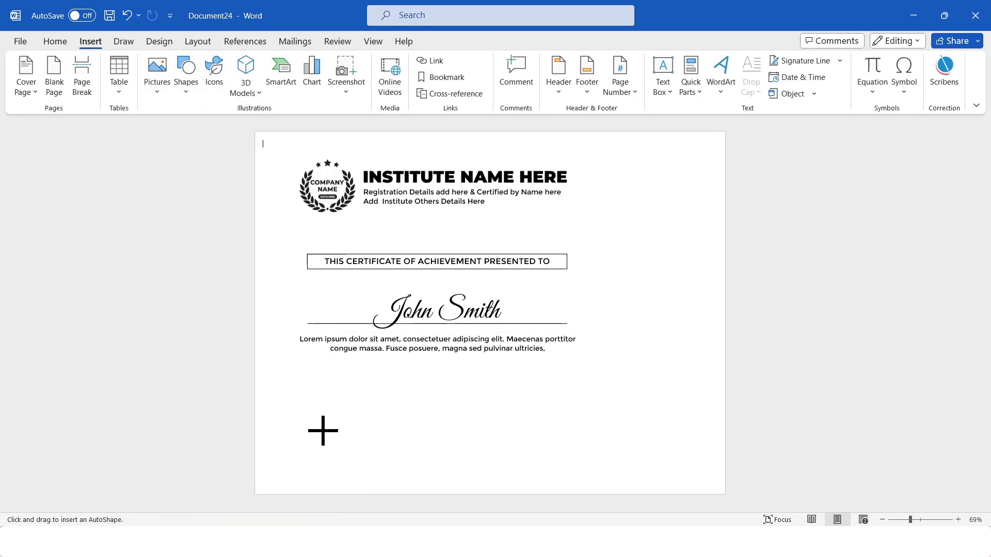
{"action": "left_click_drag", "start_coordinate": [304, 393], "coordinate": [382, 391]}
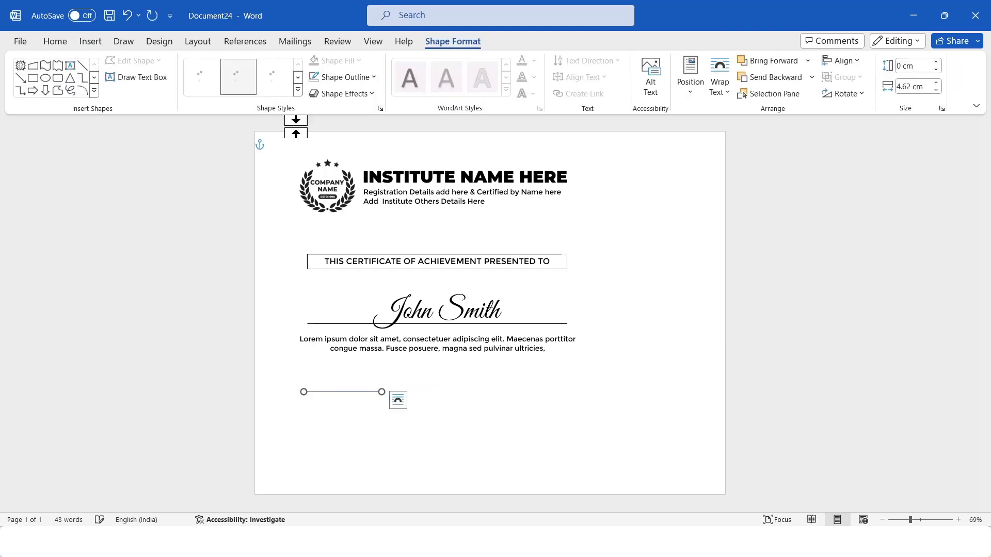
{"action": "left_click", "coordinate": [356, 77]}
{"action": "left_click", "coordinate": [322, 137]}
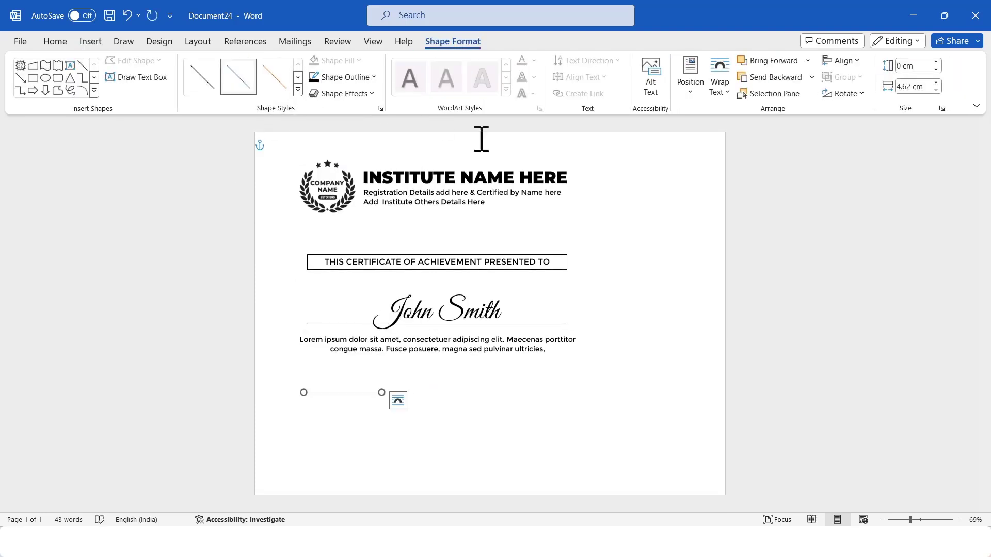
Step: Draw a text box about 4.13 cm wide and 1.01 cm high under the signature line and enter "Signature" in it
{"action": "left_click", "coordinate": [90, 42]}
{"action": "left_click", "coordinate": [186, 80]}
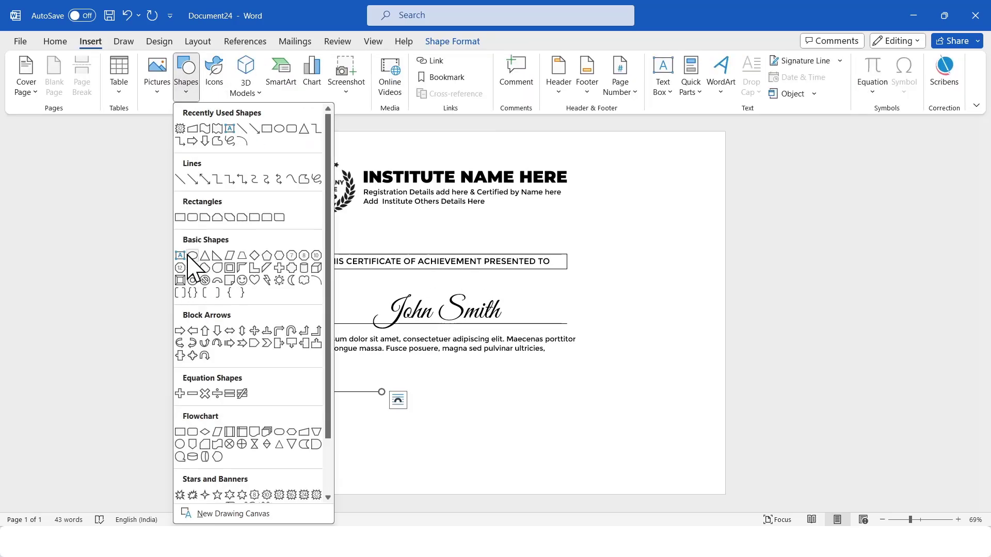
{"action": "left_click", "coordinate": [194, 258]}
{"action": "left_click_drag", "start_coordinate": [307, 392], "coordinate": [377, 410]}
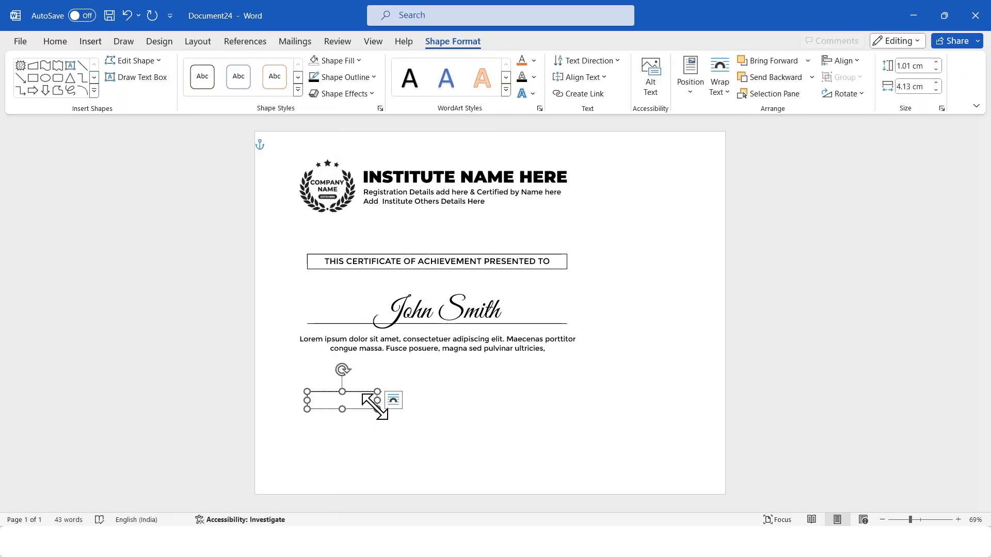
{"action": "type", "text": "si"}
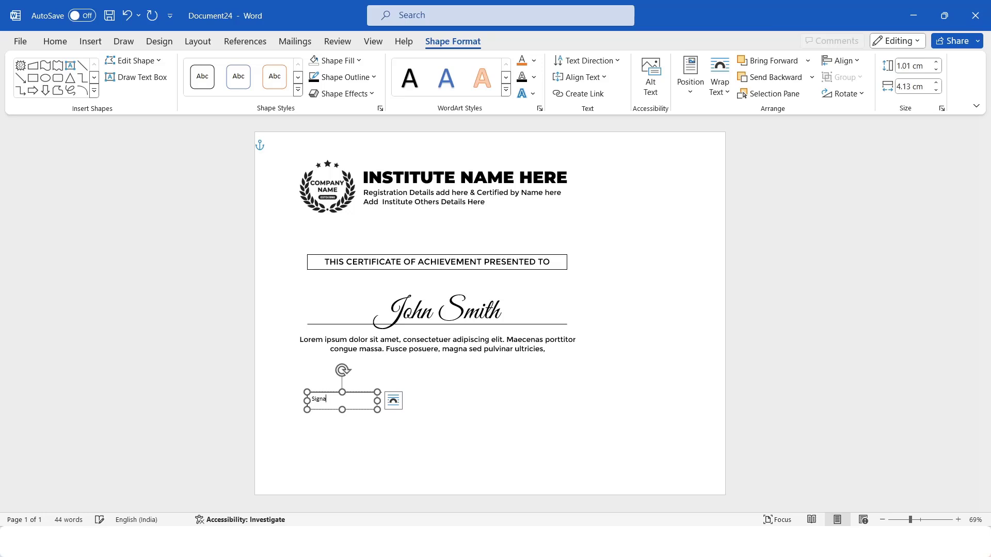
Step: Format the "Signature" label in centered Montserrat at size 12
{"action": "double_click", "coordinate": [376, 405]}
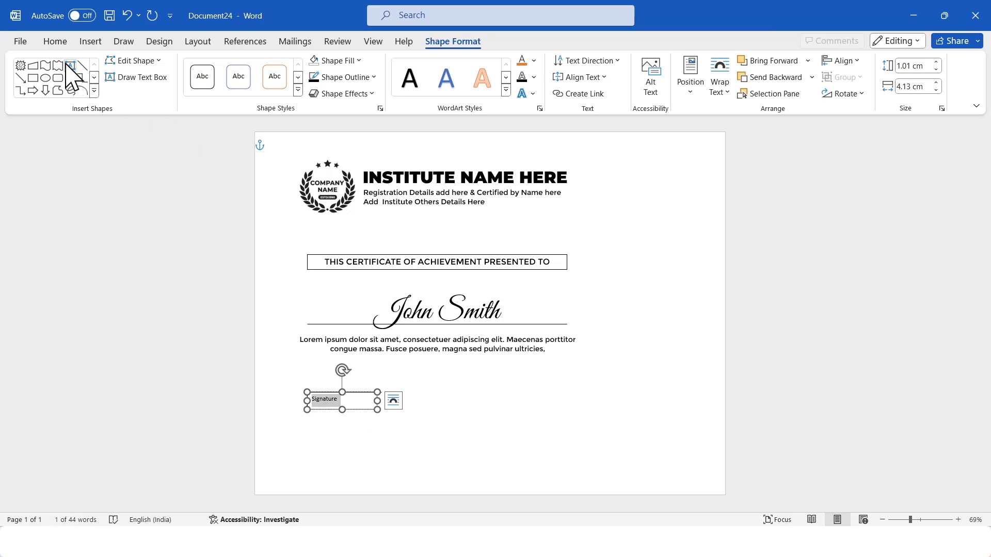
{"action": "left_click", "coordinate": [58, 43]}
{"action": "left_click", "coordinate": [239, 66]}
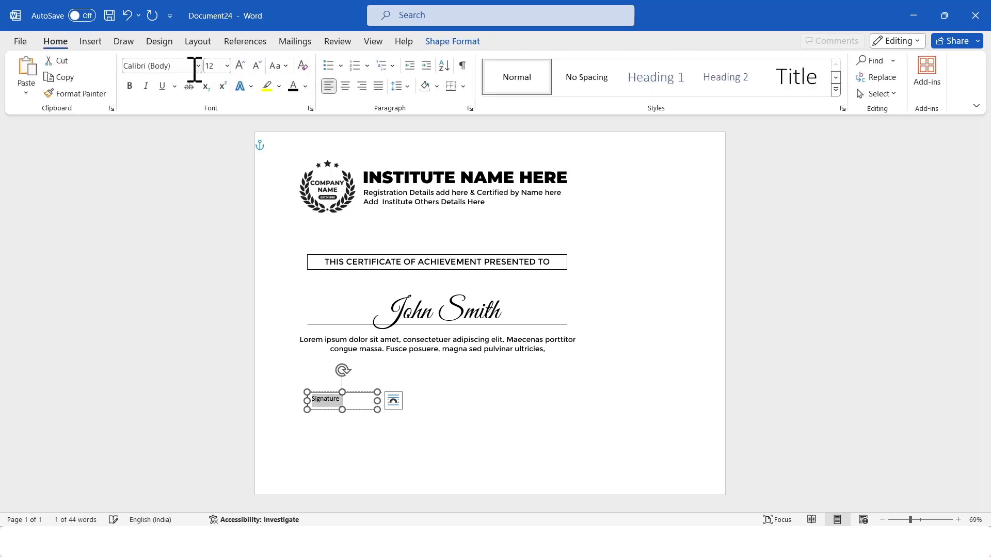
{"action": "left_click", "coordinate": [197, 66]}
{"action": "left_click", "coordinate": [199, 193]}
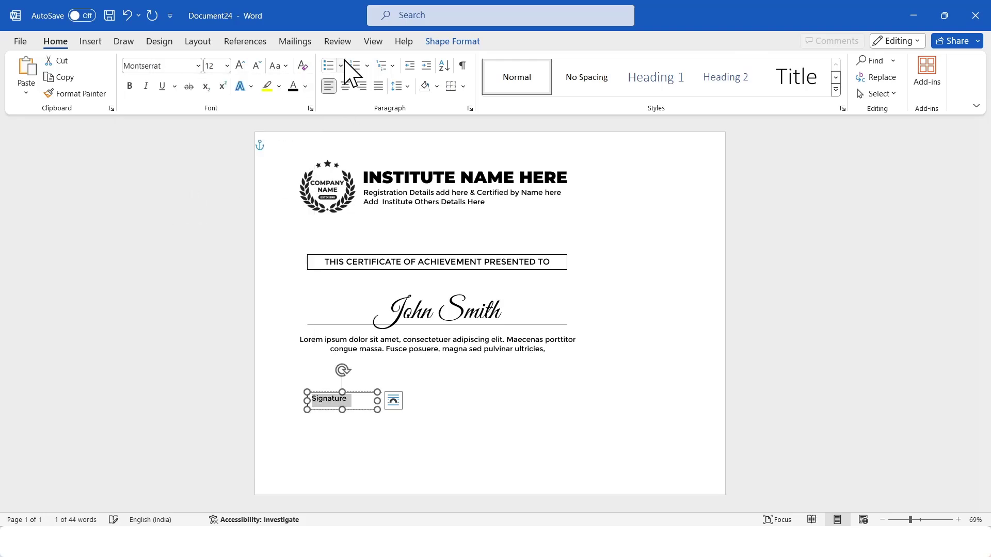
{"action": "left_click", "coordinate": [346, 86]}
Step: Remove the fill and outline from the "Signature" text box and nudge it slightly down below its line
{"action": "left_click", "coordinate": [452, 41]}
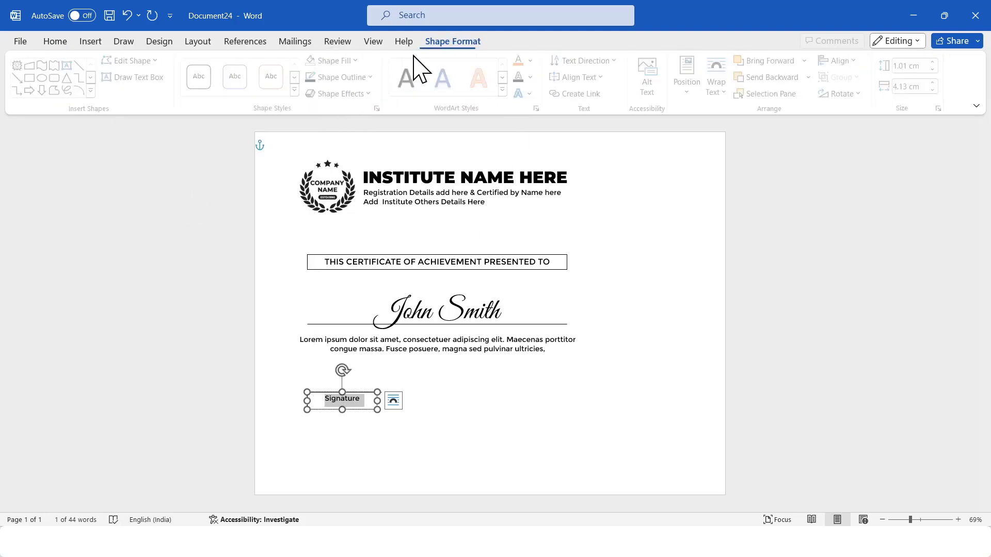
{"action": "left_click", "coordinate": [335, 60]}
{"action": "left_click", "coordinate": [343, 266]}
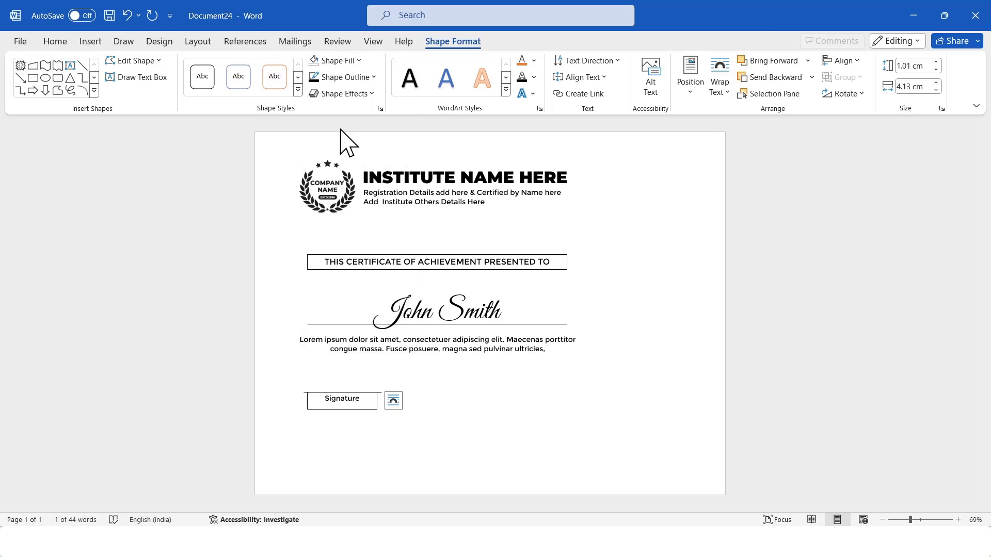
{"action": "left_click", "coordinate": [343, 77]}
{"action": "left_click", "coordinate": [354, 283]}
{"action": "left_click", "coordinate": [366, 411]}
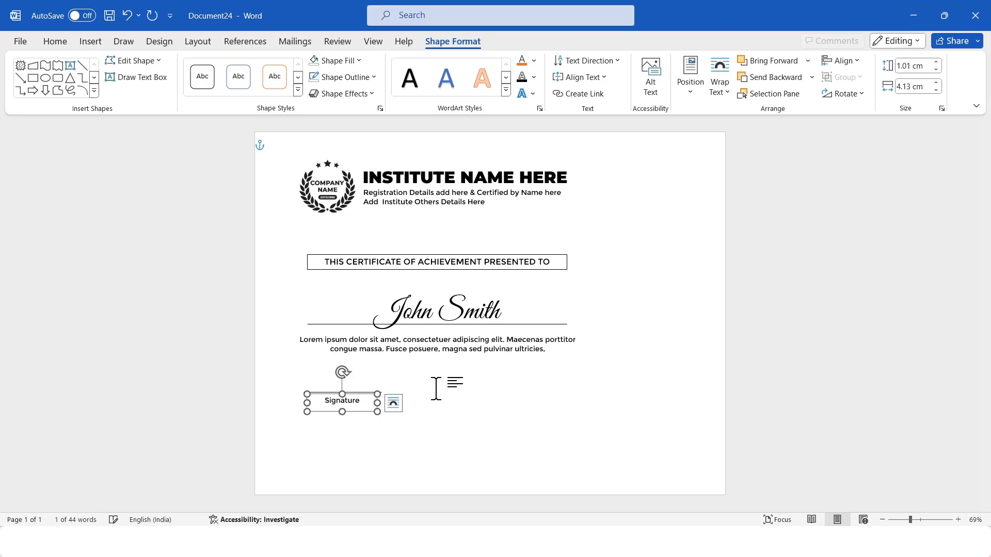
{"action": "left_click", "coordinate": [359, 381]}
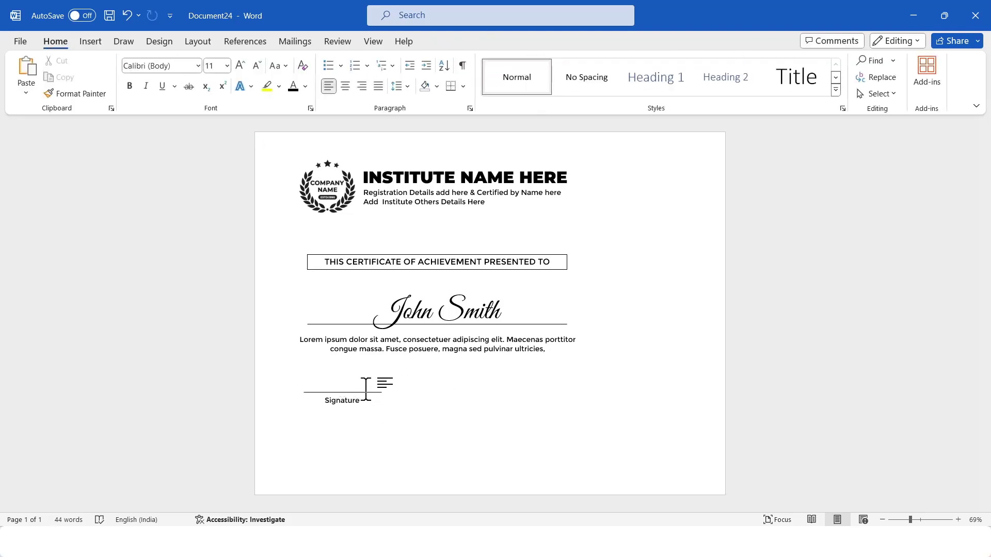
Step: Center-align the signature line with its "Signature" label and group the two objects
{"action": "left_click", "coordinate": [367, 393]}
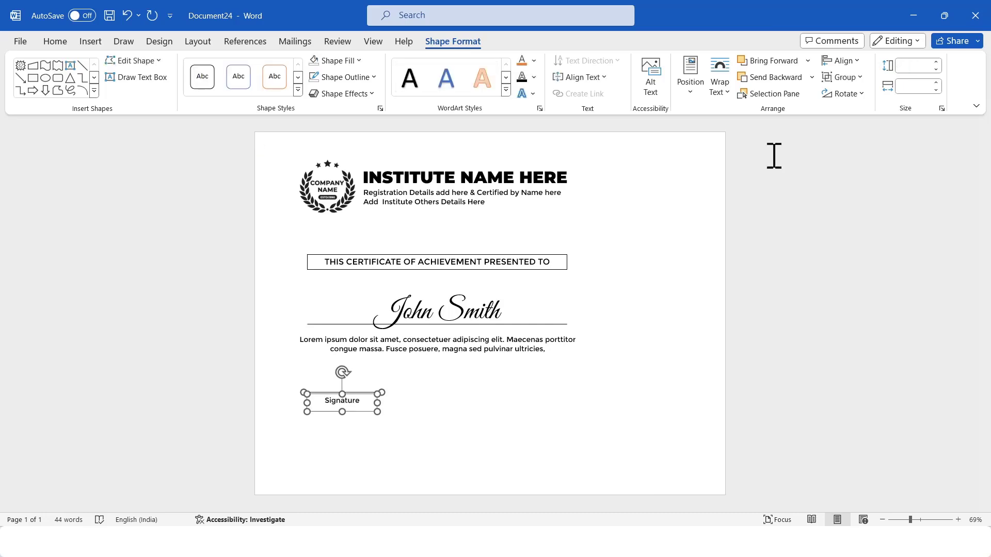
{"action": "left_click", "coordinate": [841, 60]}
{"action": "left_click", "coordinate": [862, 97]}
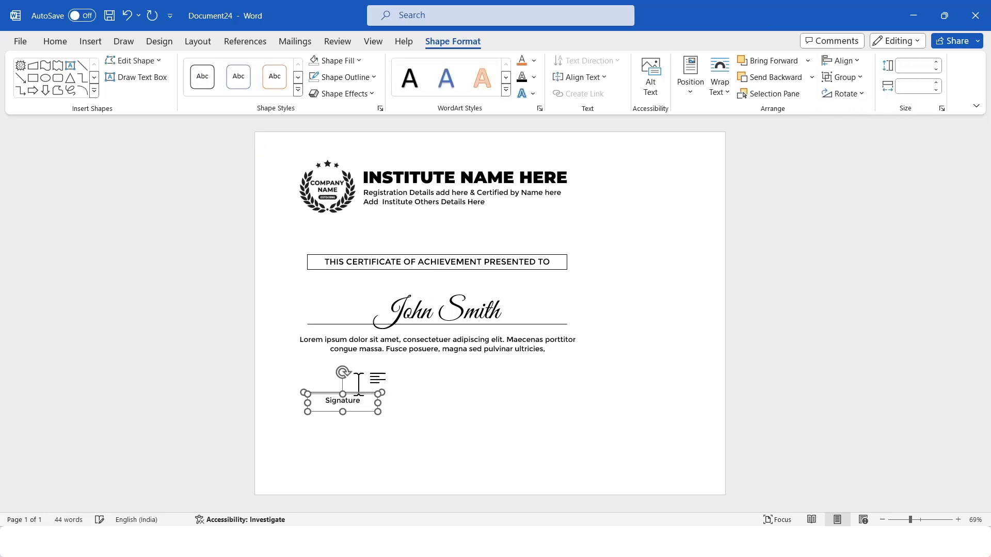
{"action": "right_click", "coordinate": [360, 397]}
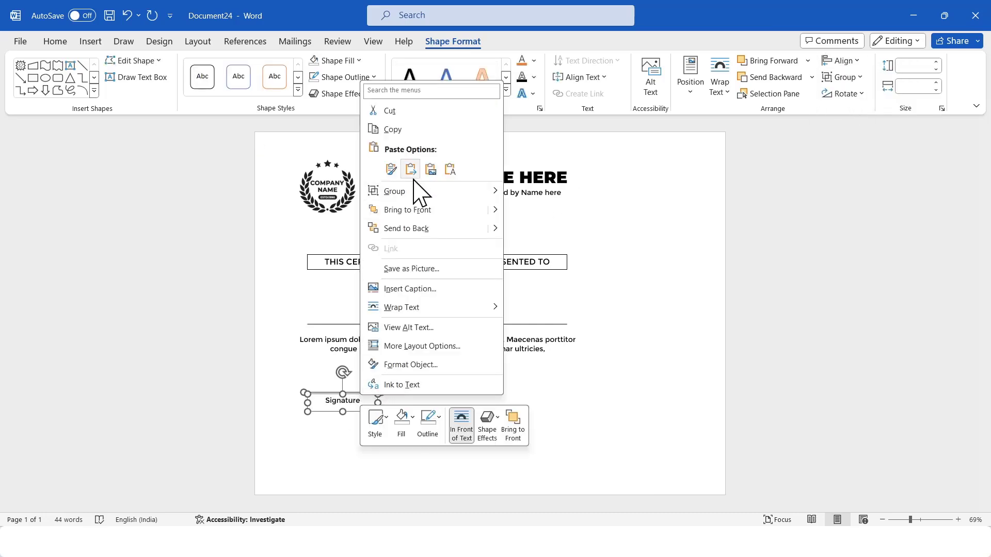
{"action": "mouse_move", "coordinate": [475, 195]}
{"action": "left_click", "coordinate": [519, 192]}
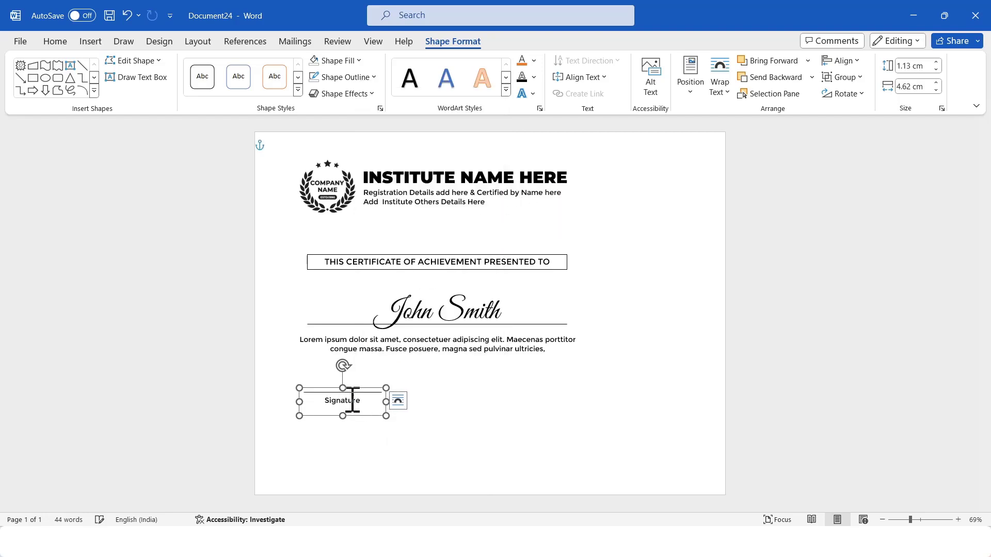
Step: Place a copy of the signature group below the description's right end and change its label to "Date"
{"action": "mouse_move", "coordinate": [359, 389]}
{"action": "left_mouse_down"}
{"action": "mouse_move", "coordinate": [535, 374]}
{"action": "mouse_move", "coordinate": [549, 382]}
{"action": "left_mouse_up"}
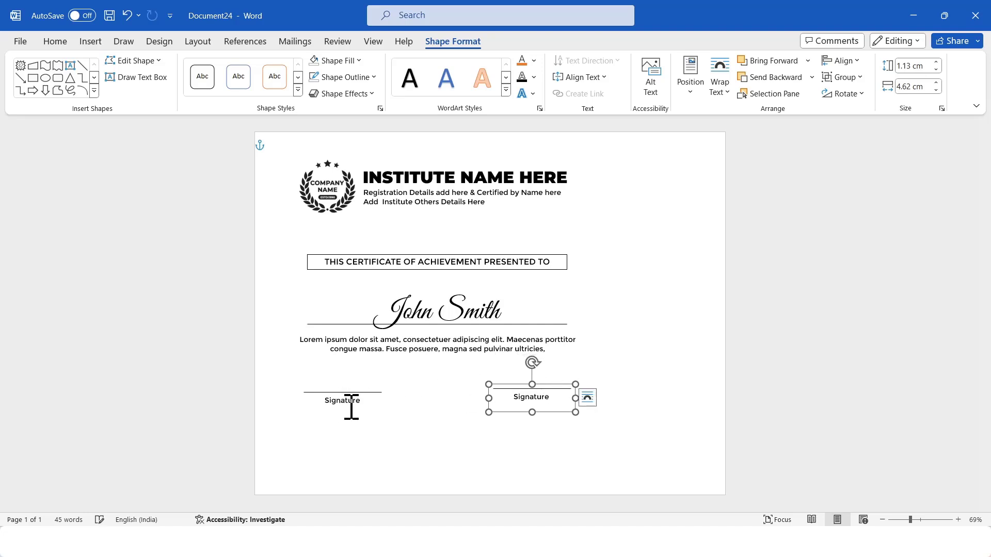
{"action": "double_click", "coordinate": [553, 400]}
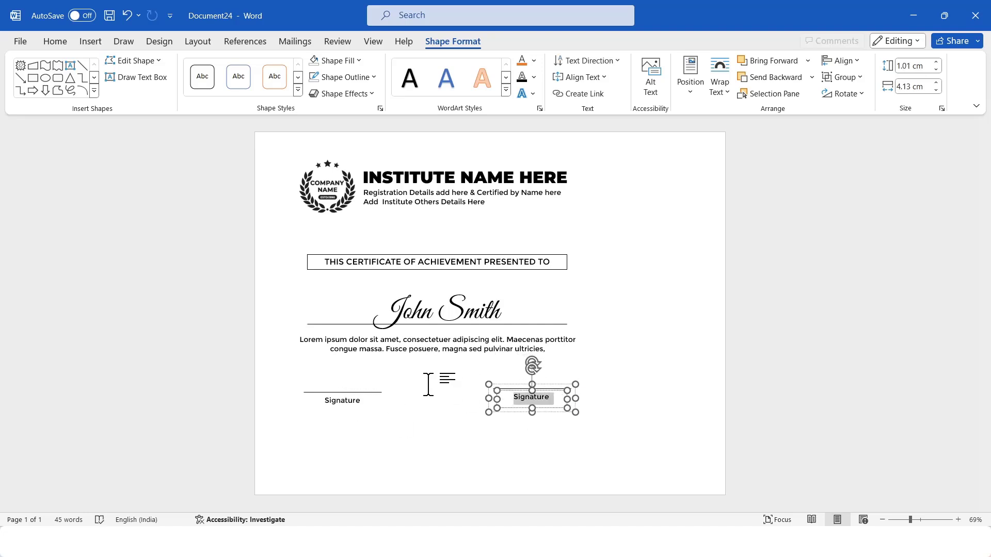
{"action": "type", "text": "Date"}
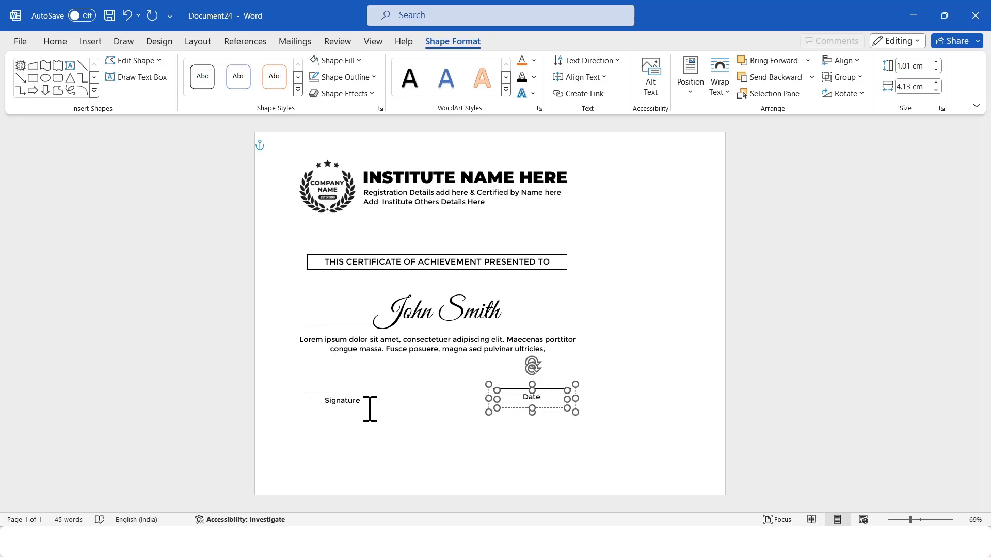
Step: Align the "Signature" and "Date" groups with each other along their tops
{"action": "left_click", "coordinate": [361, 398], "text": "shift"}
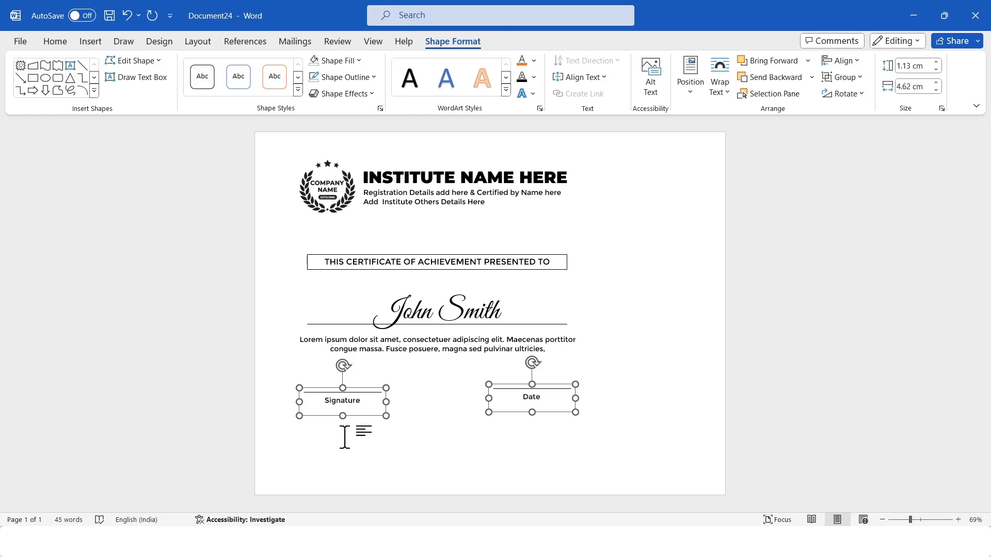
{"action": "left_click", "coordinate": [853, 62]}
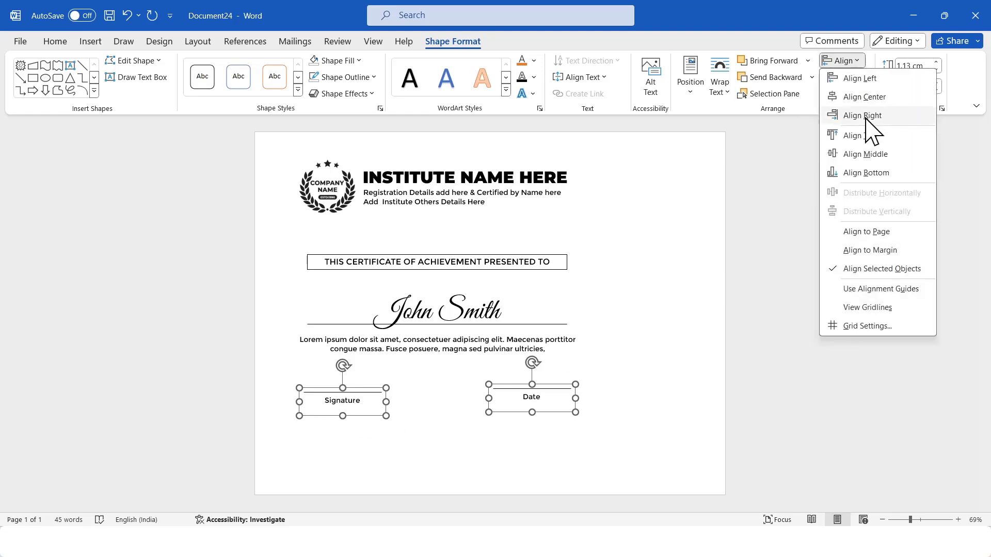
{"action": "left_click", "coordinate": [860, 136]}
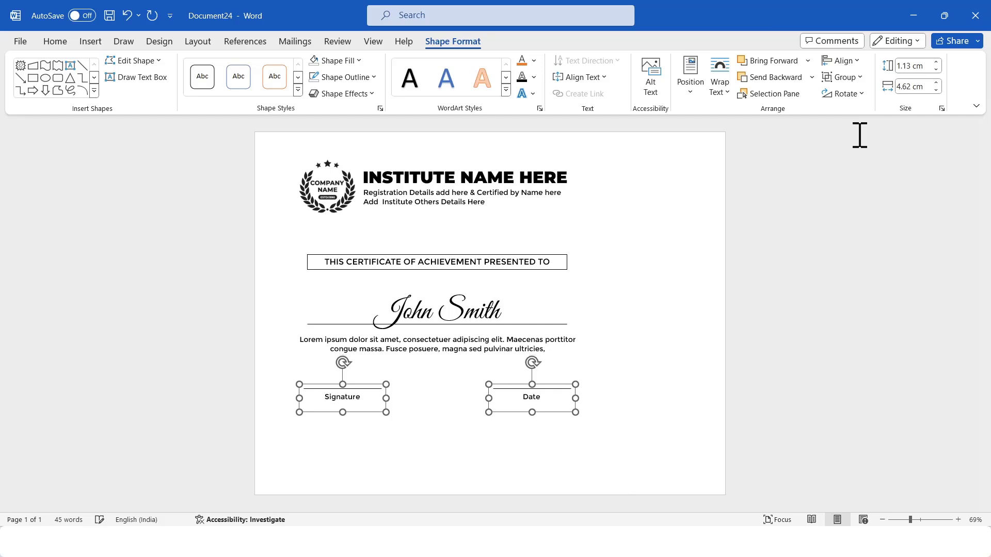
{"action": "left_click", "coordinate": [807, 256]}
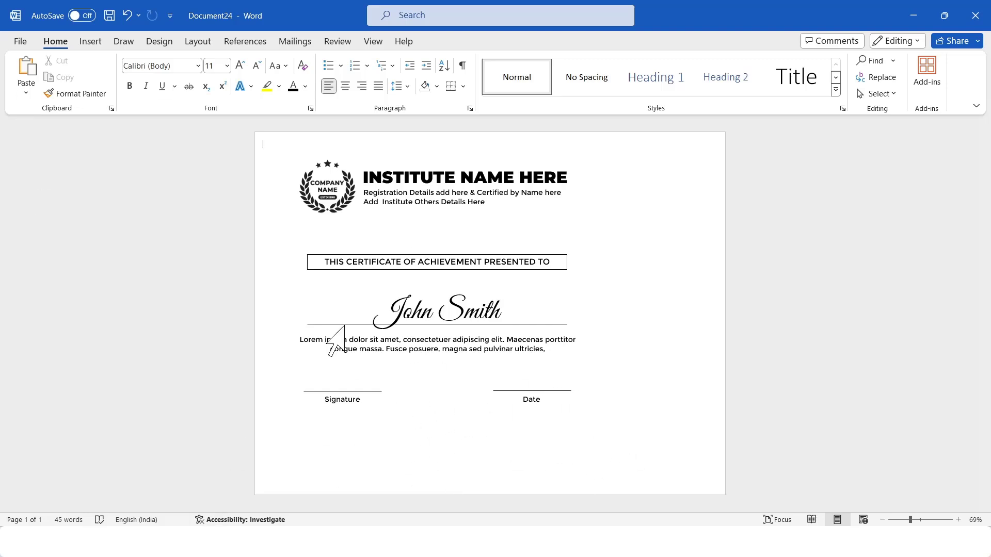
Step: Draw a Flowchart: Manual Input shape about 25.8 cm wide and 7.41 cm high across the lower part of the page
{"action": "left_click", "coordinate": [96, 42]}
{"action": "left_click", "coordinate": [190, 88]}
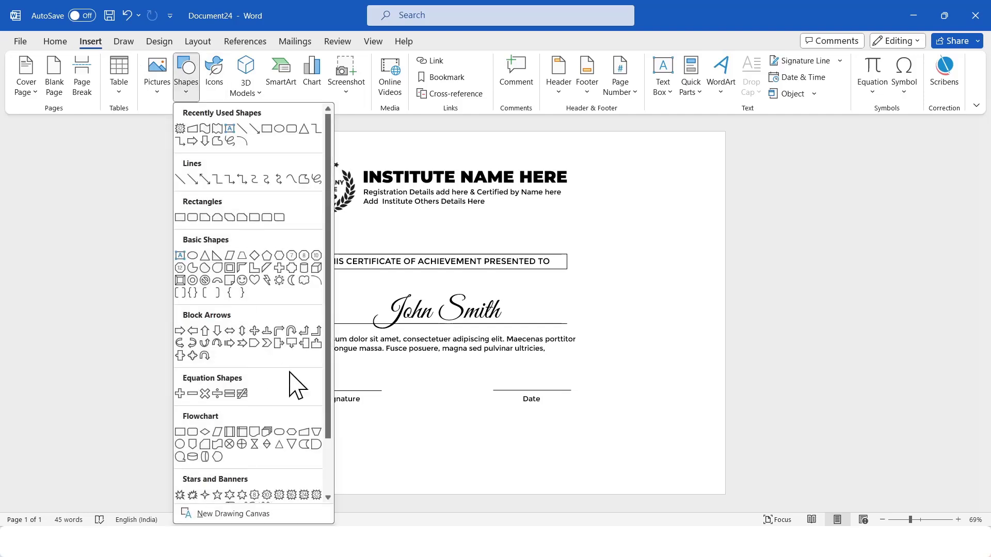
{"action": "scroll", "coordinate": [307, 408], "scroll_direction": "down", "scroll_amount": 2}
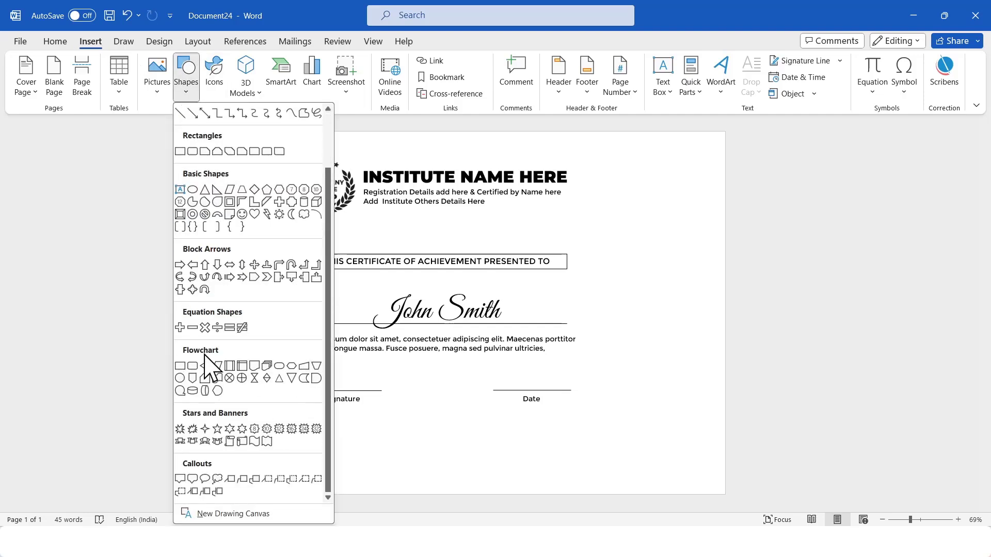
{"action": "left_click", "coordinate": [316, 379]}
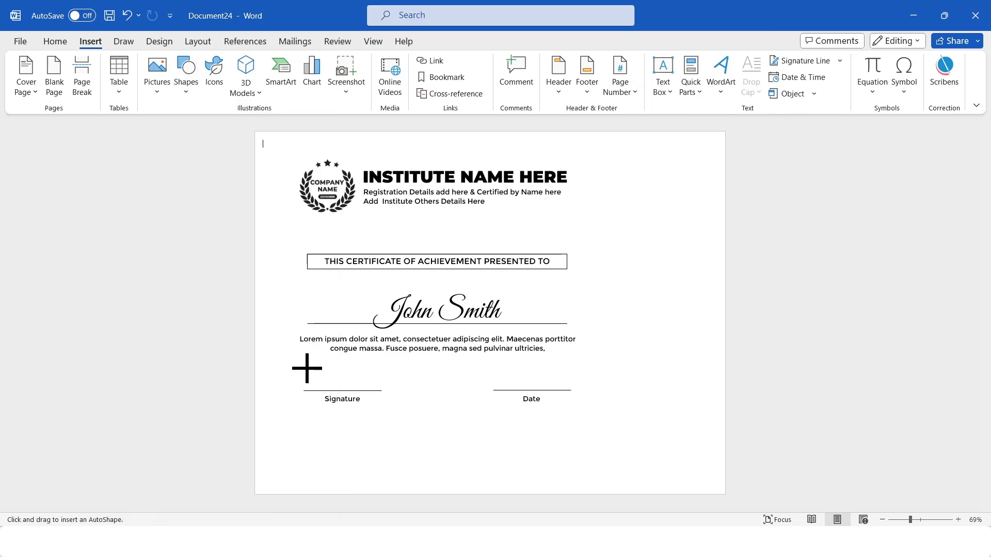
{"action": "mouse_move", "coordinate": [271, 363]}
{"action": "left_mouse_down"}
{"action": "mouse_move", "coordinate": [701, 454]}
{"action": "mouse_move", "coordinate": [707, 489]}
{"action": "left_mouse_up"}
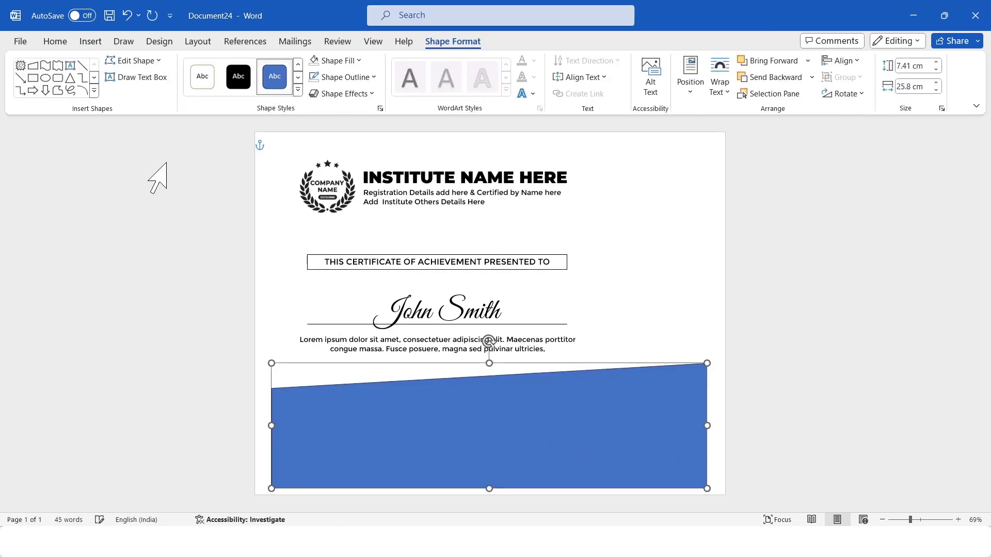
Step: Edit the blue shape's points and raise its upper-right corner until the shape is about 8.53 cm high
{"action": "left_click", "coordinate": [155, 63]}
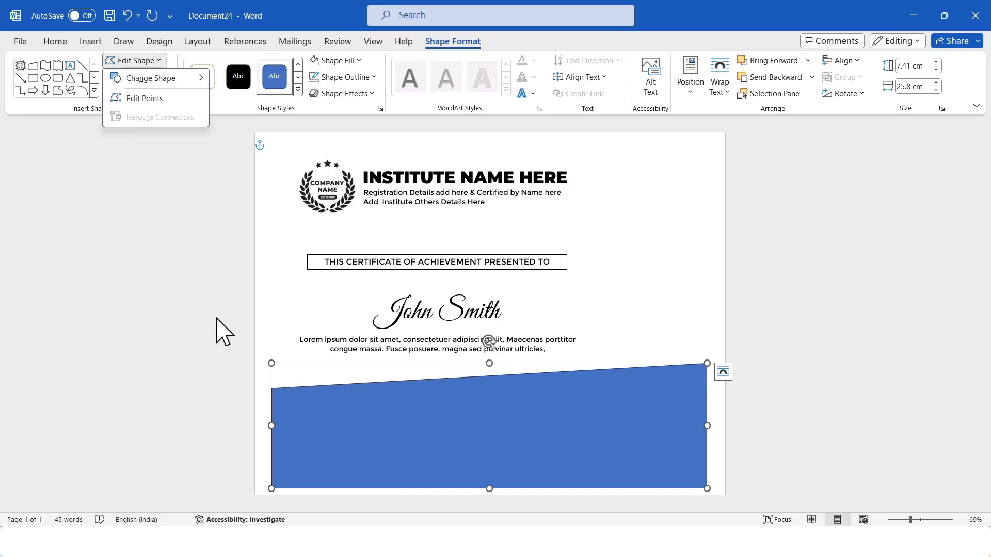
{"action": "left_click", "coordinate": [154, 98]}
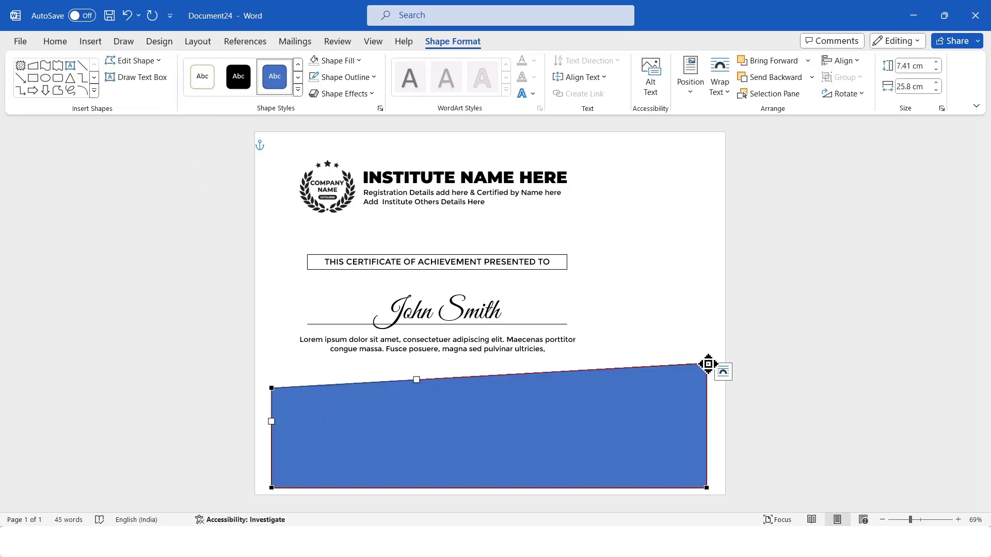
{"action": "left_click_drag", "start_coordinate": [708, 364], "coordinate": [706, 342]}
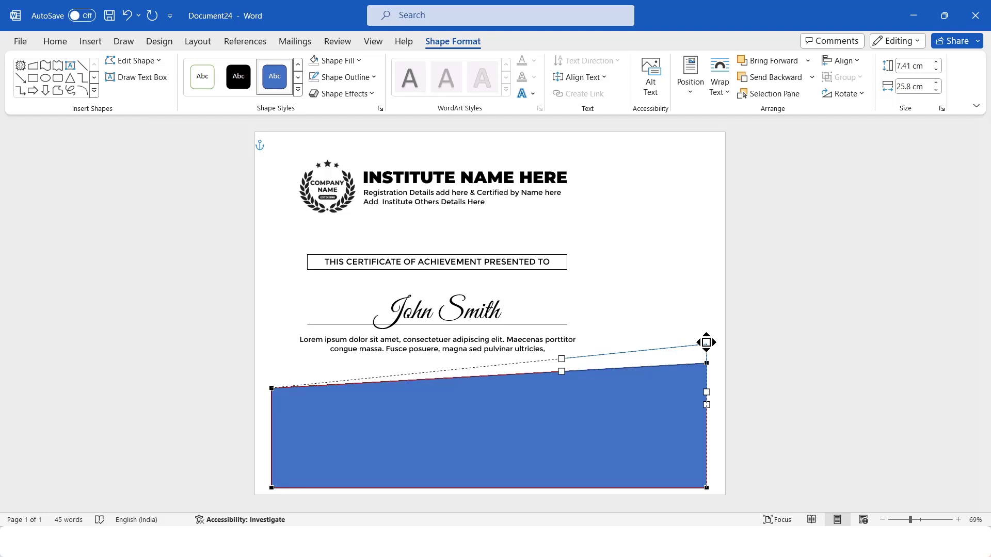
{"action": "left_click_drag", "start_coordinate": [706, 342], "coordinate": [705, 342]}
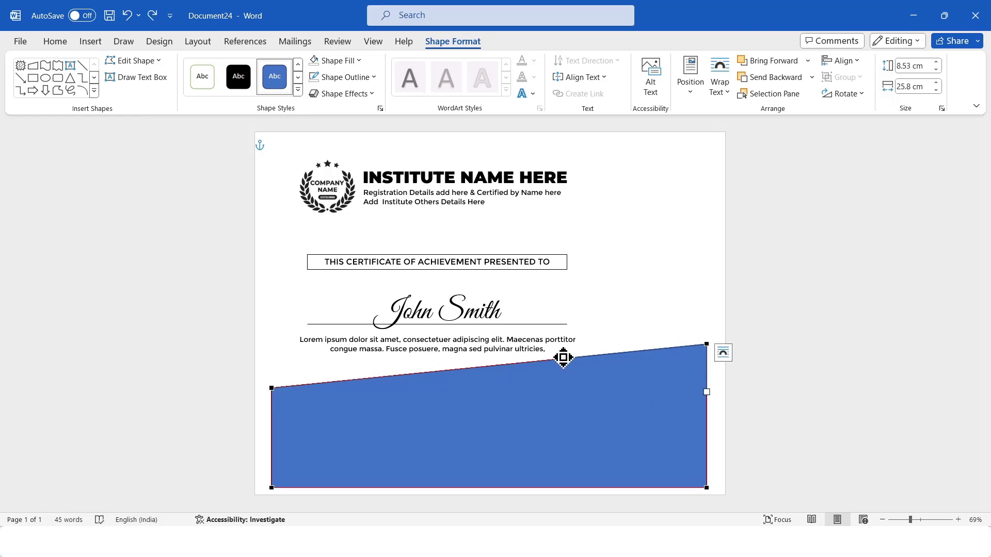
Step: Curve the blue shape's top edge into a wave that dips near the left end and rises near the right end
{"action": "left_click_drag", "start_coordinate": [563, 358], "coordinate": [563, 282]}
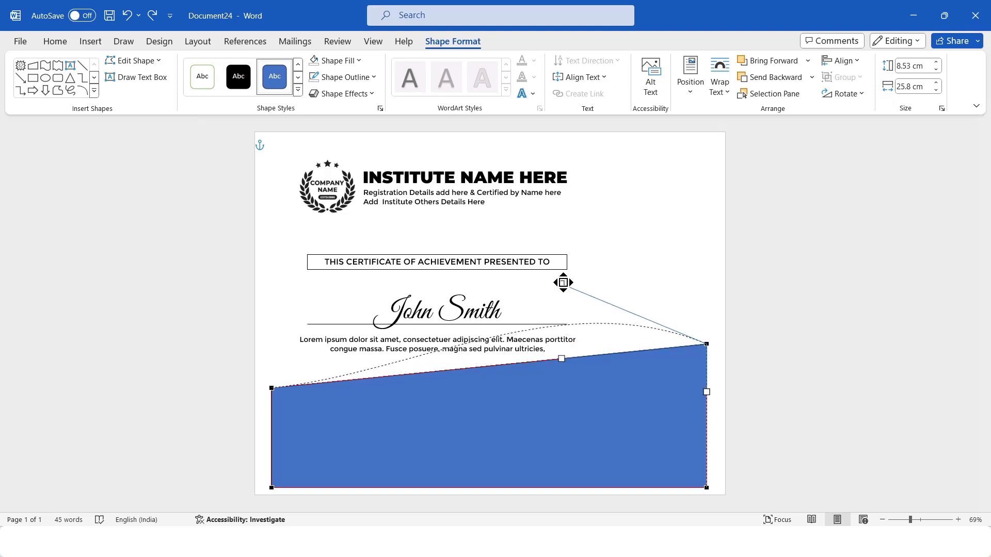
{"action": "left_click_drag", "start_coordinate": [563, 283], "coordinate": [562, 283]}
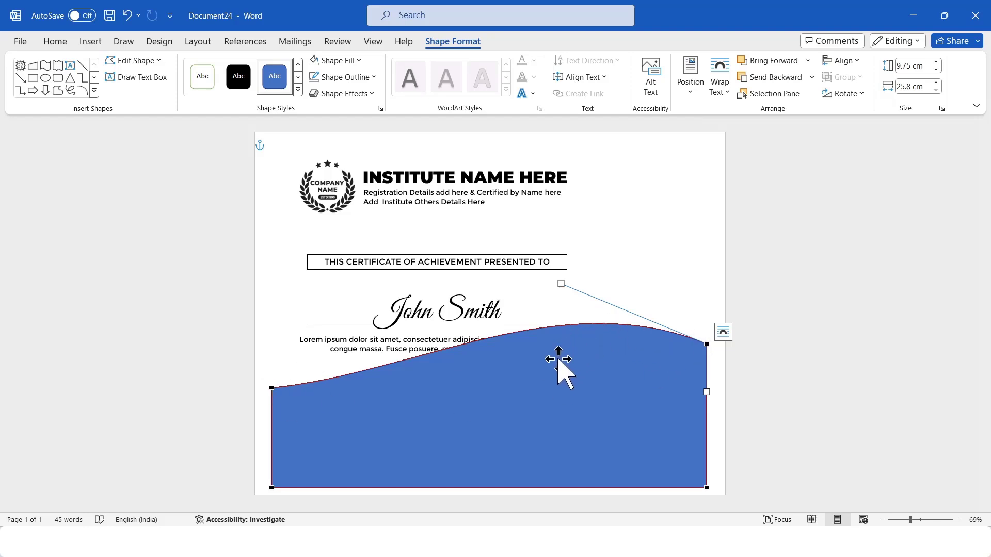
{"action": "left_click", "coordinate": [271, 387]}
{"action": "left_click_drag", "start_coordinate": [418, 376], "coordinate": [421, 499]}
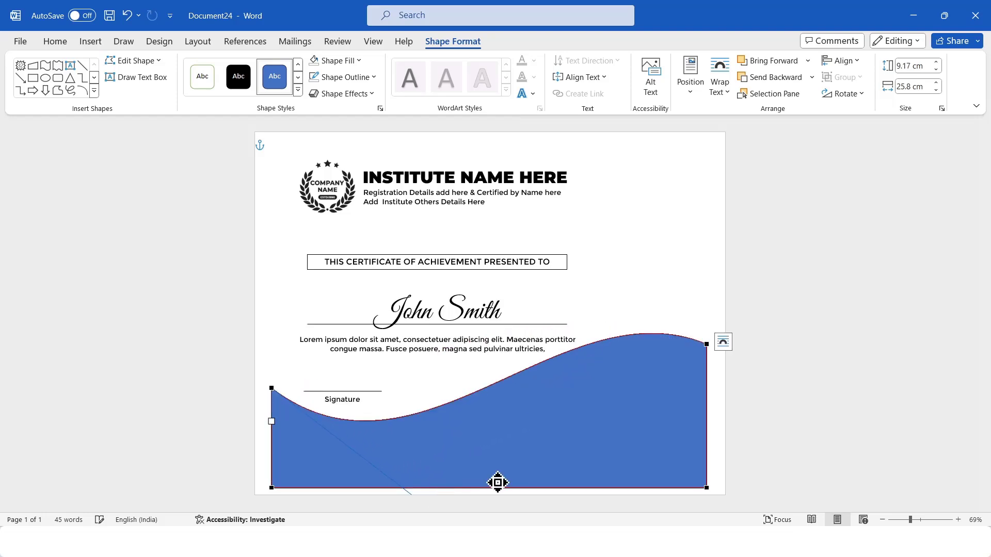
{"action": "left_click", "coordinate": [707, 343]}
{"action": "left_click_drag", "start_coordinate": [559, 285], "coordinate": [559, 259]}
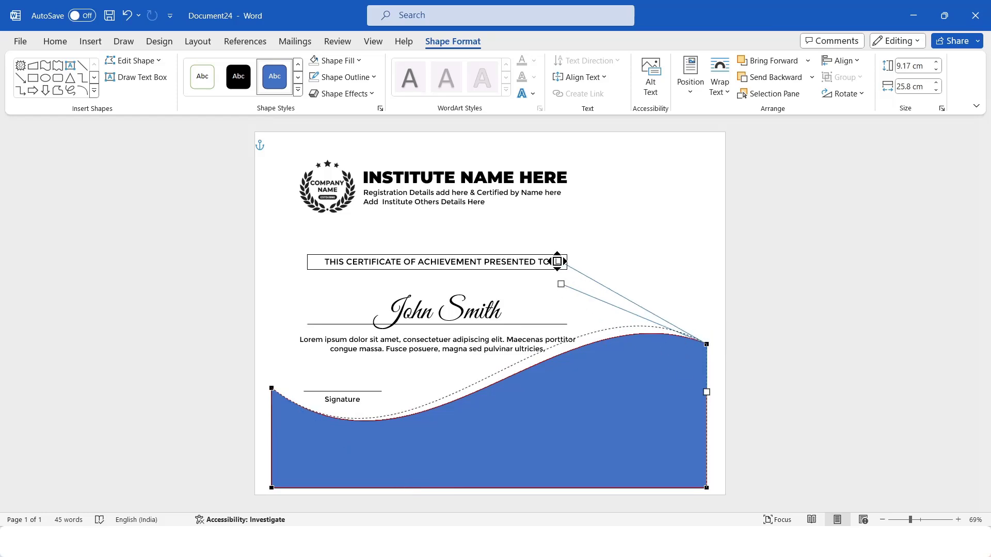
Step: Widen the blue wave to about 30.78 cm so it spans the page, and move it down to the page's bottom edge
{"action": "left_click", "coordinate": [725, 420]}
{"action": "left_click_drag", "start_coordinate": [569, 411], "coordinate": [552, 412]}
{"action": "left_click_drag", "start_coordinate": [691, 430], "coordinate": [757, 429]}
{"action": "left_click_drag", "start_coordinate": [535, 442], "coordinate": [544, 418]}
{"action": "left_click_drag", "start_coordinate": [275, 409], "coordinate": [260, 410]}
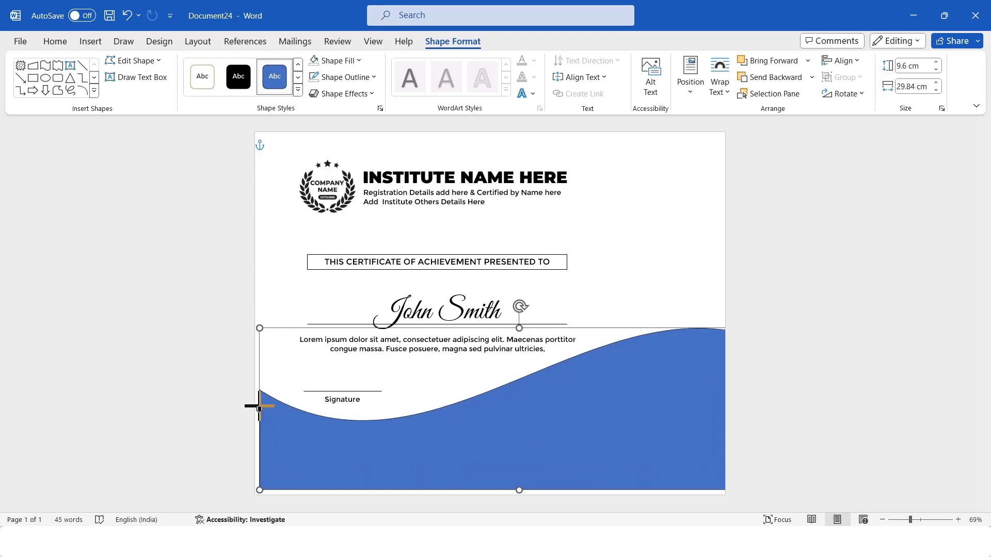
{"action": "left_click_drag", "start_coordinate": [657, 431], "coordinate": [646, 440]}
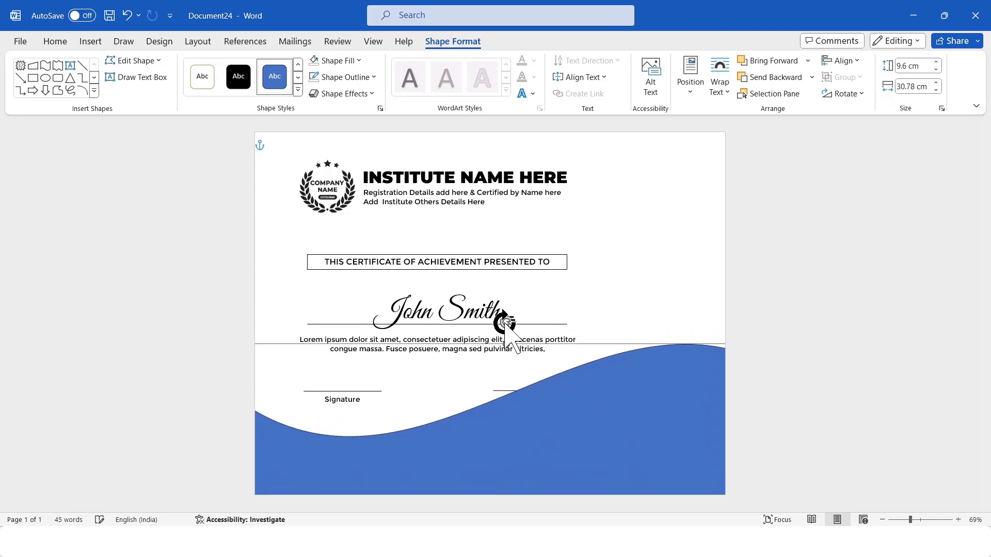
Step: Rotate the blue wave slightly clockwise and shift it so it fills the page bottom below the signature and date lines
{"action": "left_click_drag", "start_coordinate": [507, 323], "coordinate": [518, 324]}
{"action": "left_click_drag", "start_coordinate": [550, 413], "coordinate": [578, 432]}
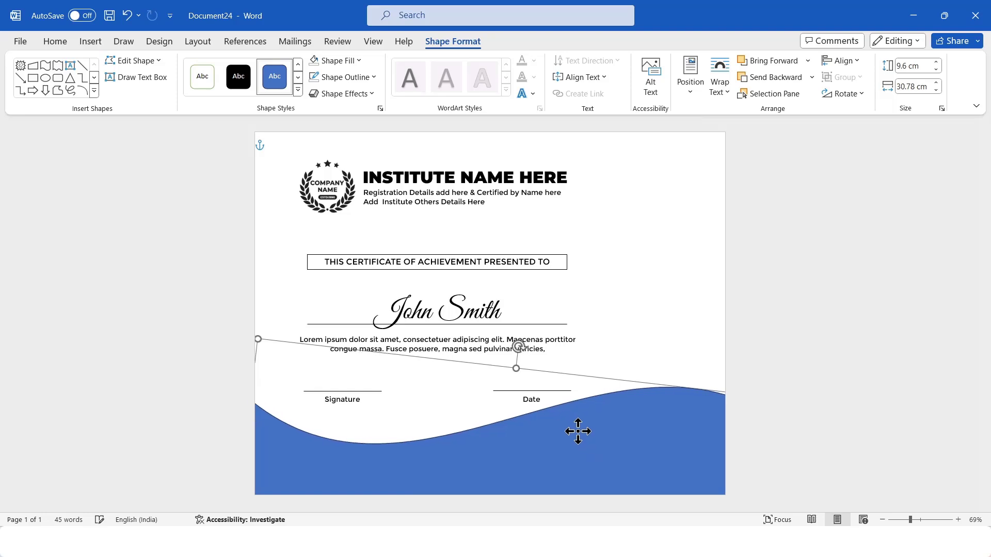
{"action": "left_click", "coordinate": [852, 320]}
{"action": "left_click", "coordinate": [618, 441]}
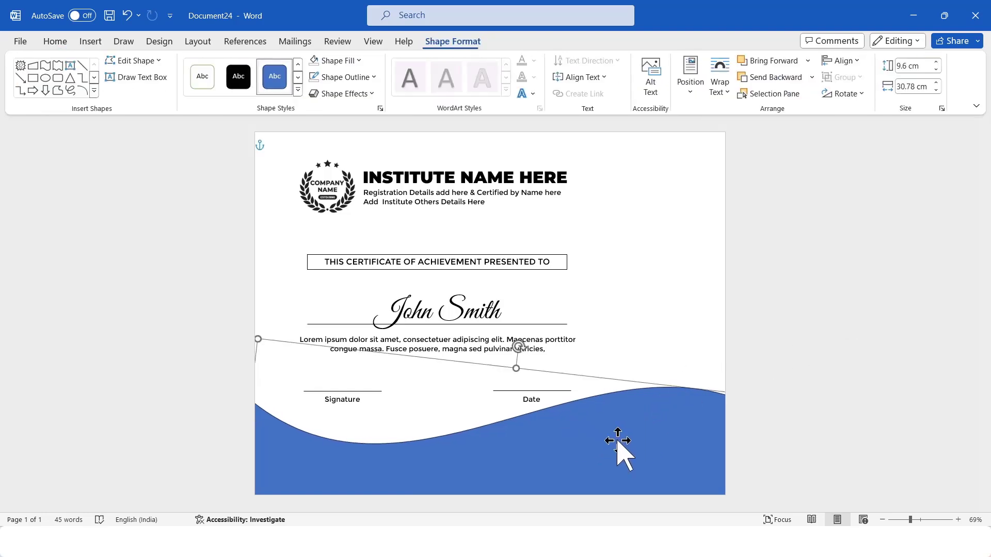
{"action": "left_click", "coordinate": [831, 298]}
Step: Move the presentation heading box, recipient name, name line and description up together, closer to the institute header
{"action": "left_click", "coordinate": [552, 325]}
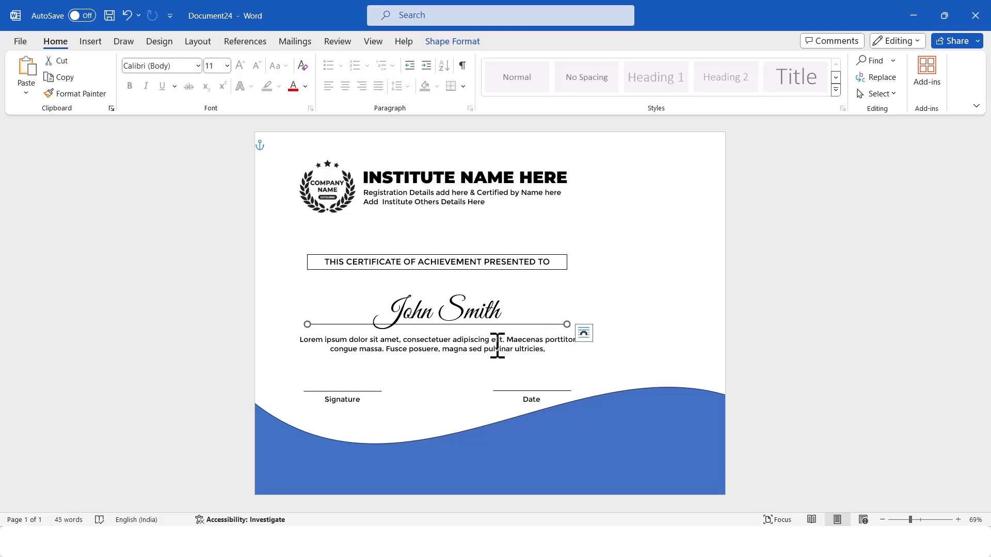
{"action": "left_click", "coordinate": [559, 345], "text": "shift"}
{"action": "left_click", "coordinate": [481, 316], "text": "shift"}
{"action": "left_click", "coordinate": [533, 262], "text": "shift"}
{"action": "key", "text": "Up"}
{"action": "key", "text": "Up"}
{"action": "key", "text": "Up"}
{"action": "key", "text": "Up"}
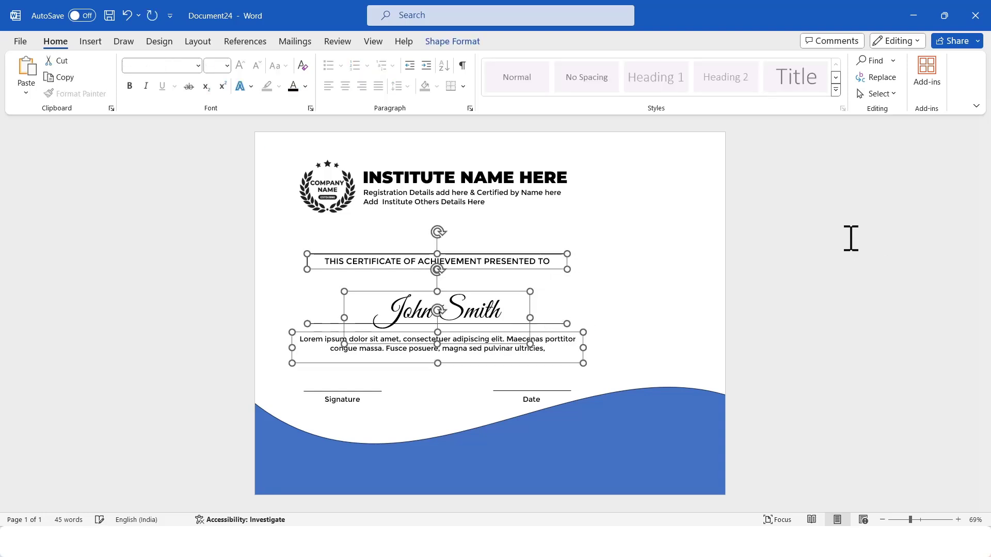
{"action": "key", "text": "Up"}
{"action": "key", "text": "Up"}
{"action": "key", "text": "Up"}
{"action": "key", "text": "Up"}
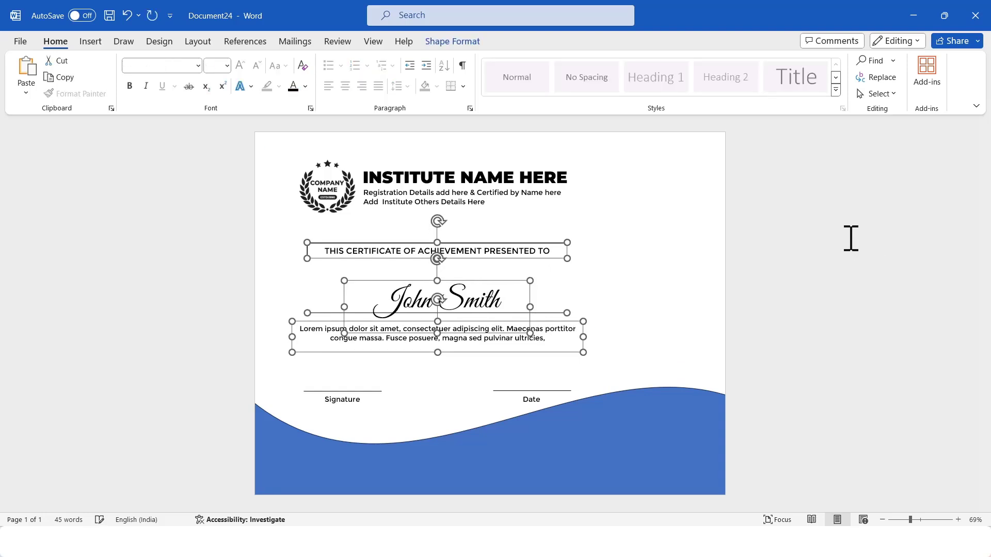
{"action": "left_click", "coordinate": [850, 239]}
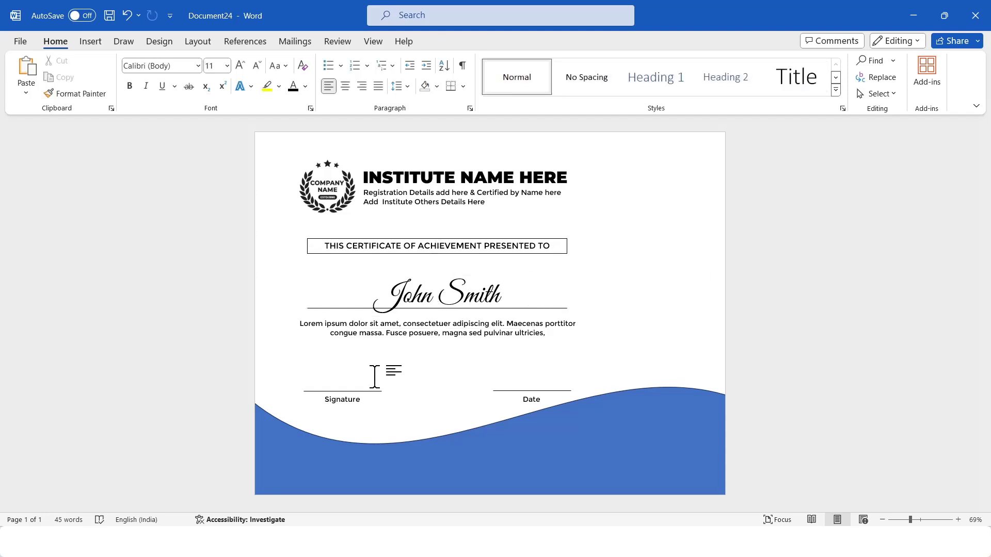
Step: Move the "Signature" and "Date" groups up together, clear of the blue wave
{"action": "left_click", "coordinate": [359, 395]}
{"action": "left_click", "coordinate": [545, 387], "text": "shift"}
{"action": "key", "text": "Up"}
{"action": "key", "text": "Up"}
{"action": "key", "text": "Up"}
{"action": "key", "text": "Up"}
{"action": "key", "text": "Up"}
{"action": "key", "text": "Up"}
{"action": "key", "text": "Up"}
{"action": "key", "text": "Up"}
{"action": "key", "text": "Up"}
{"action": "key", "text": "Up"}
{"action": "key", "text": "Up"}
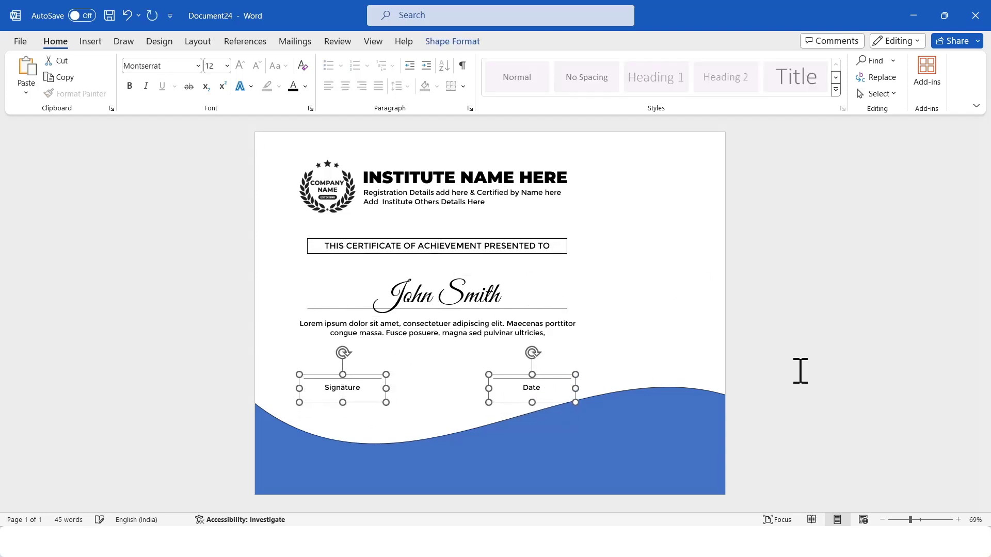
{"action": "left_click", "coordinate": [875, 382]}
Step: Rotate the blue wave slightly further clockwise at the bottom of the page
{"action": "left_click", "coordinate": [517, 361]}
{"action": "left_click_drag", "start_coordinate": [518, 356], "coordinate": [523, 347]}
{"action": "left_click", "coordinate": [847, 341]}
Step: Fill the wave with the standard green color and remove its outline
{"action": "left_click", "coordinate": [609, 443]}
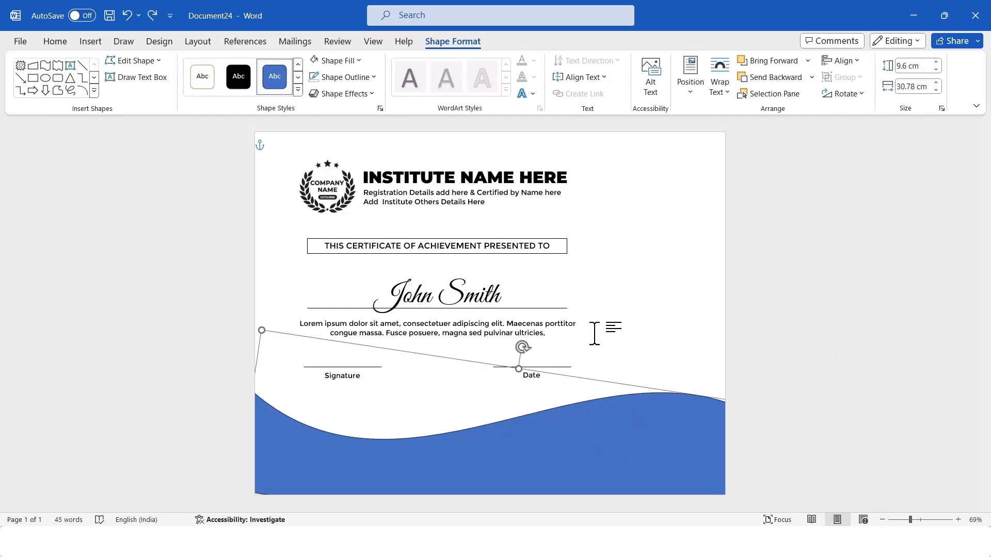
{"action": "left_click", "coordinate": [358, 60]}
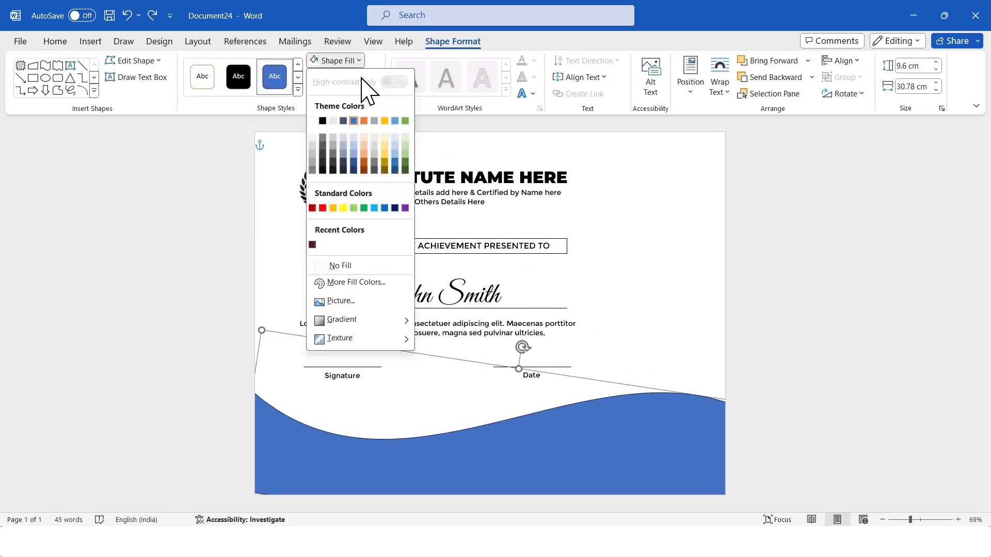
{"action": "left_click", "coordinate": [364, 208]}
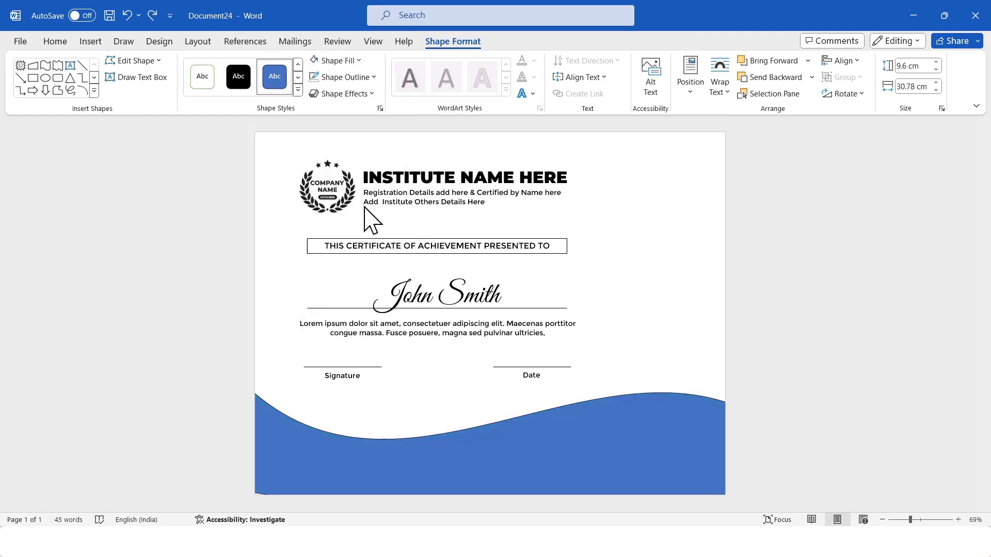
{"action": "left_click", "coordinate": [345, 77]}
{"action": "left_click", "coordinate": [351, 284]}
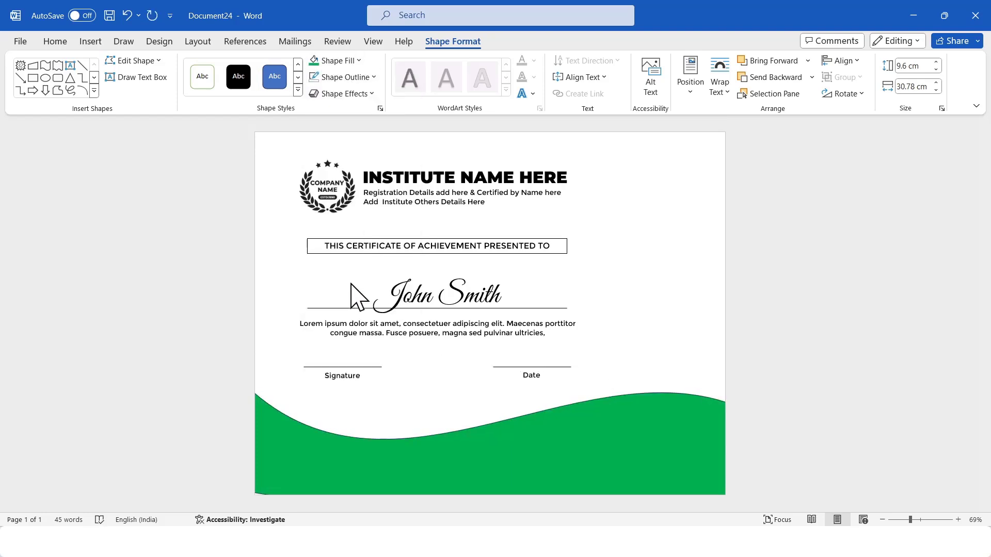
Step: Apply a dark-variation linear gradient to the green wave, deepening from top to bottom
{"action": "left_click", "coordinate": [340, 61]}
{"action": "mouse_move", "coordinate": [393, 324]}
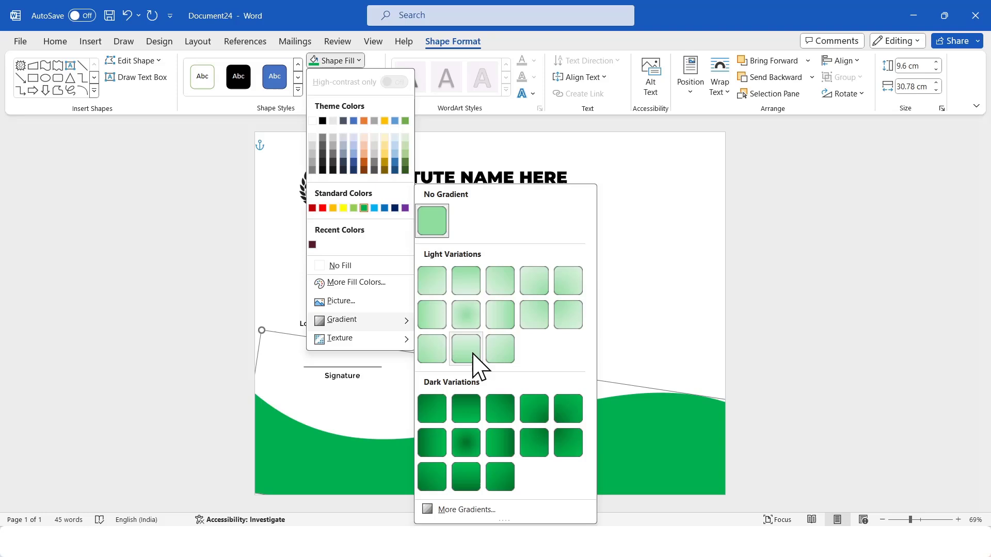
{"action": "left_click", "coordinate": [461, 477]}
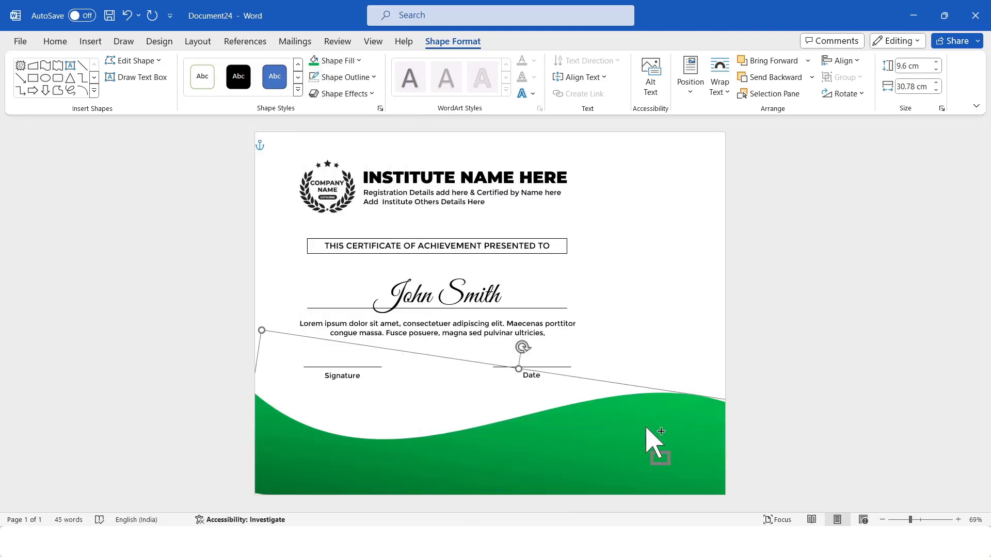
Step: Duplicate the green wave, fill the copy white, and place it slightly below the original's top edge to leave a green band
{"action": "left_click_drag", "start_coordinate": [640, 441], "coordinate": [619, 296]}
{"action": "left_click", "coordinate": [335, 61]}
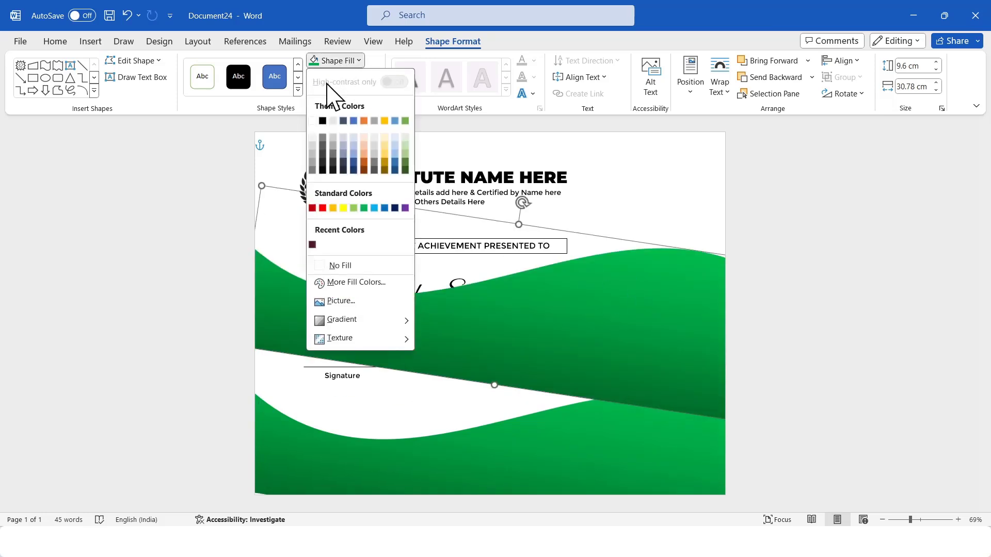
{"action": "left_click", "coordinate": [313, 120]}
{"action": "left_click_drag", "start_coordinate": [565, 304], "coordinate": [559, 455]}
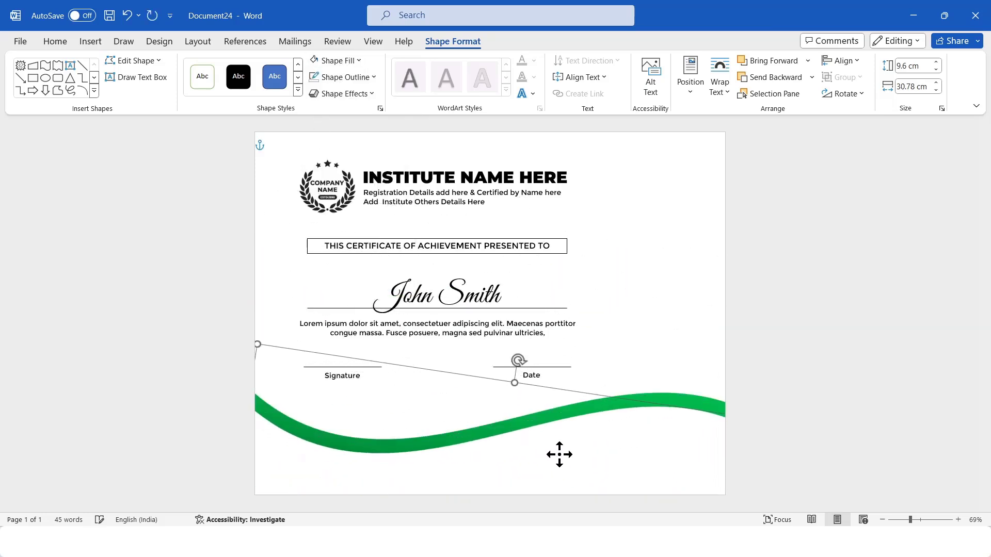
Step: Rotate the white wave slightly counterclockwise so the green band tapers toward the page's right edge
{"action": "left_click", "coordinate": [526, 376]}
{"action": "left_click", "coordinate": [564, 409]}
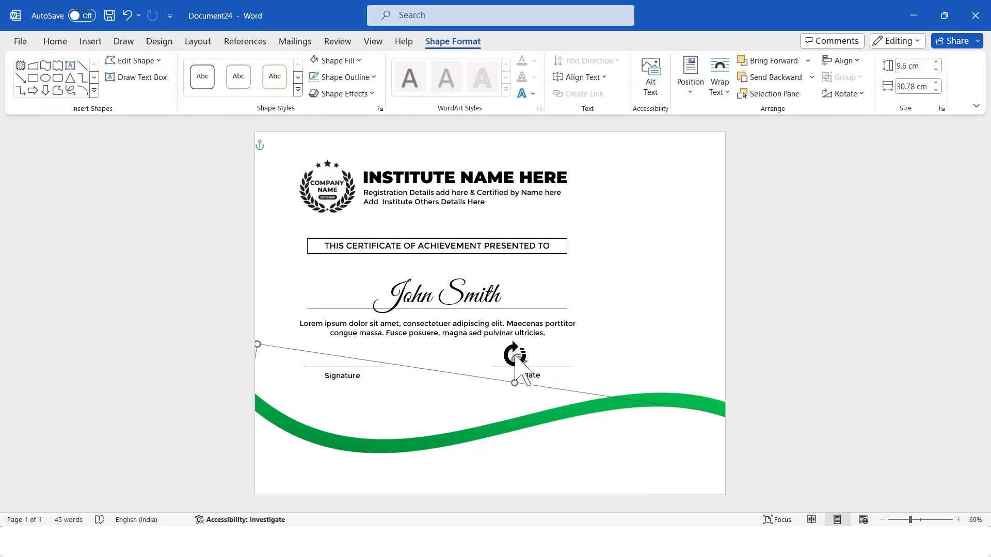
{"action": "left_click_drag", "start_coordinate": [517, 363], "coordinate": [510, 357]}
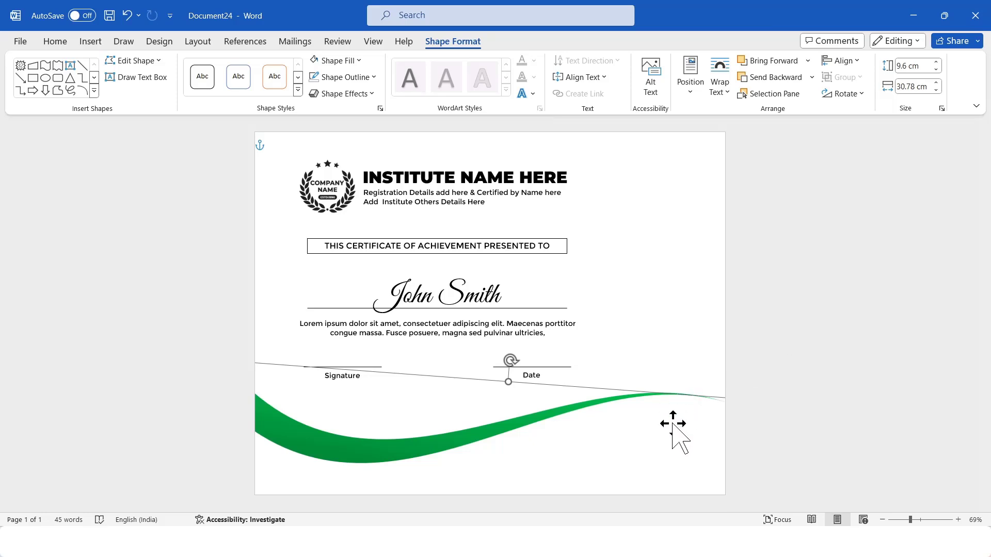
Step: Duplicate the white wave and fill the copy with the orange theme color
{"action": "left_click", "coordinate": [785, 370]}
{"action": "left_click", "coordinate": [645, 433]}
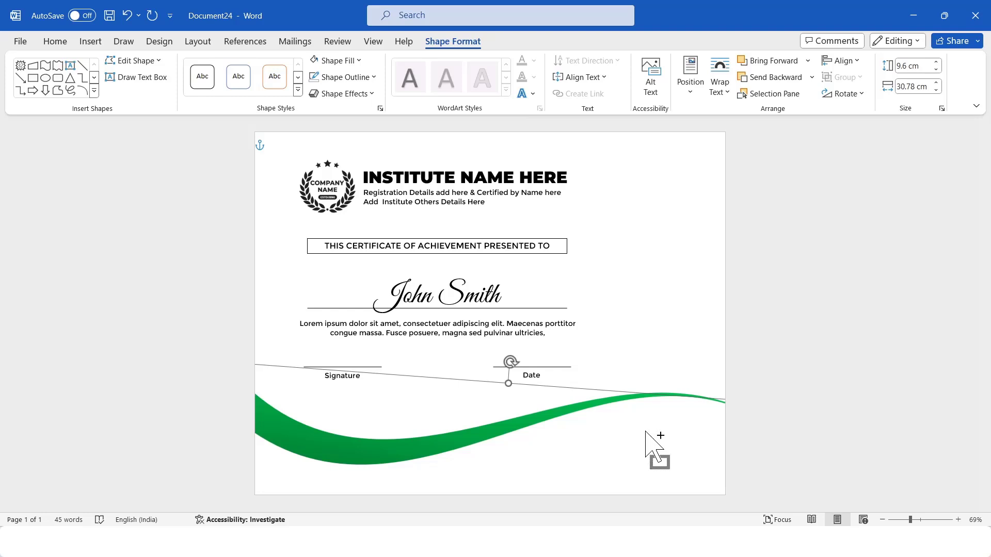
{"action": "left_click_drag", "start_coordinate": [645, 433], "coordinate": [642, 305]}
{"action": "left_click", "coordinate": [358, 60]}
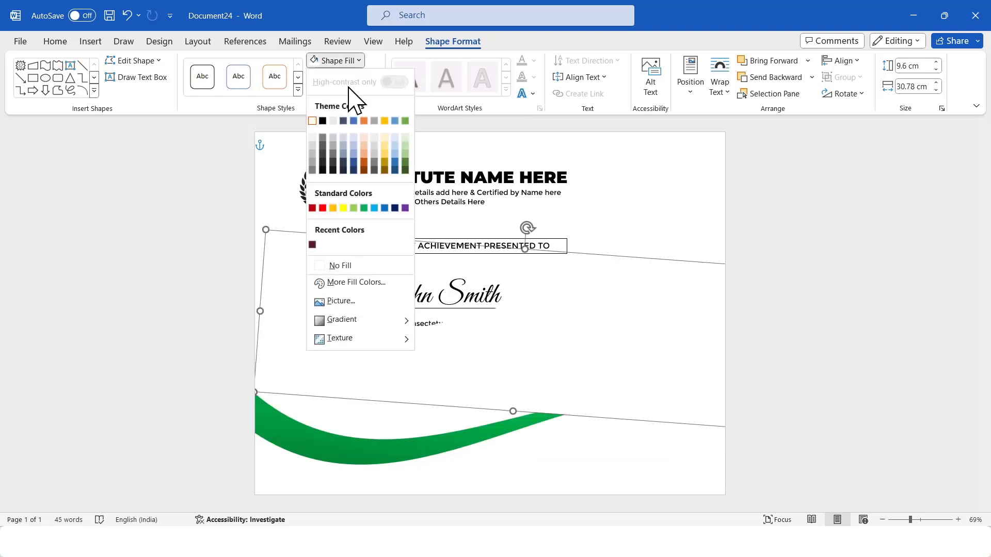
{"action": "left_click", "coordinate": [373, 133]}
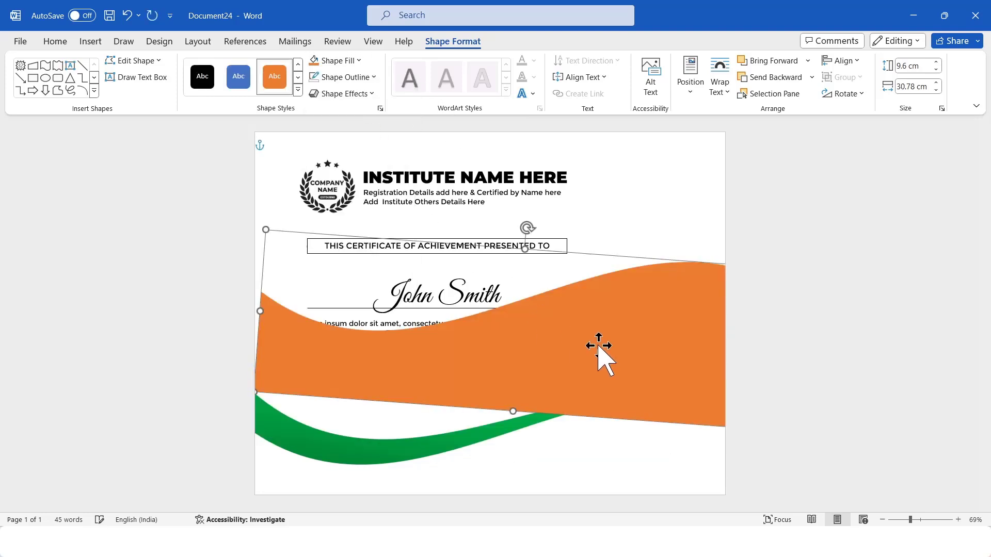
Step: Place the orange wave at the page bottom below the green band and rotate it counterclockwise to level, leaving a white band between
{"action": "mouse_move", "coordinate": [597, 347]}
{"action": "left_mouse_down"}
{"action": "mouse_move", "coordinate": [599, 463]}
{"action": "mouse_move", "coordinate": [588, 488]}
{"action": "left_mouse_up"}
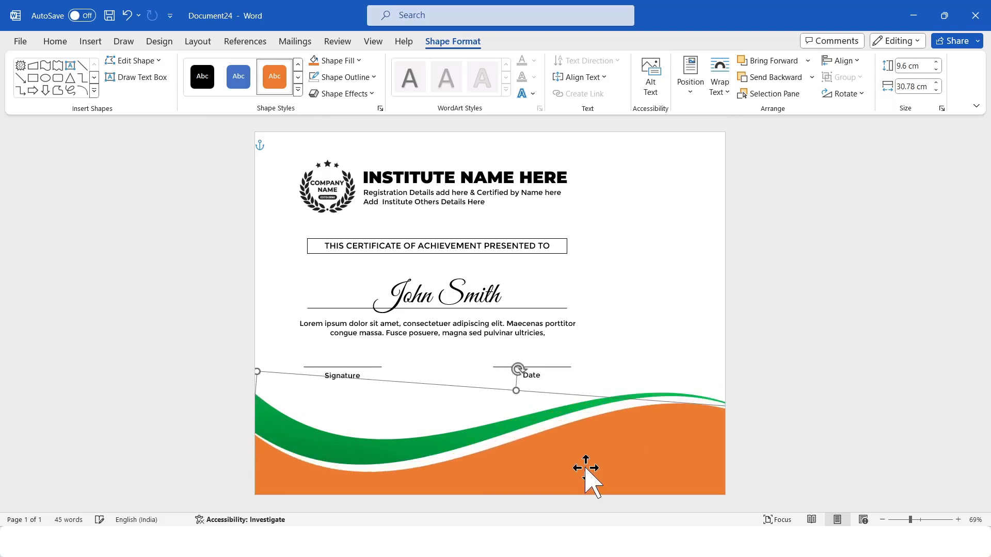
{"action": "left_click_drag", "start_coordinate": [518, 369], "coordinate": [511, 368]}
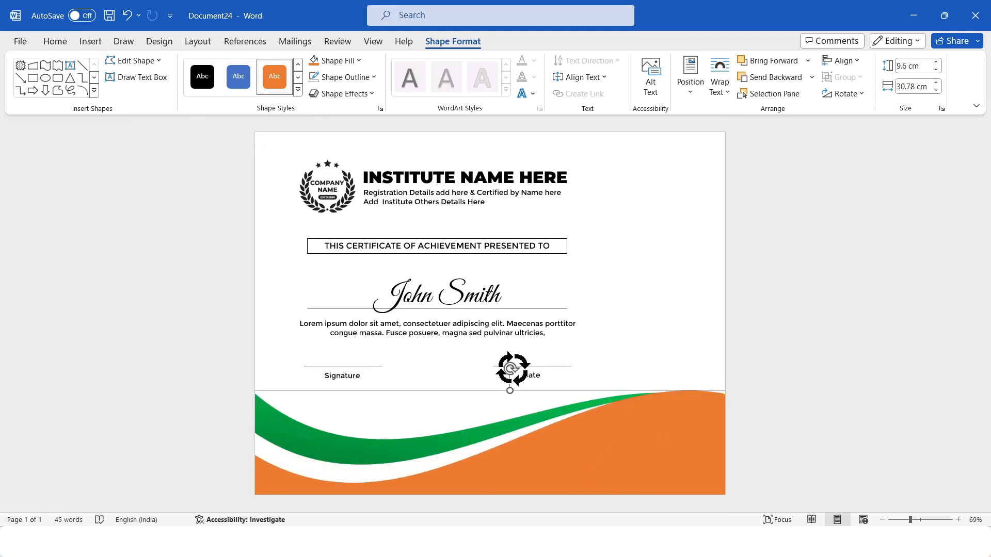
{"action": "left_click_drag", "start_coordinate": [663, 442], "coordinate": [664, 448]}
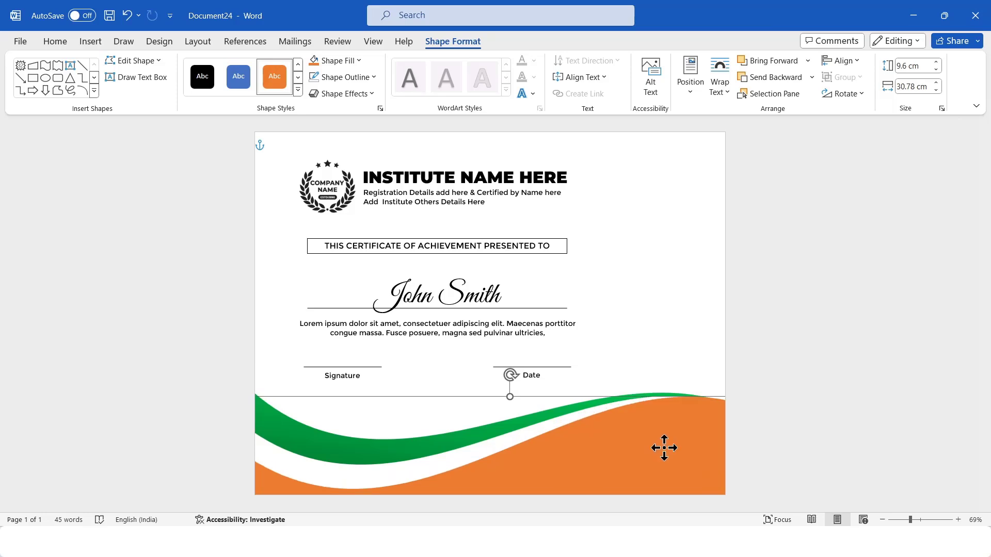
Step: Group the green, white and orange waves and move the group slightly up
{"action": "left_click", "coordinate": [853, 424]}
{"action": "left_click", "coordinate": [491, 456]}
{"action": "left_click", "coordinate": [459, 439], "text": "shift"}
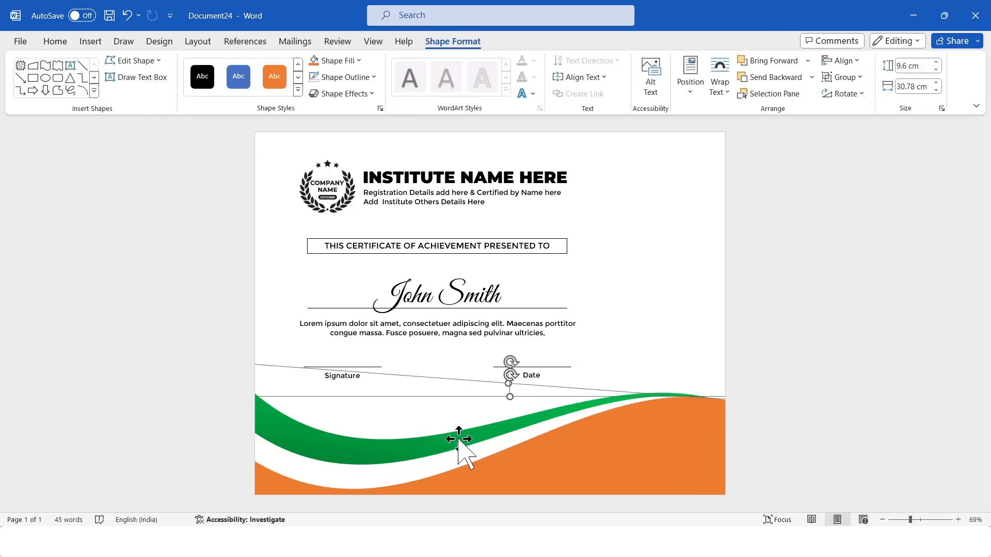
{"action": "left_click", "coordinate": [455, 437], "text": "shift"}
{"action": "right_click", "coordinate": [456, 436]}
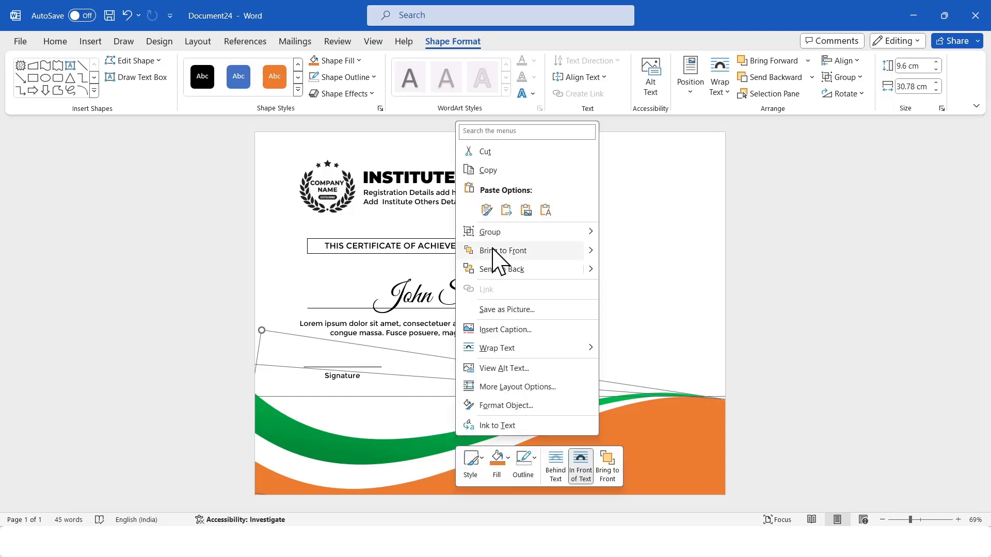
{"action": "mouse_move", "coordinate": [524, 233]}
{"action": "left_click", "coordinate": [633, 233]}
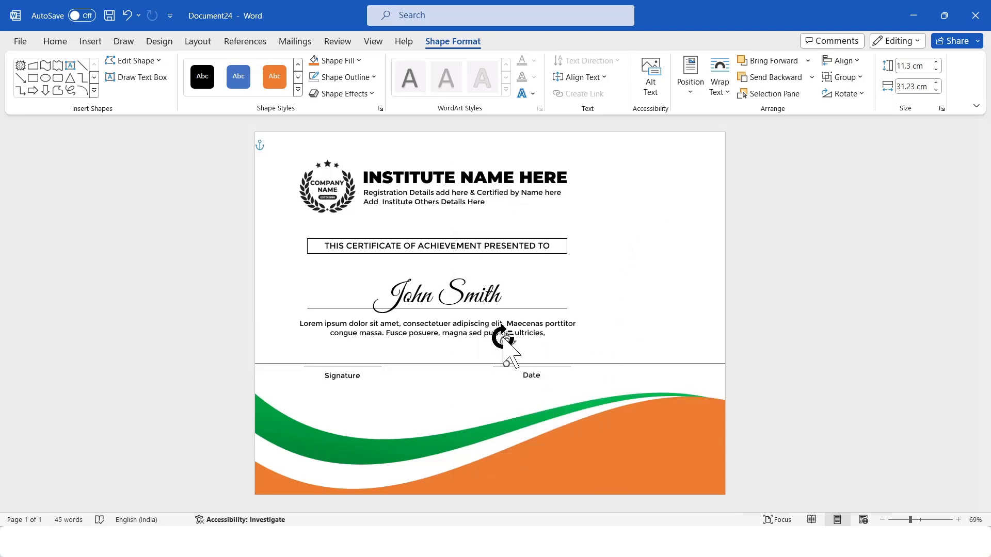
{"action": "left_click_drag", "start_coordinate": [576, 457], "coordinate": [575, 447]}
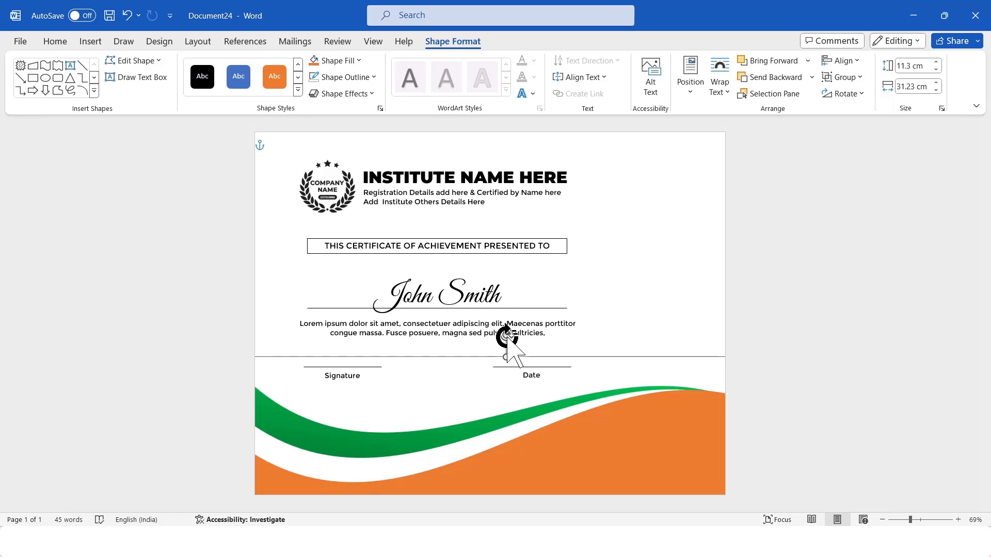
Step: Apply a dark-variation linear gradient to the orange wave, deepening from top to bottom
{"action": "left_click", "coordinate": [653, 428]}
{"action": "left_click", "coordinate": [338, 61]}
{"action": "mouse_move", "coordinate": [384, 319]}
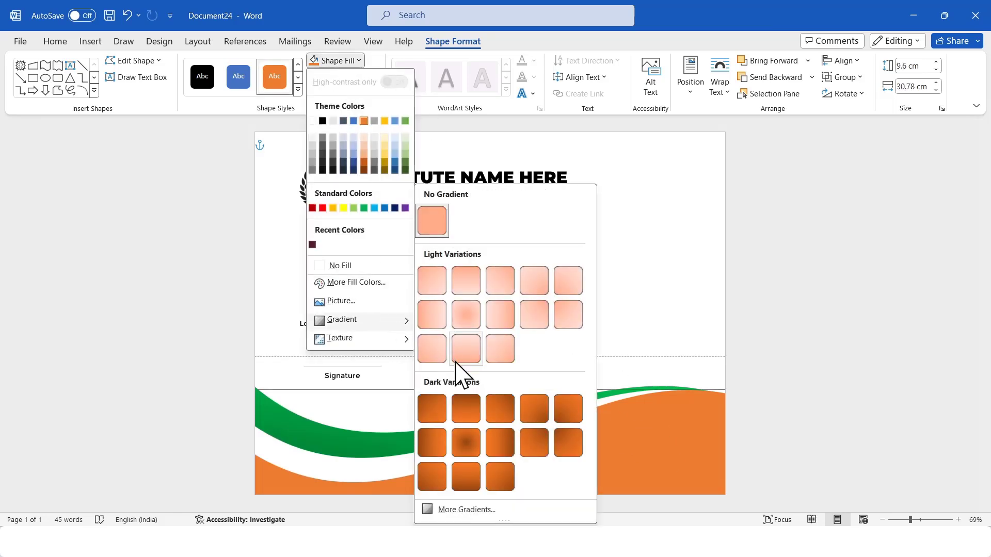
{"action": "left_click", "coordinate": [467, 478]}
{"action": "key", "text": "Escape"}
Step: Rotate the bottom wave group slightly clockwise so its left end rises
{"action": "left_click", "coordinate": [629, 426]}
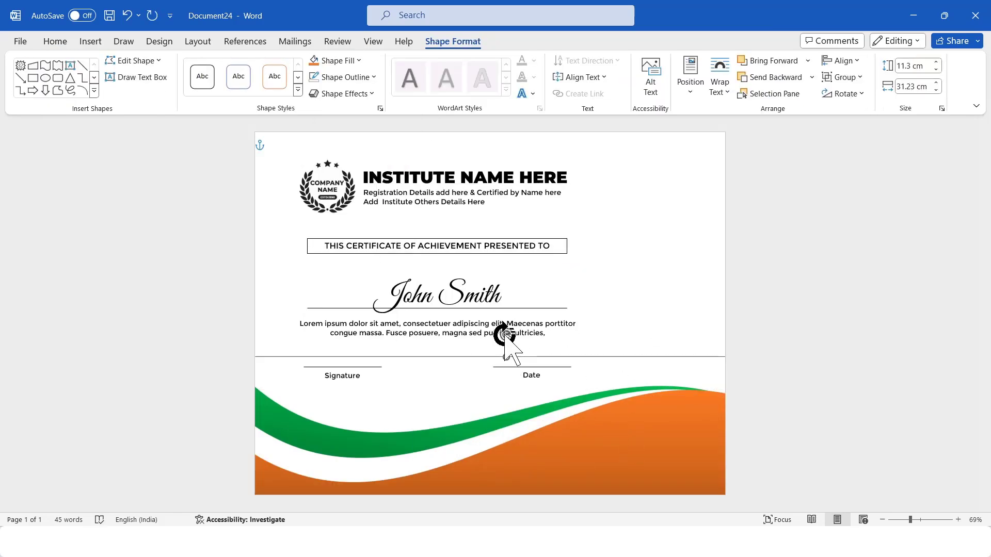
{"action": "left_click_drag", "start_coordinate": [509, 336], "coordinate": [512, 335]}
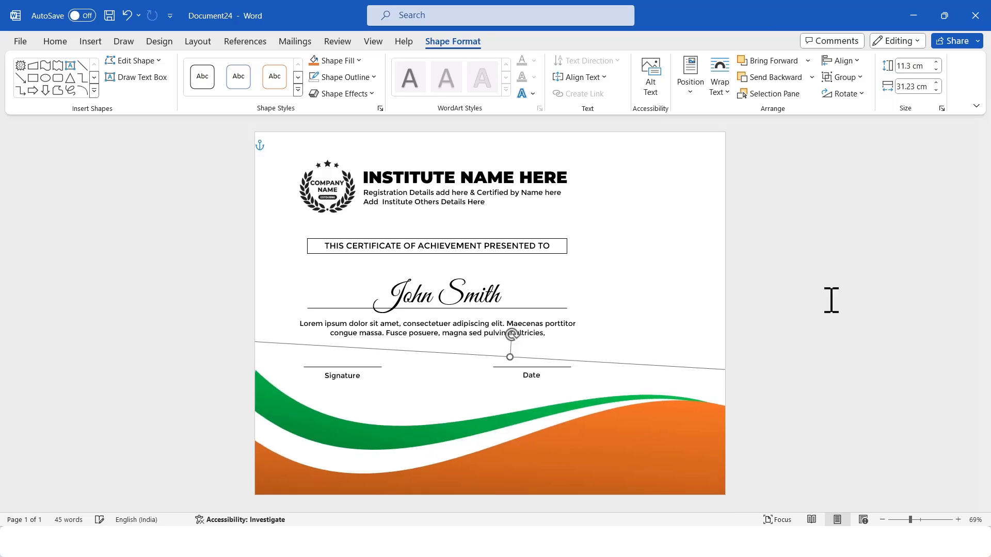
{"action": "left_click", "coordinate": [650, 353]}
Step: Duplicate the wave group, turn the copy about a quarter turn counterclockwise, and place it along the page's right edge
{"action": "left_click", "coordinate": [603, 442]}
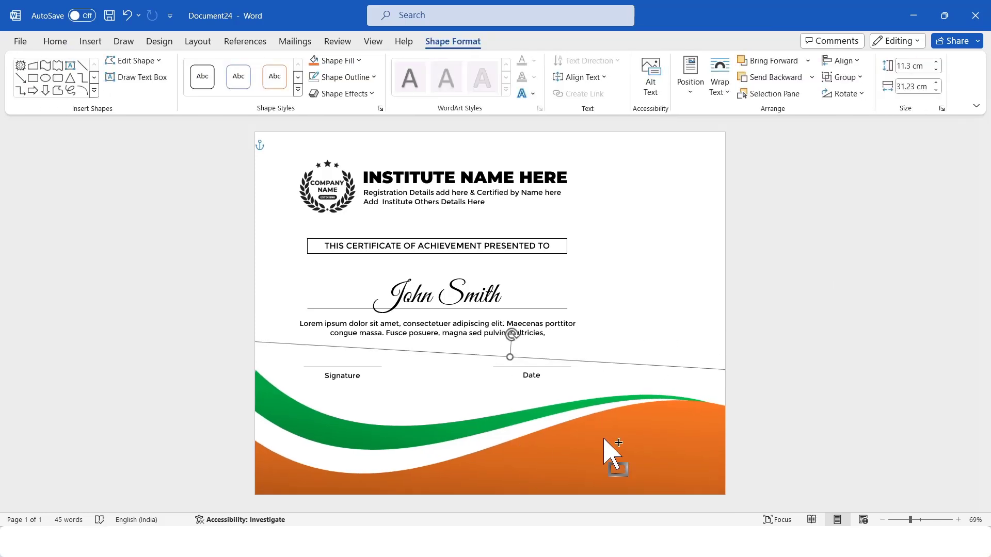
{"action": "left_click_drag", "start_coordinate": [605, 447], "coordinate": [631, 298]}
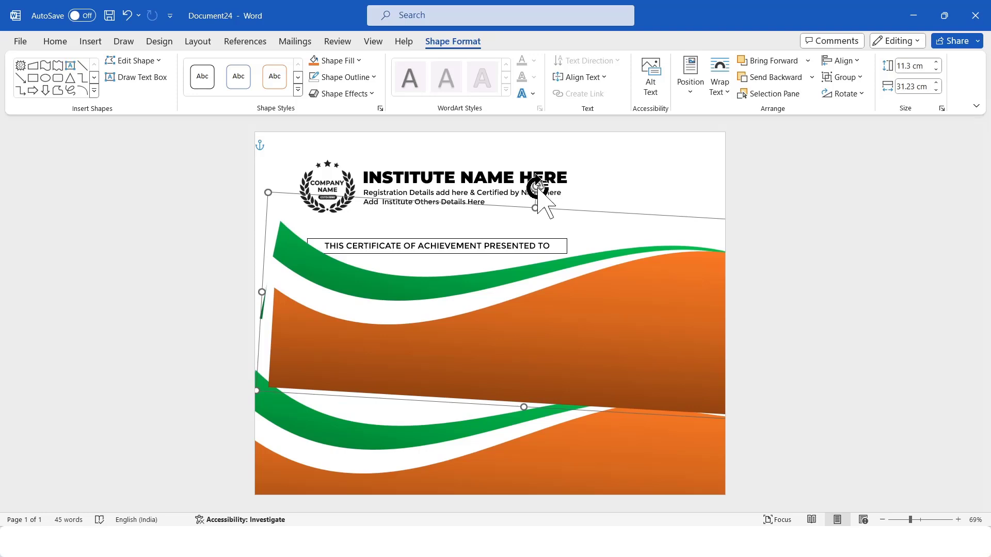
{"action": "left_click_drag", "start_coordinate": [535, 184], "coordinate": [346, 328]}
{"action": "left_click_drag", "start_coordinate": [542, 281], "coordinate": [682, 229]}
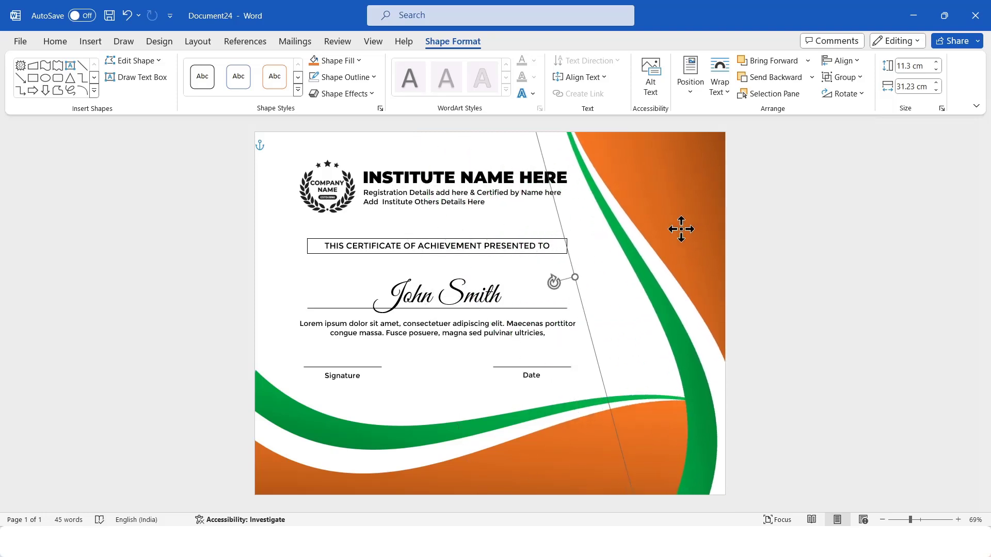
Step: Send the side wave group to the back, behind the bottom waves
{"action": "right_click", "coordinate": [664, 212]}
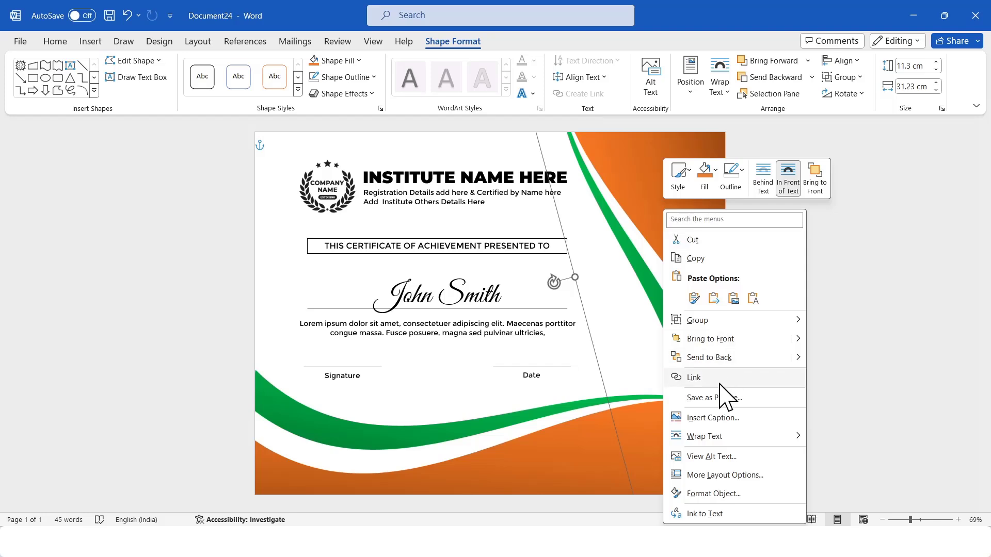
{"action": "left_click", "coordinate": [712, 369]}
{"action": "left_click", "coordinate": [813, 281]}
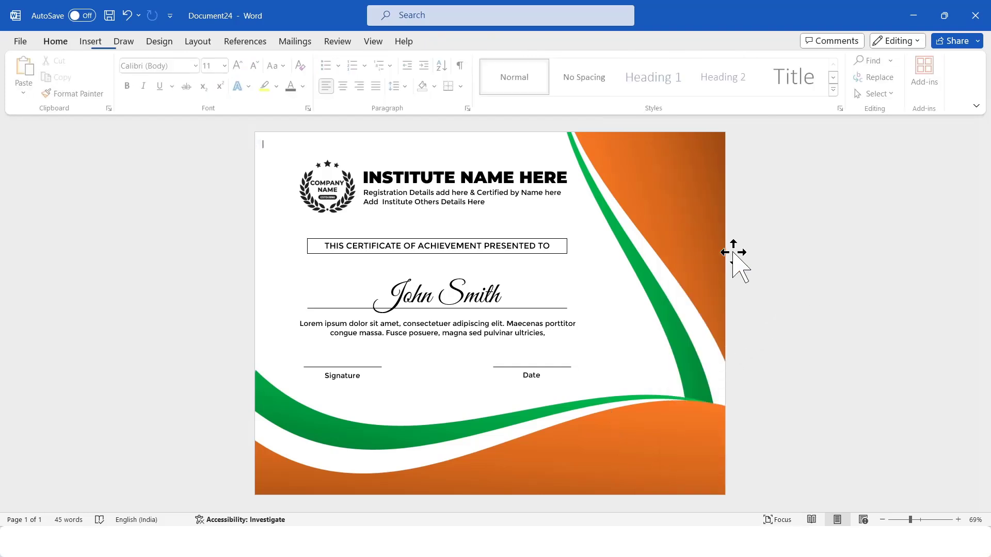
Step: Rotate the side wave group slightly clockwise so it runs more upright along the page's right edge
{"action": "left_click", "coordinate": [666, 204]}
{"action": "mouse_move", "coordinate": [553, 284]}
{"action": "left_mouse_down"}
{"action": "mouse_move", "coordinate": [547, 265]}
{"action": "mouse_move", "coordinate": [560, 271]}
{"action": "left_mouse_up"}
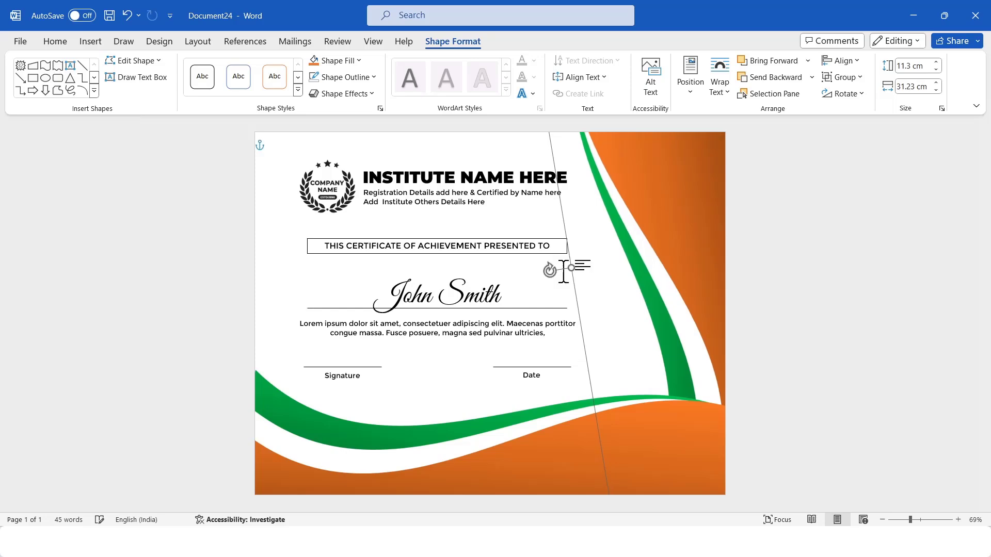
{"action": "left_click", "coordinate": [823, 243]}
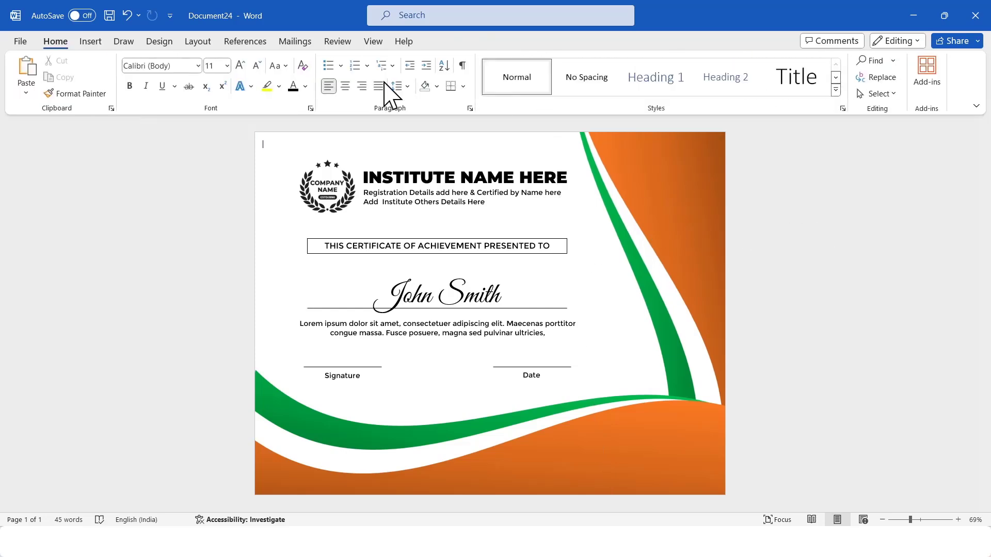
Step: Draw a 32-point star about 5.35 cm across over the side wave, right of the presentation line
{"action": "left_click", "coordinate": [90, 41]}
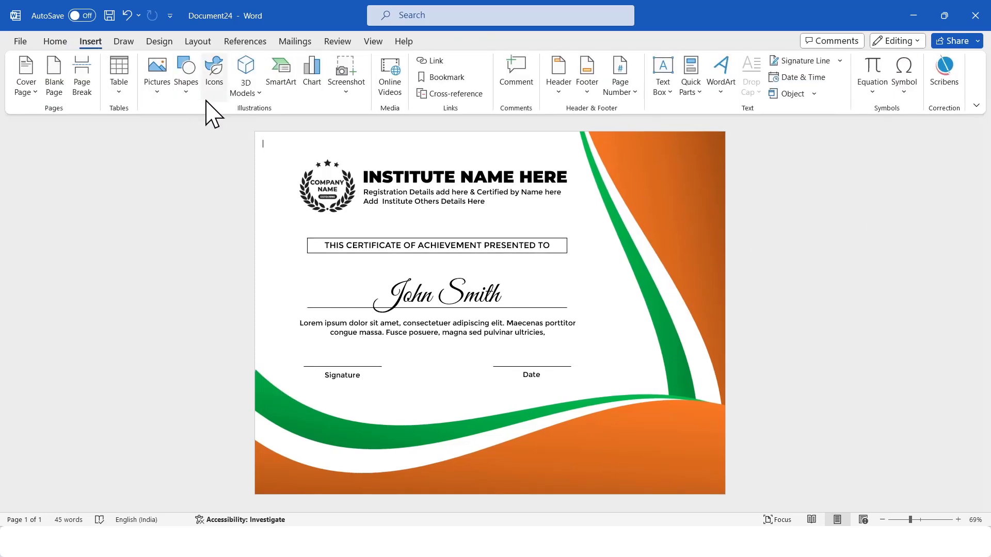
{"action": "left_click", "coordinate": [186, 74]}
{"action": "scroll", "coordinate": [310, 467], "scroll_direction": "down", "scroll_amount": 3}
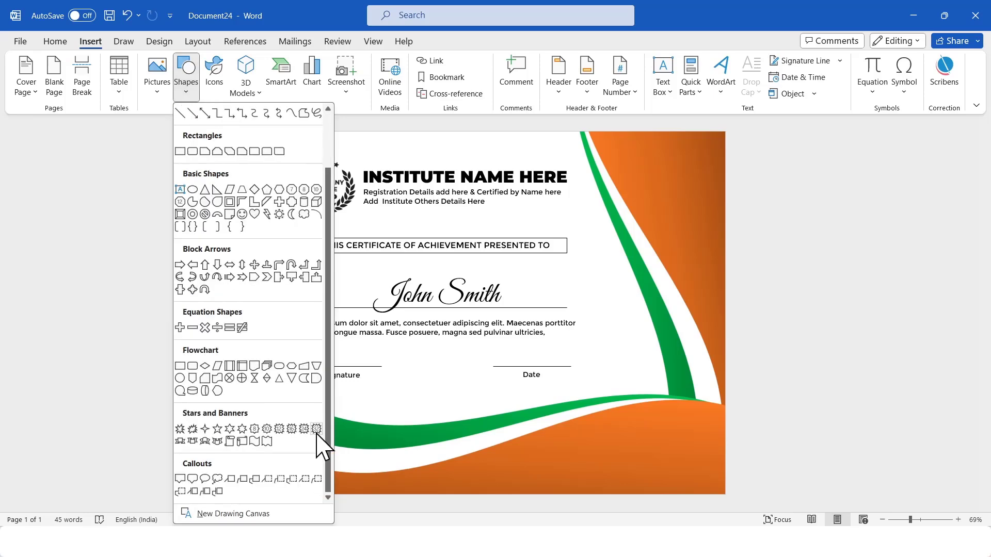
{"action": "left_click", "coordinate": [317, 430]}
{"action": "left_click_drag", "start_coordinate": [606, 211], "coordinate": [700, 303]}
{"action": "left_click_drag", "start_coordinate": [652, 217], "coordinate": [651, 213]}
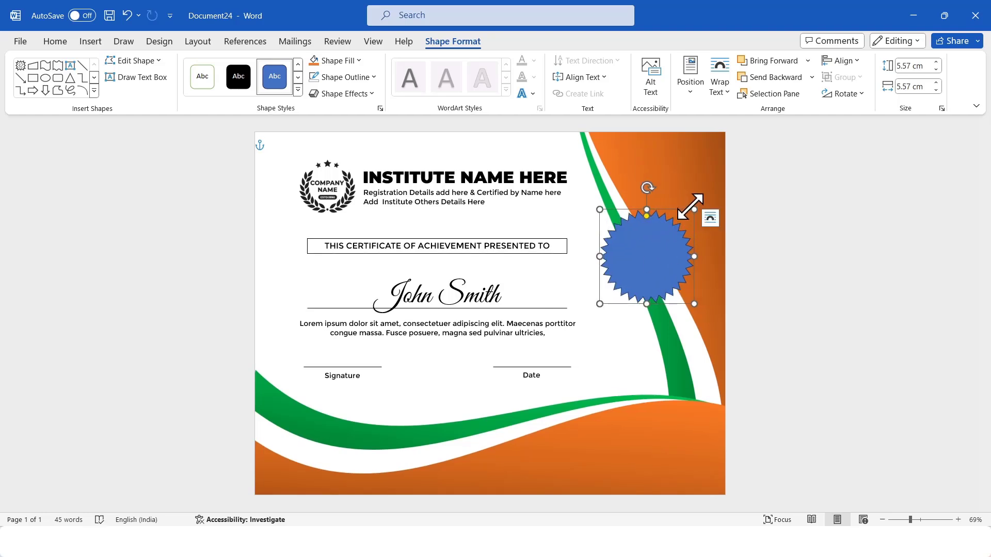
{"action": "left_click_drag", "start_coordinate": [691, 208], "coordinate": [686, 213]}
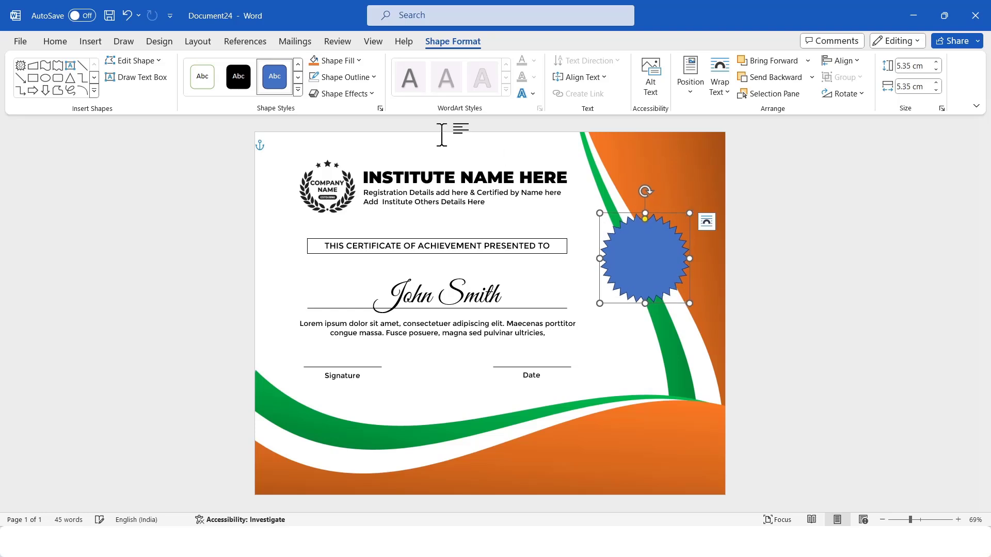
Step: Fill the star with the orange theme color and remove its outline
{"action": "left_click", "coordinate": [335, 61]}
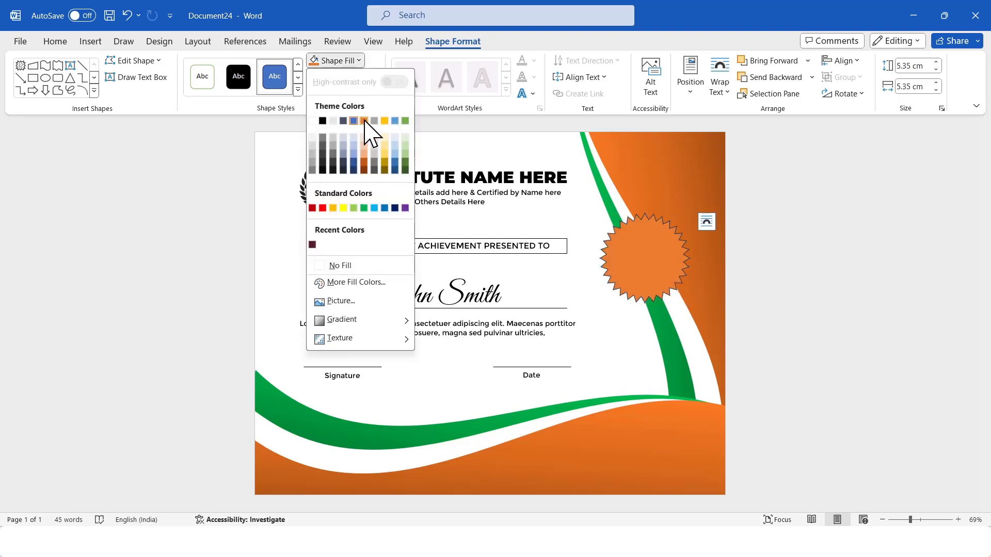
{"action": "left_click", "coordinate": [364, 120]}
{"action": "left_click", "coordinate": [344, 77]}
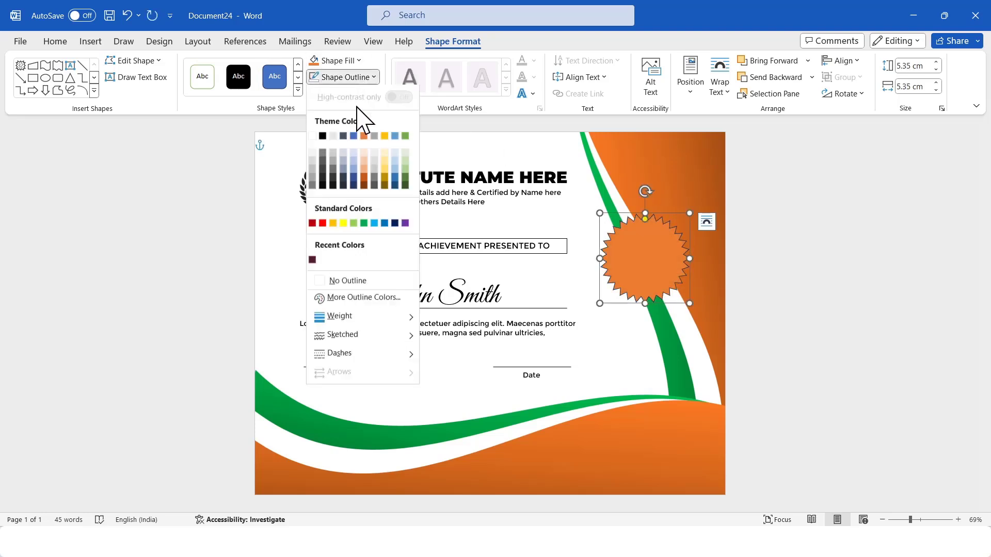
{"action": "left_click", "coordinate": [348, 283]}
Step: Apply the second beveled preset effect to the star and make its points slightly shallower
{"action": "left_click", "coordinate": [343, 94]}
{"action": "mouse_move", "coordinate": [350, 126]}
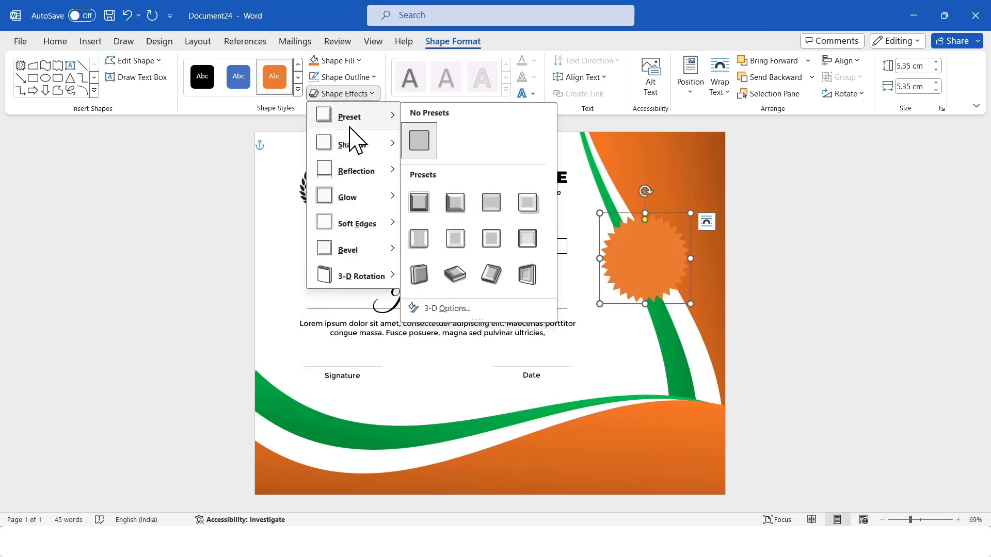
{"action": "left_click", "coordinate": [459, 215]}
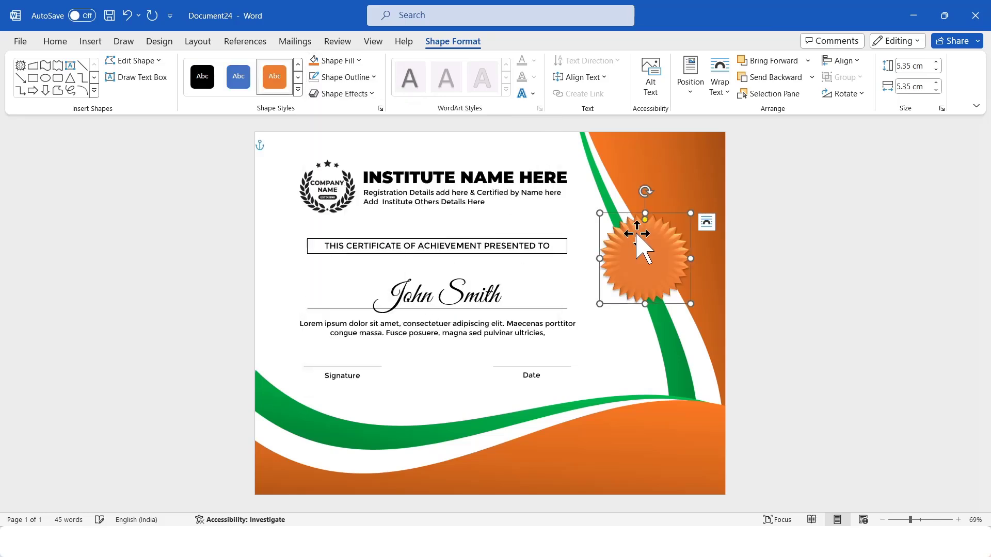
{"action": "left_click_drag", "start_coordinate": [644, 220], "coordinate": [645, 218]}
{"action": "left_click", "coordinate": [759, 272]}
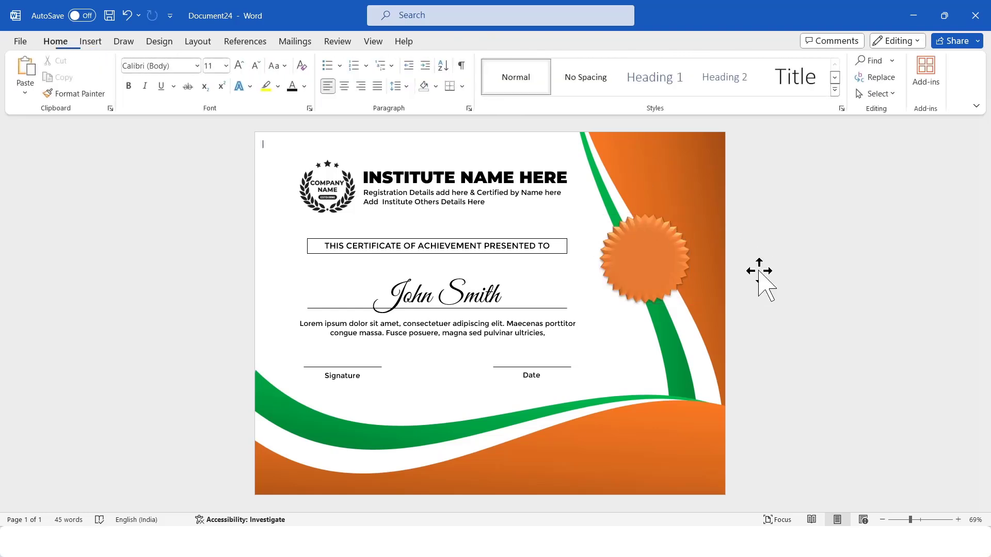
Step: Draw a circle about 4.07 cm across, centered on the orange star seal
{"action": "left_click", "coordinate": [659, 255]}
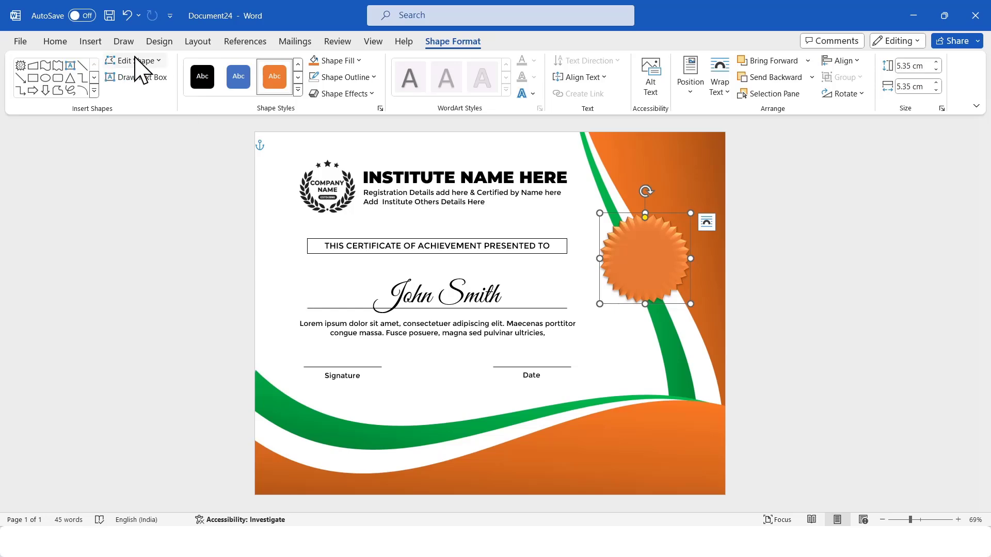
{"action": "left_click", "coordinate": [87, 42]}
{"action": "left_click", "coordinate": [192, 97]}
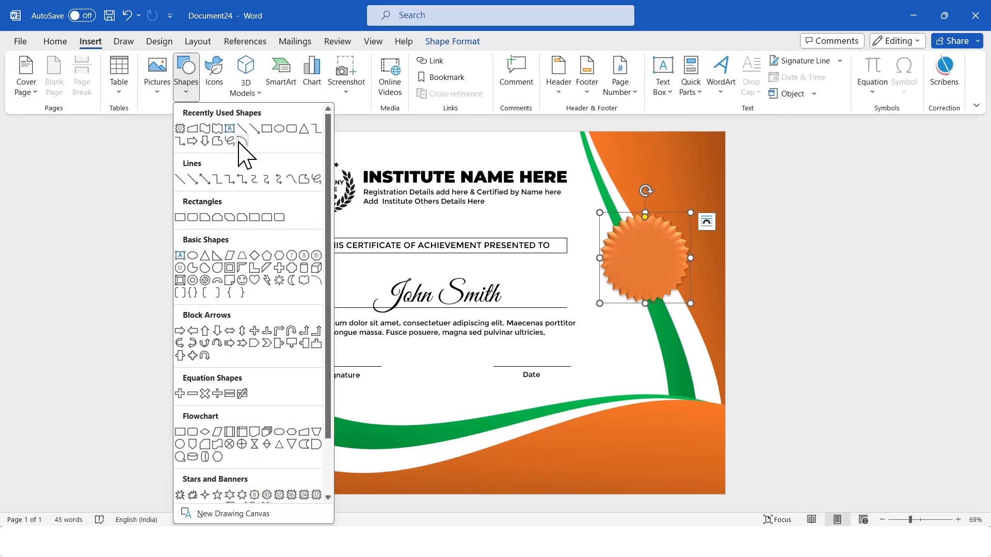
{"action": "left_click", "coordinate": [203, 258]}
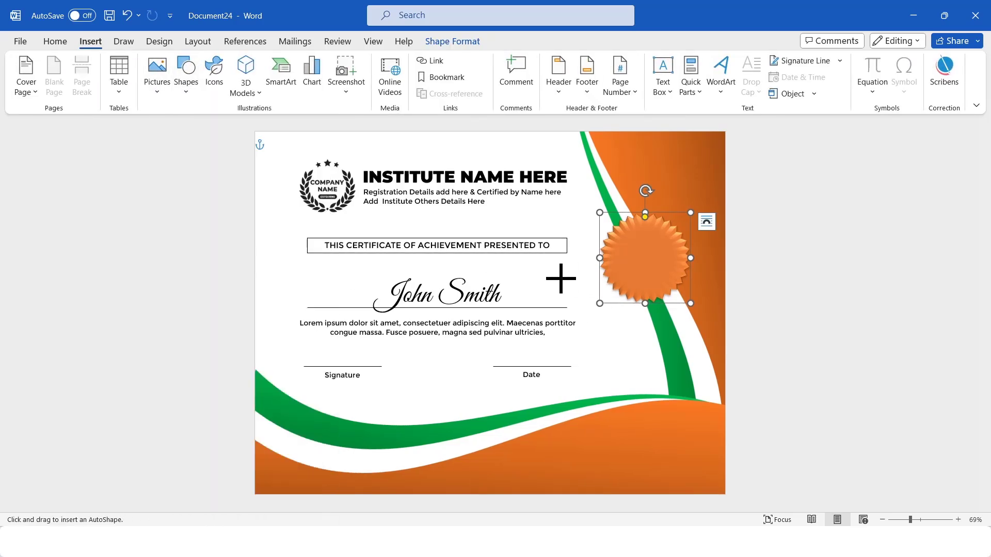
{"action": "mouse_move", "coordinate": [514, 290]}
{"action": "left_mouse_down"}
{"action": "mouse_move", "coordinate": [580, 356]}
{"action": "mouse_move", "coordinate": [641, 253]}
{"action": "mouse_move", "coordinate": [654, 259]}
{"action": "left_mouse_up"}
Step: Fill the seal's inner circle with white and remove its outline
{"action": "left_click", "coordinate": [336, 60]}
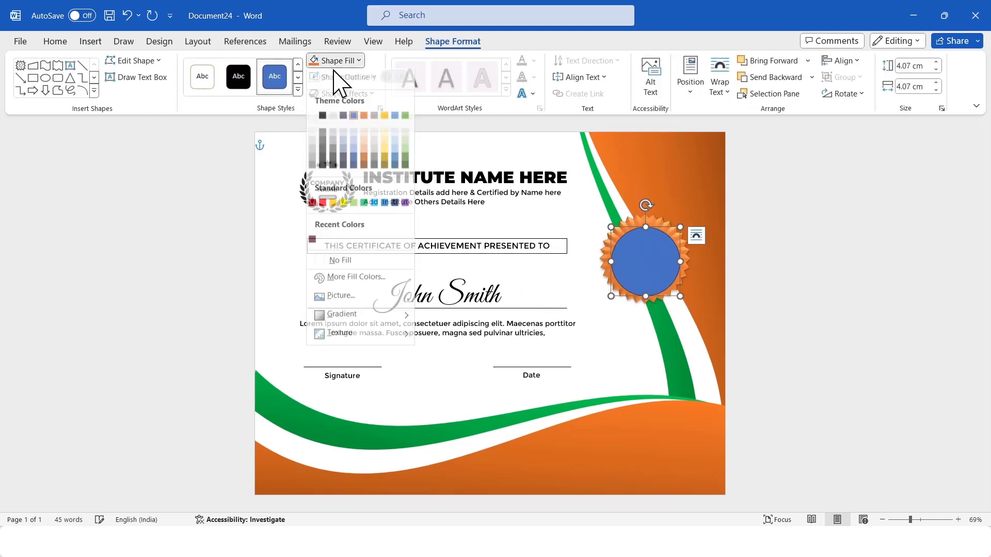
{"action": "left_click", "coordinate": [313, 121]}
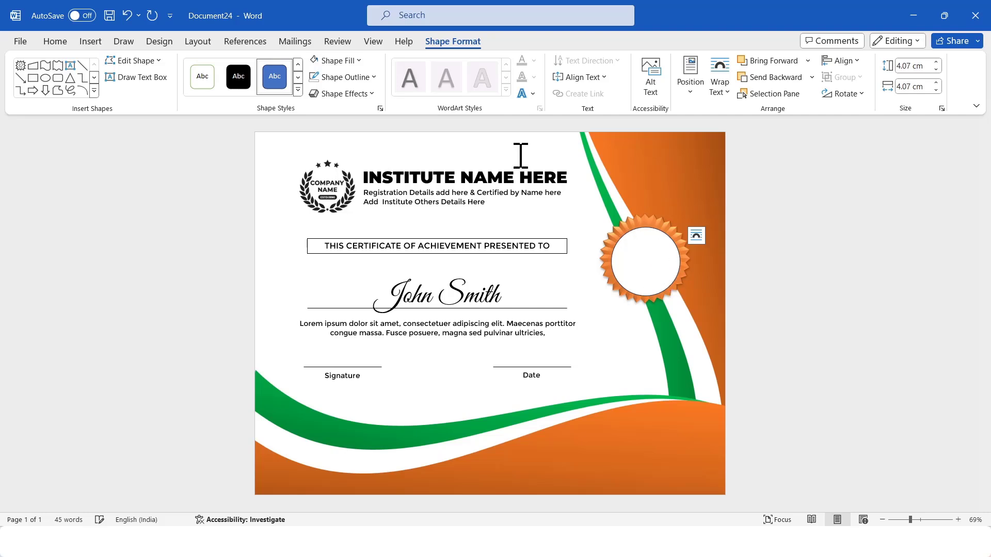
{"action": "left_click", "coordinate": [345, 77]}
{"action": "left_click", "coordinate": [348, 282]}
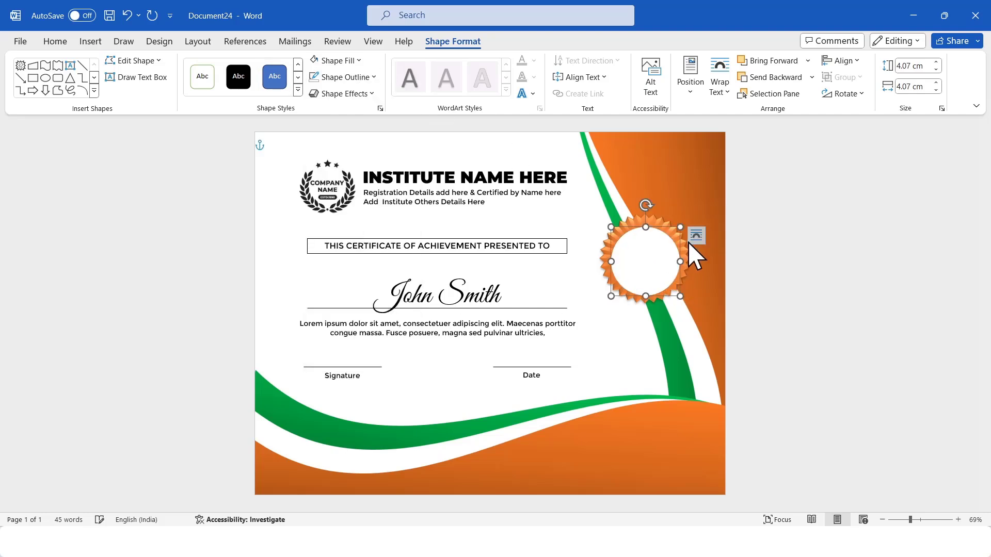
Step: Enlarge the seal's white circle to about 4.31 cm across, centered on the star, and apply the first preset effect to it
{"action": "left_click_drag", "start_coordinate": [681, 228], "coordinate": [684, 222]}
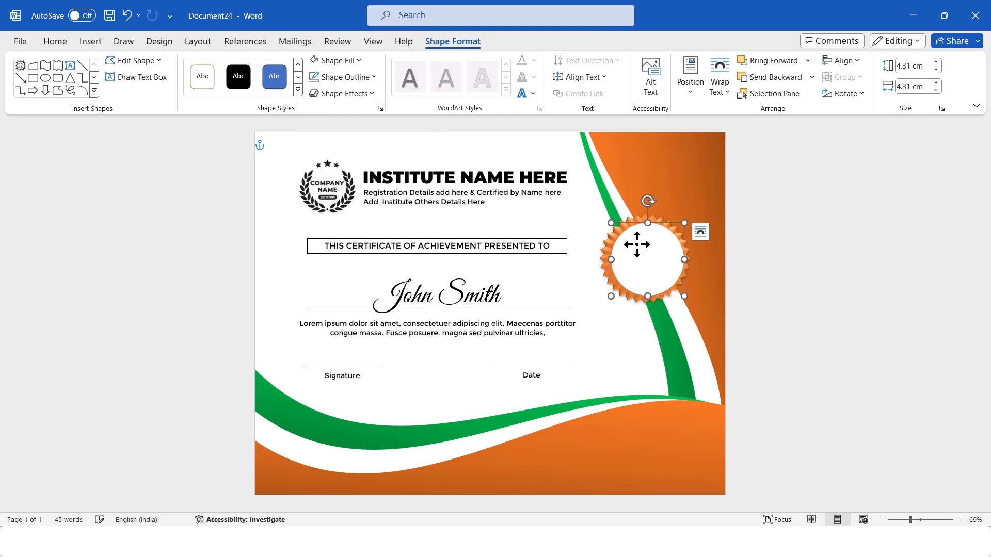
{"action": "left_click_drag", "start_coordinate": [637, 244], "coordinate": [636, 243]}
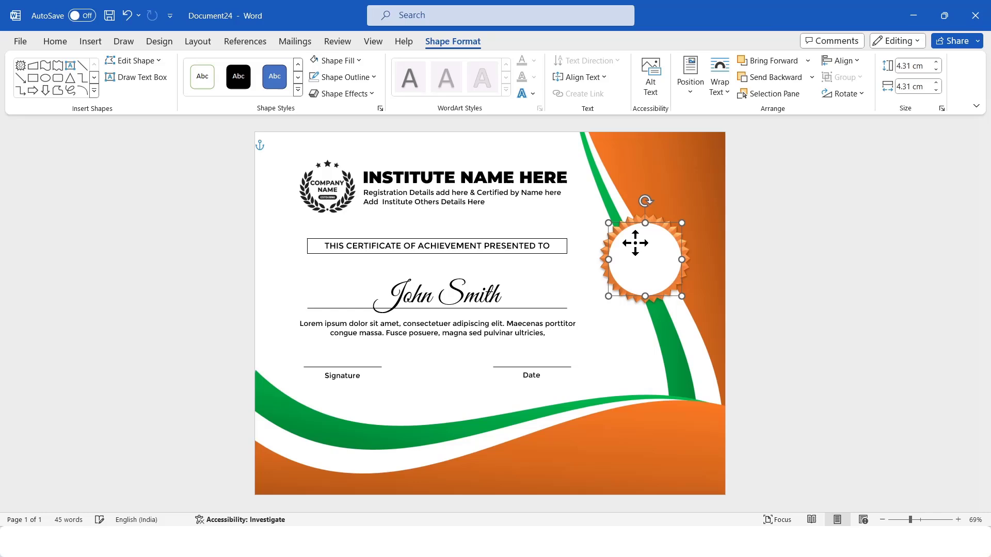
{"action": "left_click", "coordinate": [345, 93]}
{"action": "mouse_move", "coordinate": [356, 116]}
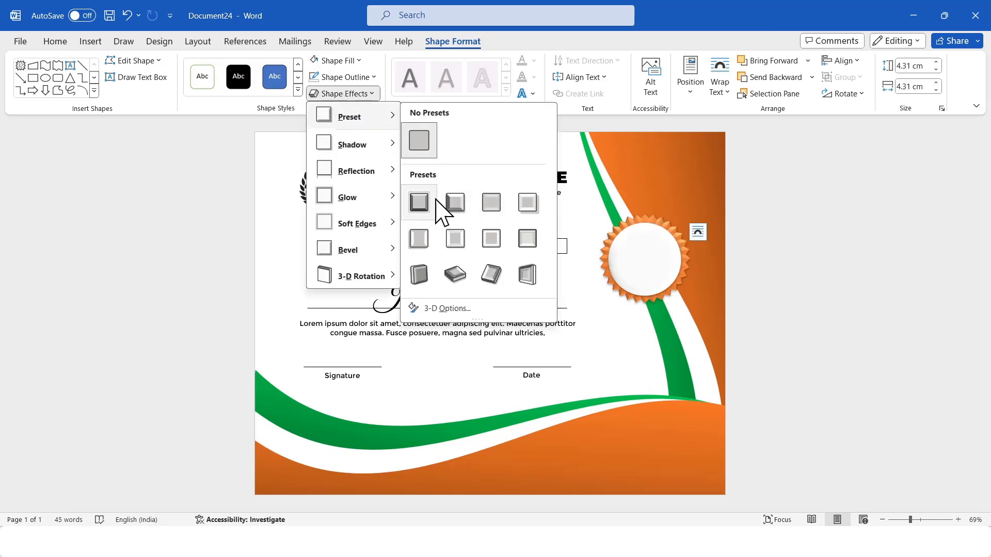
{"action": "left_click", "coordinate": [419, 202]}
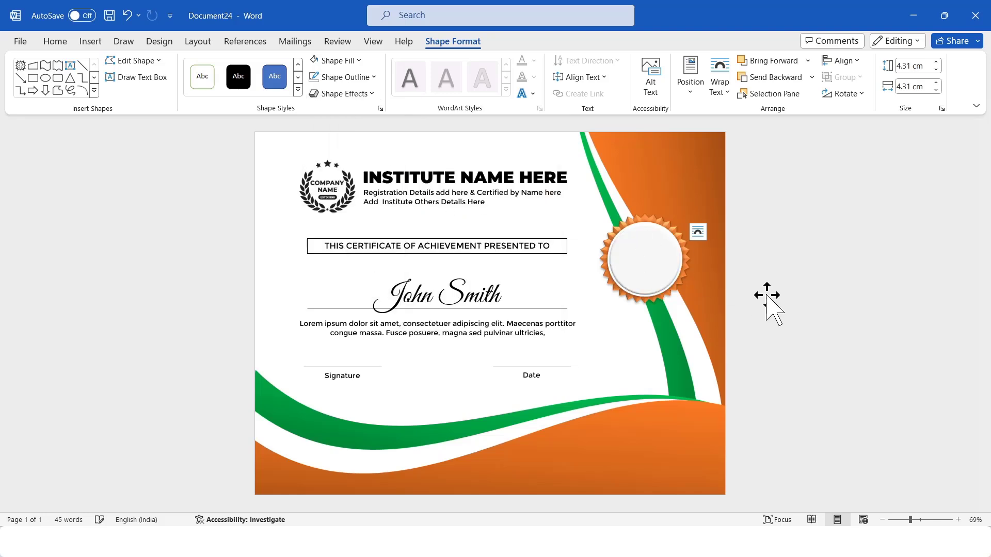
{"action": "left_click", "coordinate": [774, 299]}
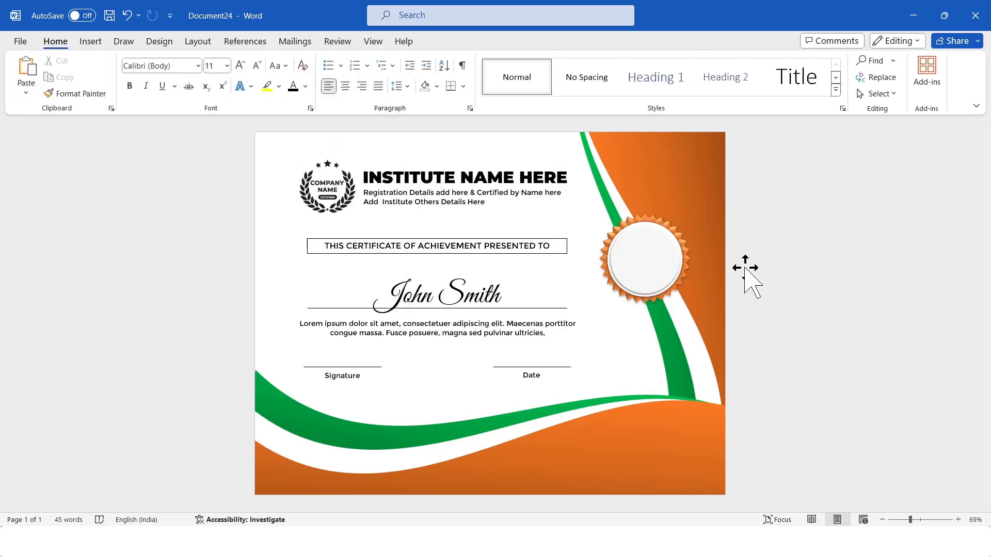
Step: Draw a text box about 3.06 cm wide and 2.42 cm high inside the white circle and enter "2025"
{"action": "left_click", "coordinate": [89, 41]}
{"action": "left_click", "coordinate": [187, 91]}
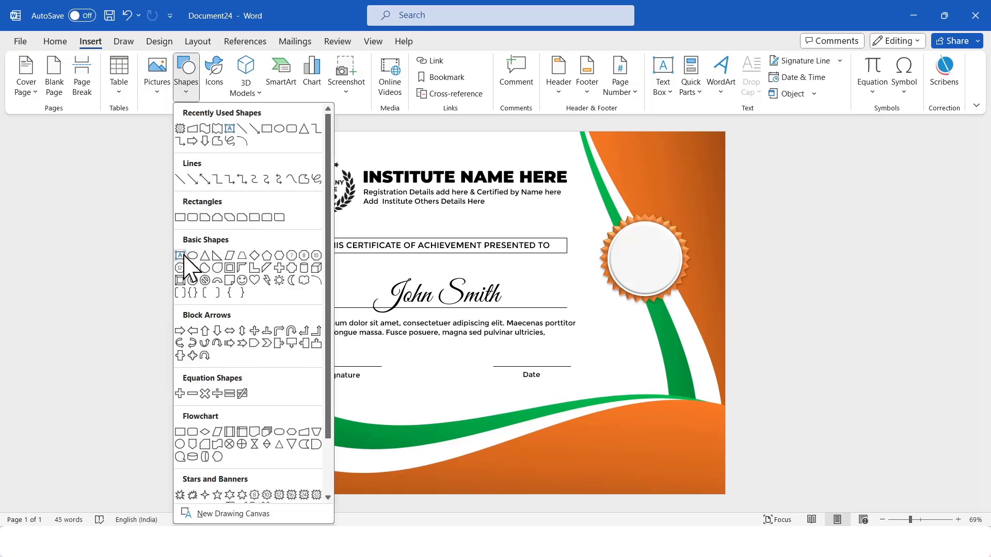
{"action": "left_click", "coordinate": [180, 255]}
{"action": "left_click_drag", "start_coordinate": [619, 239], "coordinate": [673, 280]}
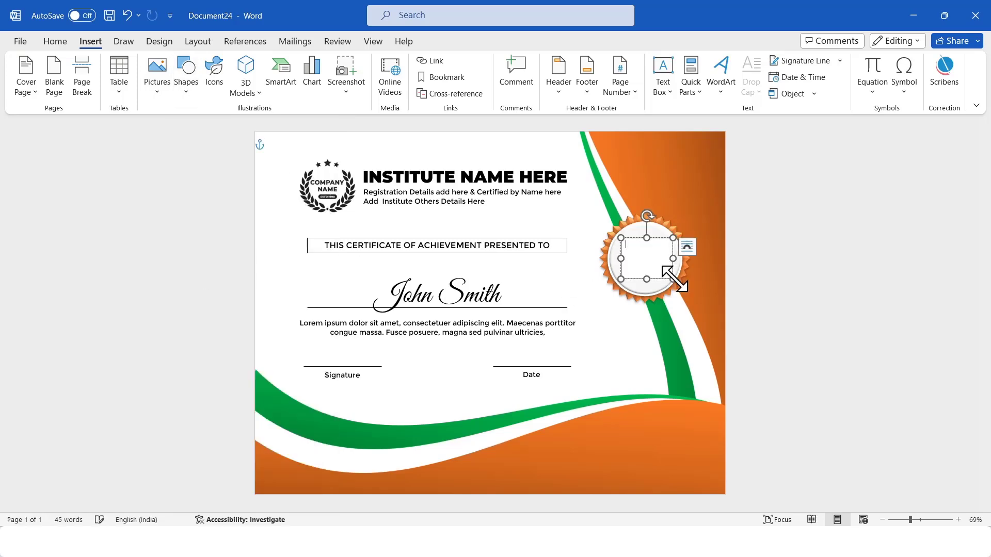
{"action": "type", "text": "2025"}
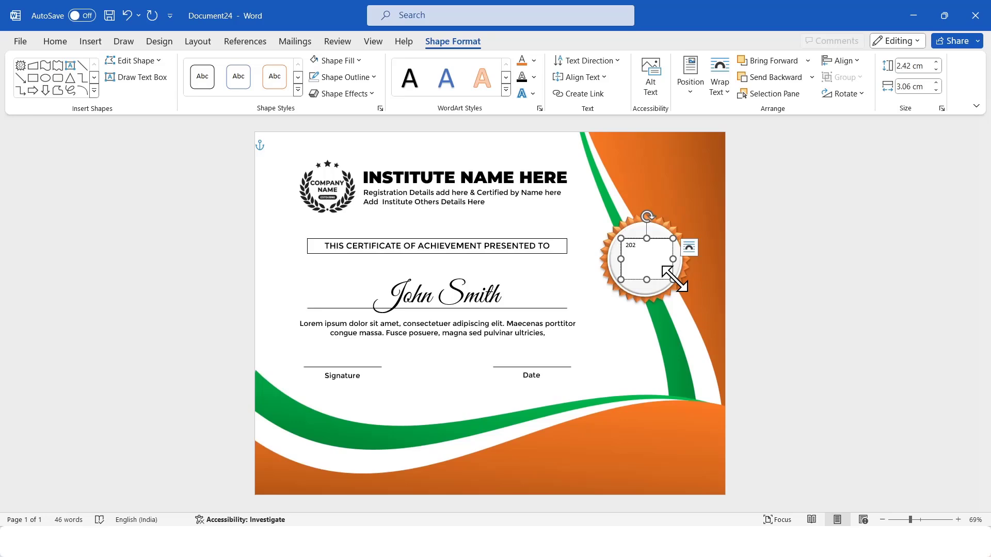
Step: Format the 2025 text in Bebas Neue at 48 pt
{"action": "left_click", "coordinate": [52, 41]}
{"action": "left_click", "coordinate": [197, 66]}
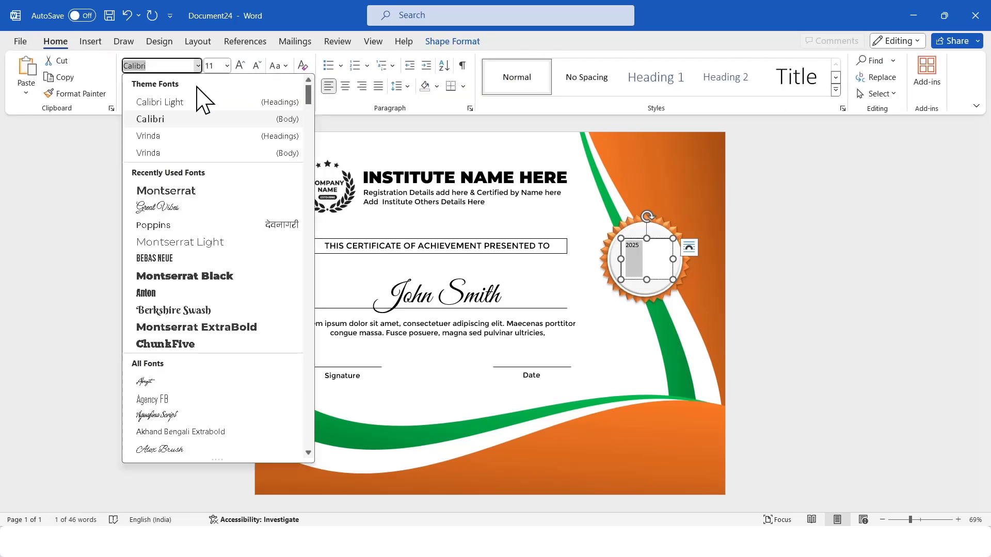
{"action": "left_click", "coordinate": [189, 258]}
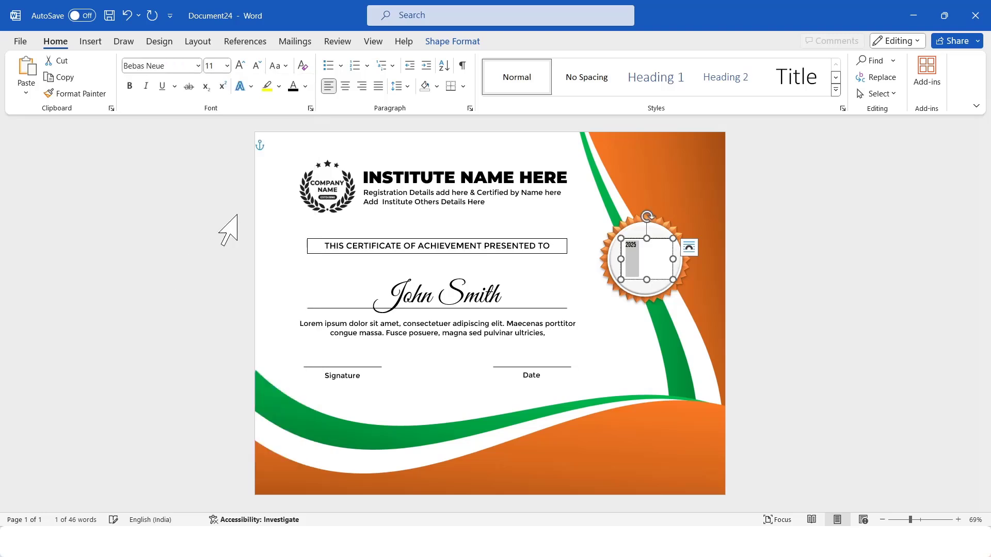
{"action": "left_click", "coordinate": [239, 66]}
{"action": "left_click", "coordinate": [239, 66]}
{"action": "left_click", "coordinate": [239, 66]}
{"action": "left_click", "coordinate": [240, 65]}
Step: Center the 2025 text and widen its text box on both sides to about 4.31 cm, matching the circle
{"action": "left_click_drag", "start_coordinate": [619, 262], "coordinate": [608, 256]}
{"action": "key", "text": "ctrl+e"}
{"action": "left_click_drag", "start_coordinate": [673, 256], "coordinate": [682, 255]}
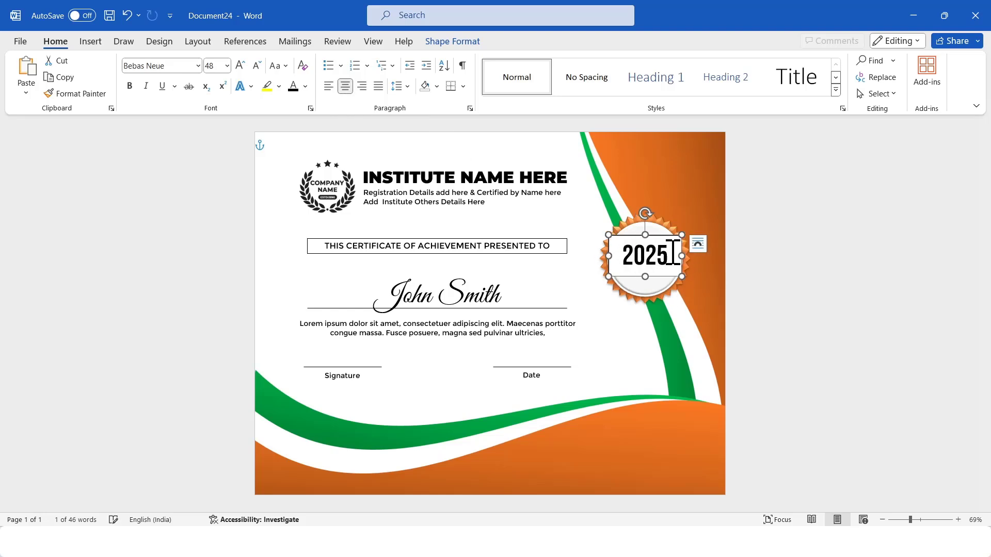
Step: Remove the outline and fill of the 2025 text box
{"action": "left_click", "coordinate": [453, 41]}
{"action": "left_click", "coordinate": [346, 77]}
{"action": "left_click", "coordinate": [364, 281]}
{"action": "left_click", "coordinate": [341, 60]}
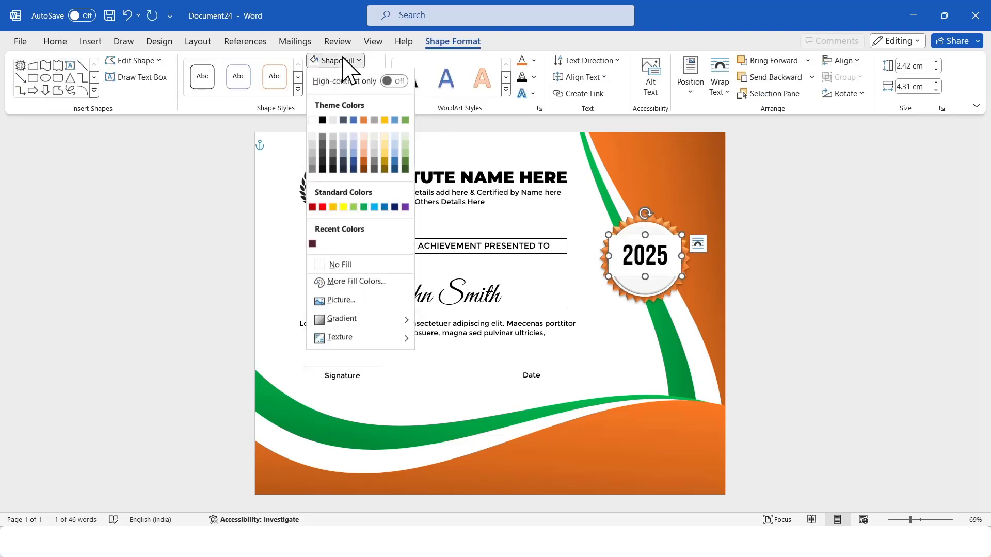
{"action": "left_click", "coordinate": [349, 264]}
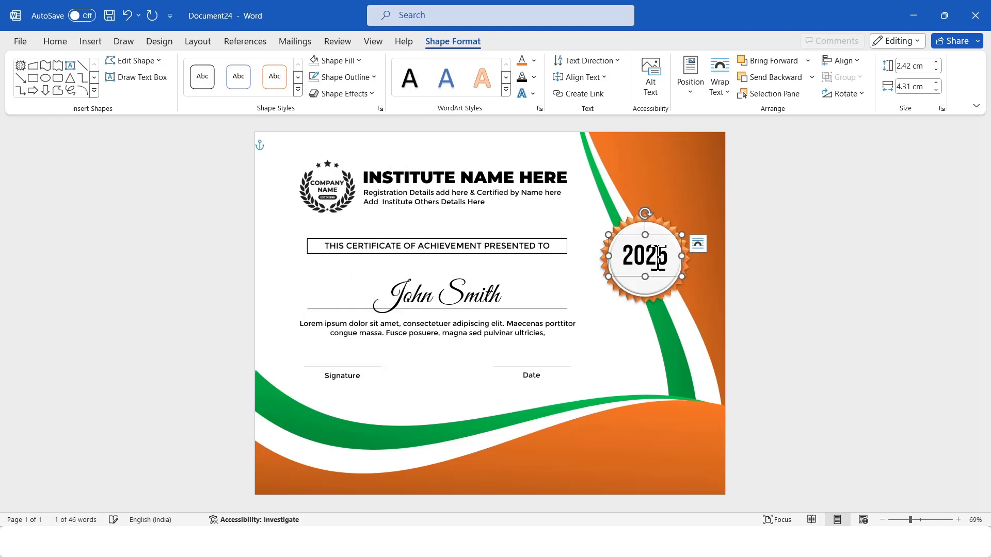
Step: Color the 2025 text orange and fit its text box slightly higher in the seal, about 2.05 cm tall
{"action": "left_click", "coordinate": [523, 61]}
{"action": "left_click", "coordinate": [56, 41]}
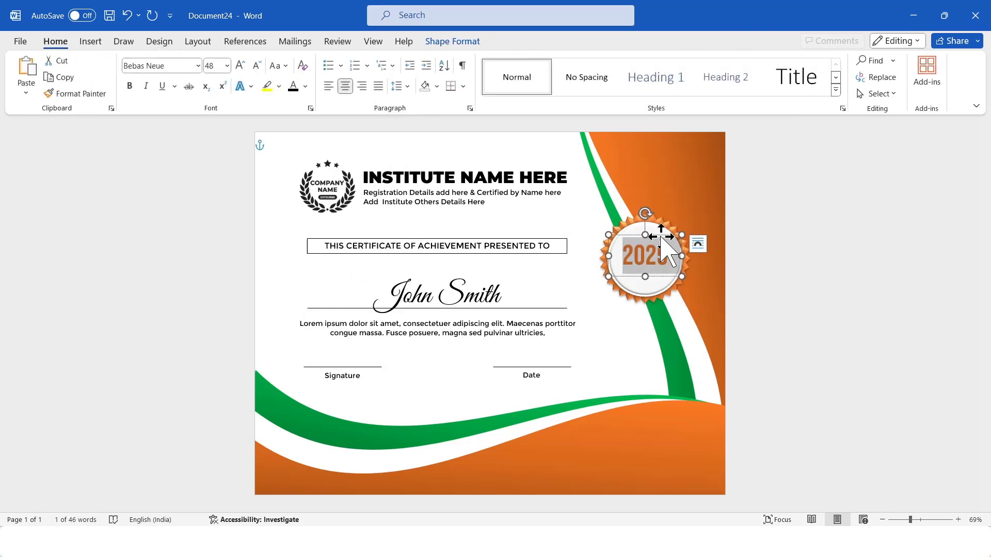
{"action": "left_click_drag", "start_coordinate": [661, 238], "coordinate": [659, 233]}
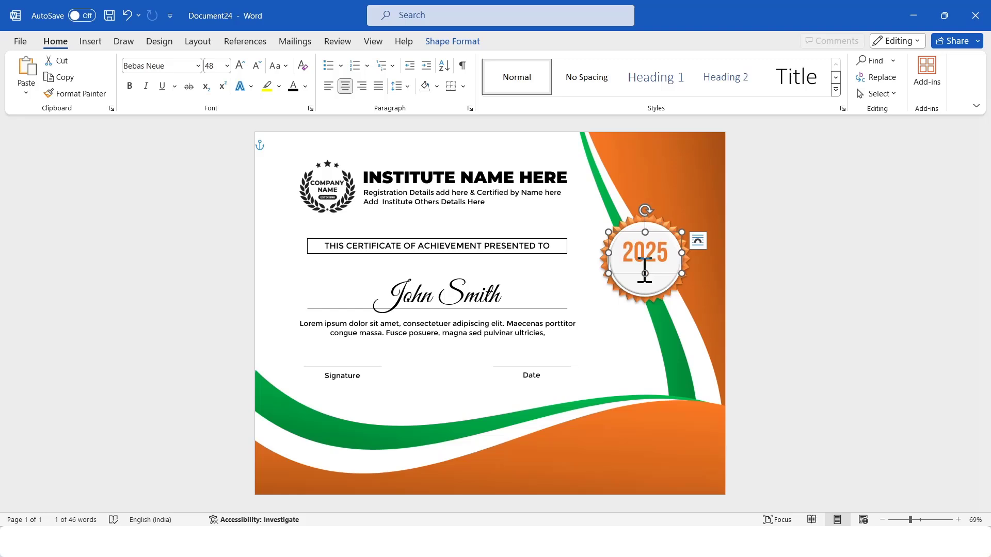
{"action": "left_click_drag", "start_coordinate": [645, 274], "coordinate": [645, 267]}
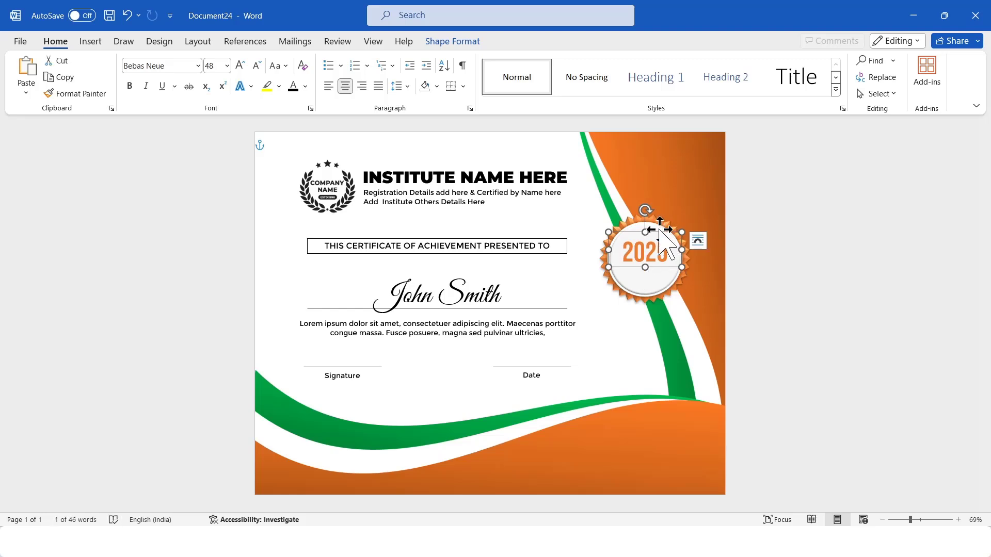
Step: Duplicate the 2025 text box just below the original and set the copy's text to Poppins at 22 pt
{"action": "left_click_drag", "start_coordinate": [660, 229], "coordinate": [654, 265]}
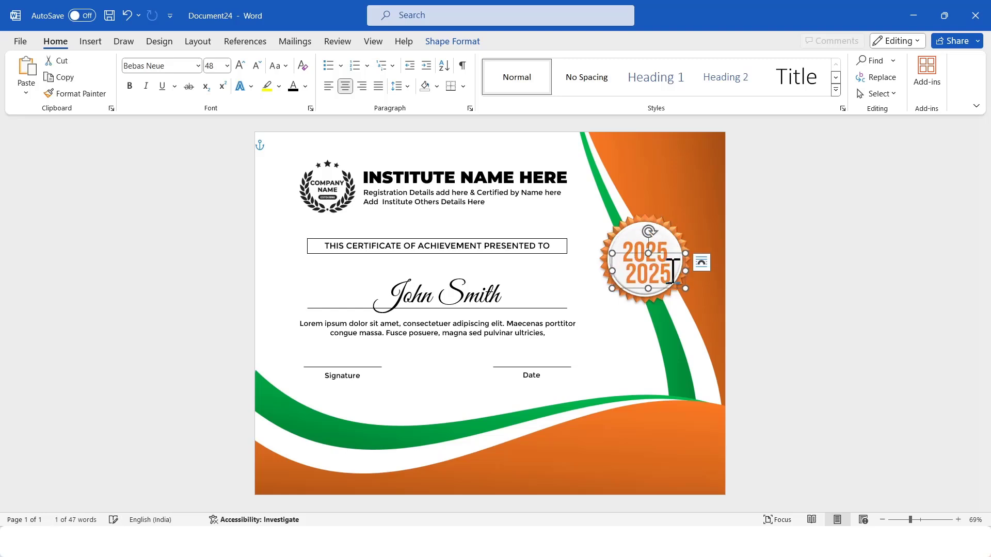
{"action": "left_click", "coordinate": [198, 66]}
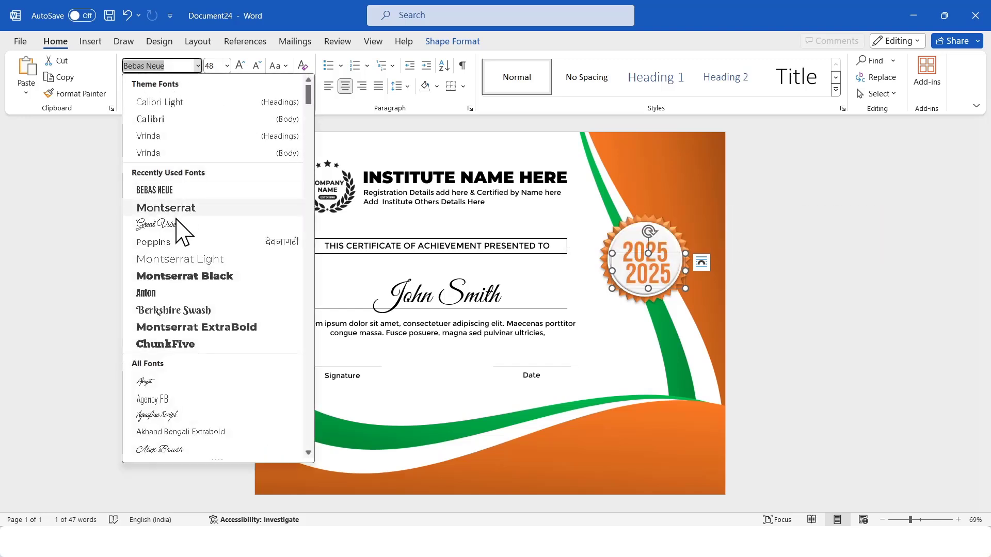
{"action": "left_click", "coordinate": [175, 245]}
{"action": "key", "text": "ctrl+z"}
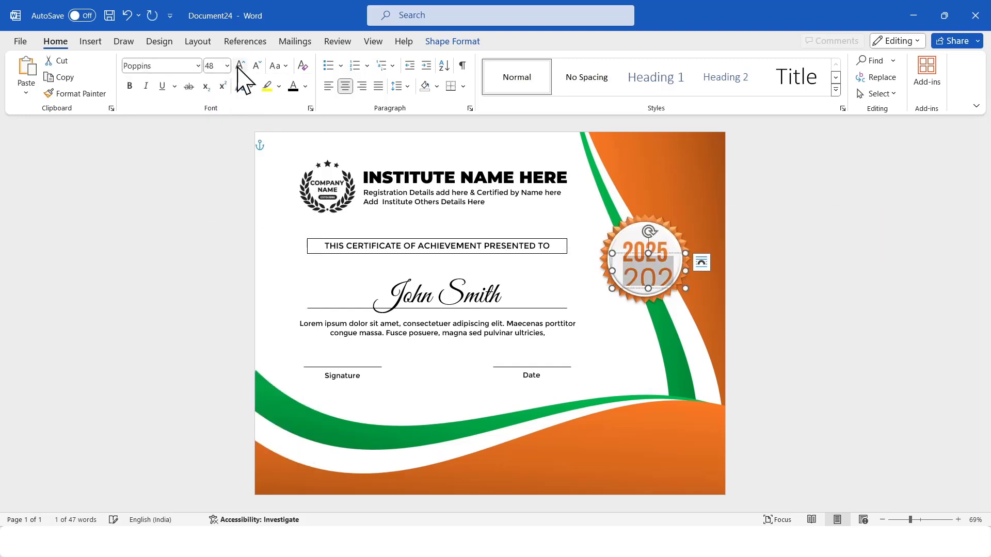
{"action": "left_click", "coordinate": [264, 71]}
{"action": "left_click", "coordinate": [264, 71]}
{"action": "left_click", "coordinate": [263, 71]}
{"action": "left_click", "coordinate": [263, 70]}
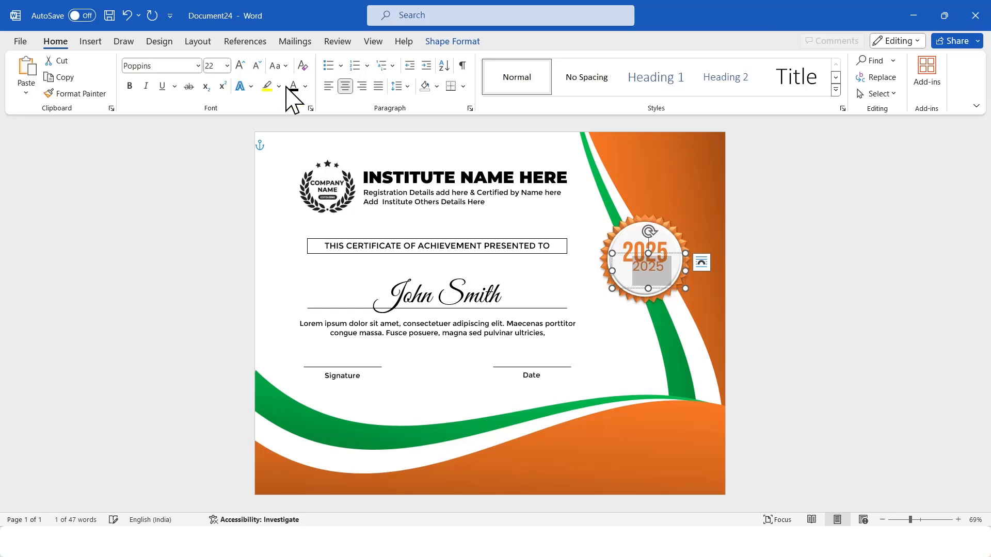
Step: Replace the duplicate's text with "Awards" in black and convert it to uppercase
{"action": "type", "text": "Aw"}
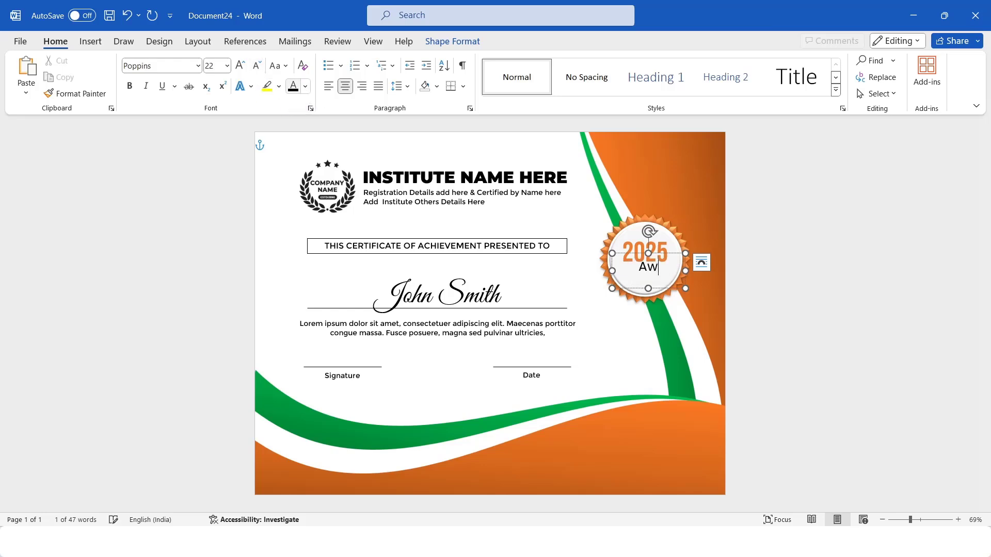
{"action": "type", "text": "ards"}
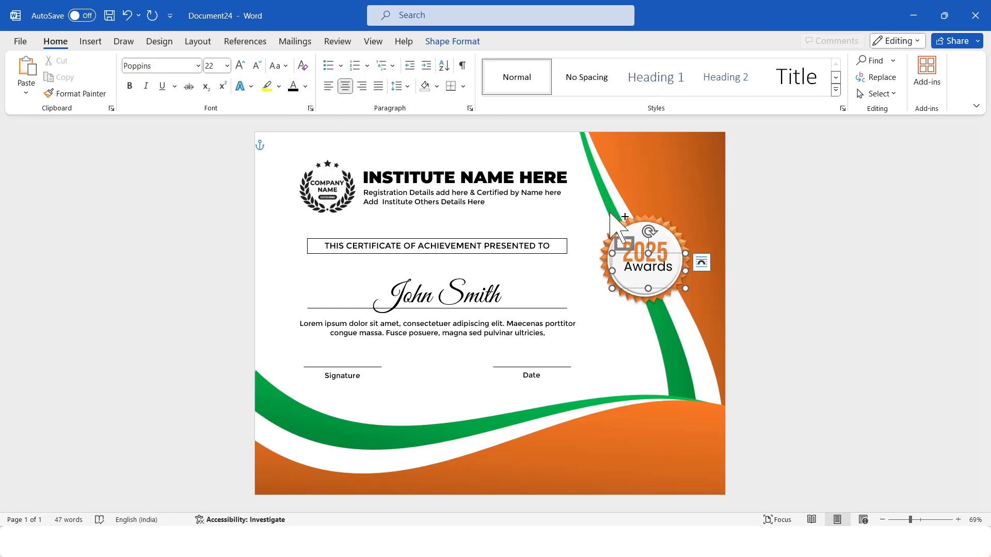
{"action": "key", "text": "shift+Home"}
{"action": "left_click", "coordinate": [276, 65]}
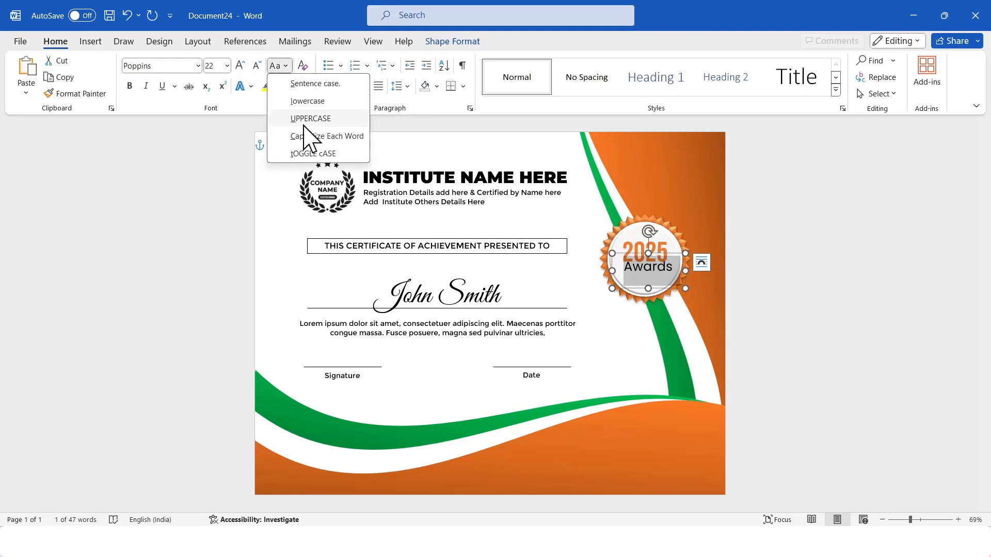
{"action": "left_click", "coordinate": [304, 123]}
Step: Reduce the AWARDS text to 18 pt and position its box centered directly beneath 2025 in the seal
{"action": "left_click", "coordinate": [258, 66]}
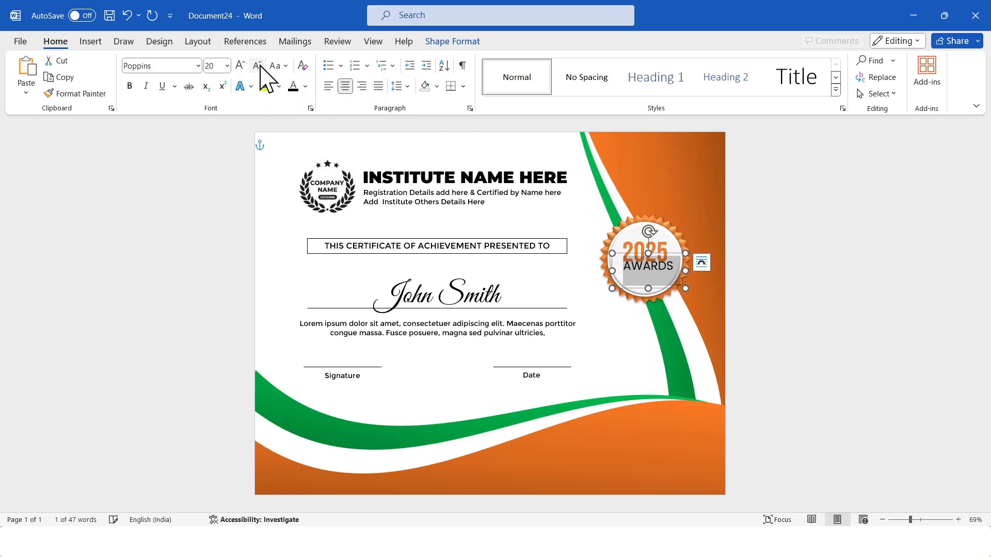
{"action": "left_click_drag", "start_coordinate": [675, 253], "coordinate": [671, 258]}
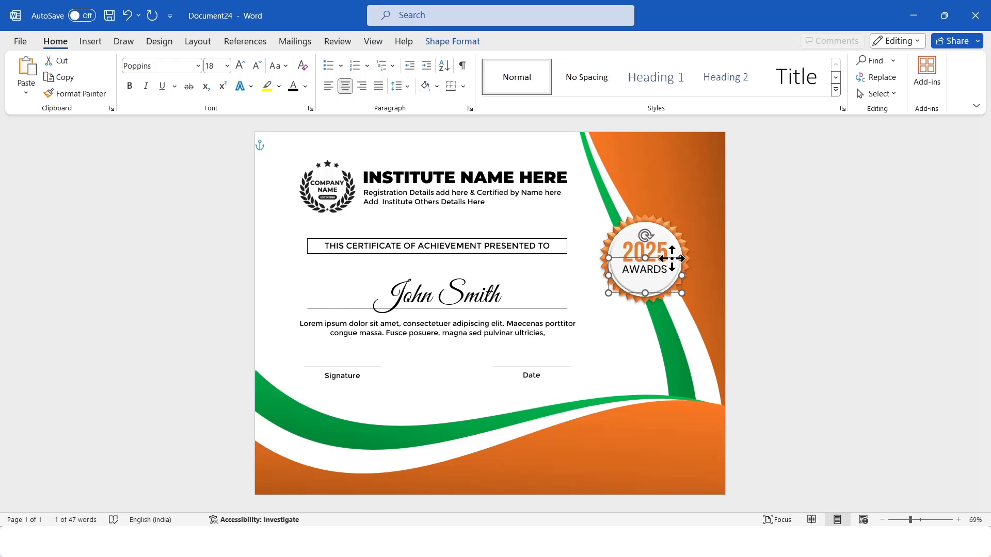
{"action": "left_click", "coordinate": [841, 276]}
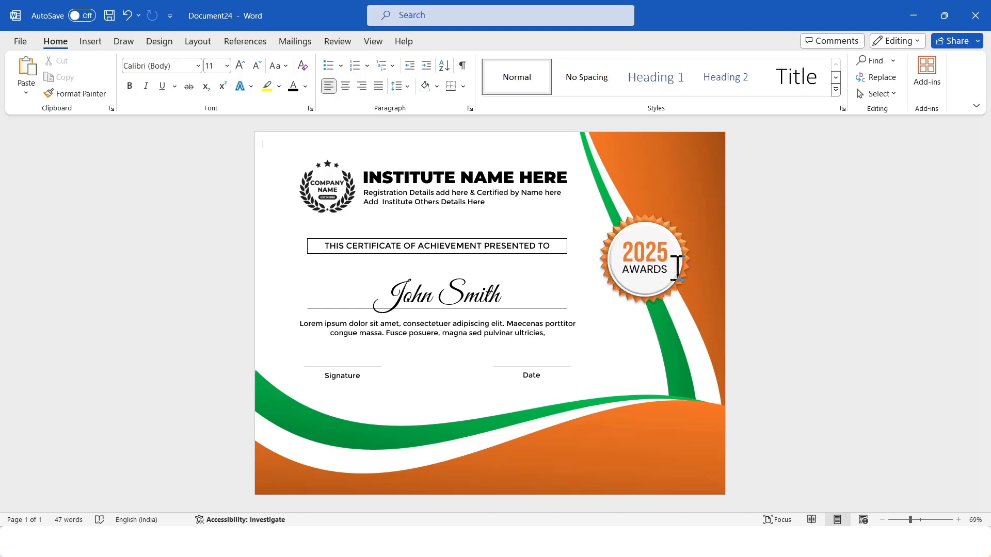
Step: Align the 2025 and AWARDS text boxes on their centers and nudge both slightly down inside the circle
{"action": "left_click", "coordinate": [661, 273]}
{"action": "left_click", "coordinate": [662, 274], "text": "shift"}
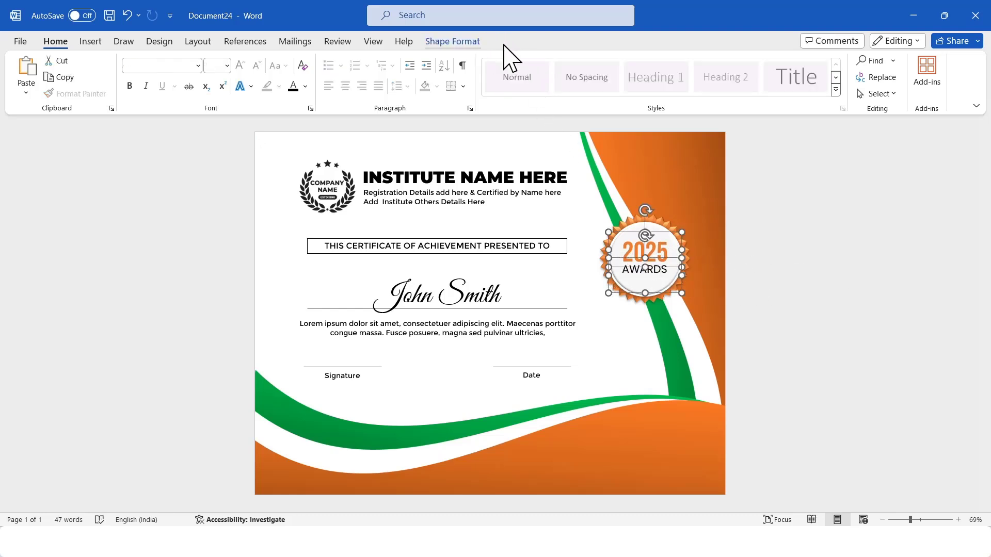
{"action": "left_click", "coordinate": [453, 41]}
{"action": "left_click", "coordinate": [841, 61]}
{"action": "left_click", "coordinate": [872, 98]}
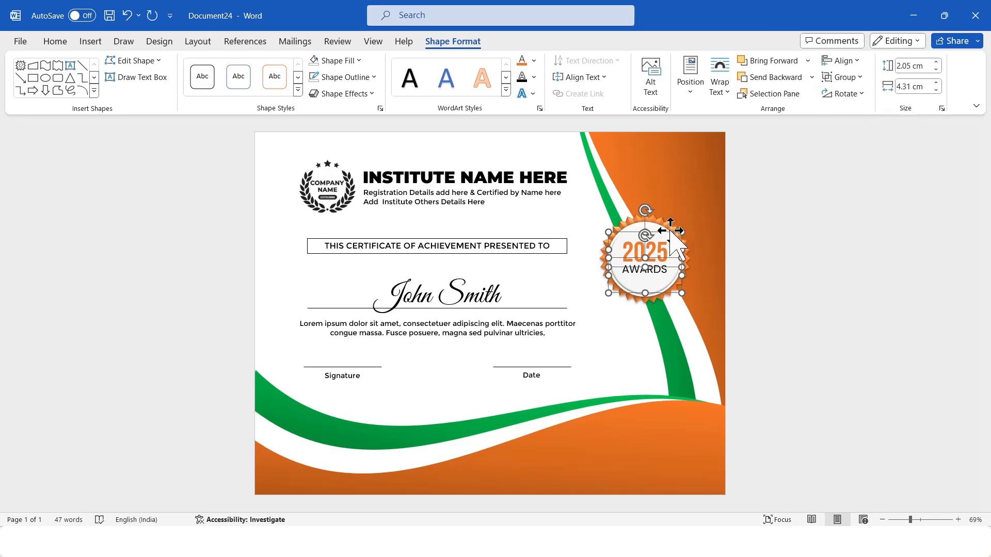
{"action": "key", "text": "Down"}
{"action": "left_click", "coordinate": [821, 269]}
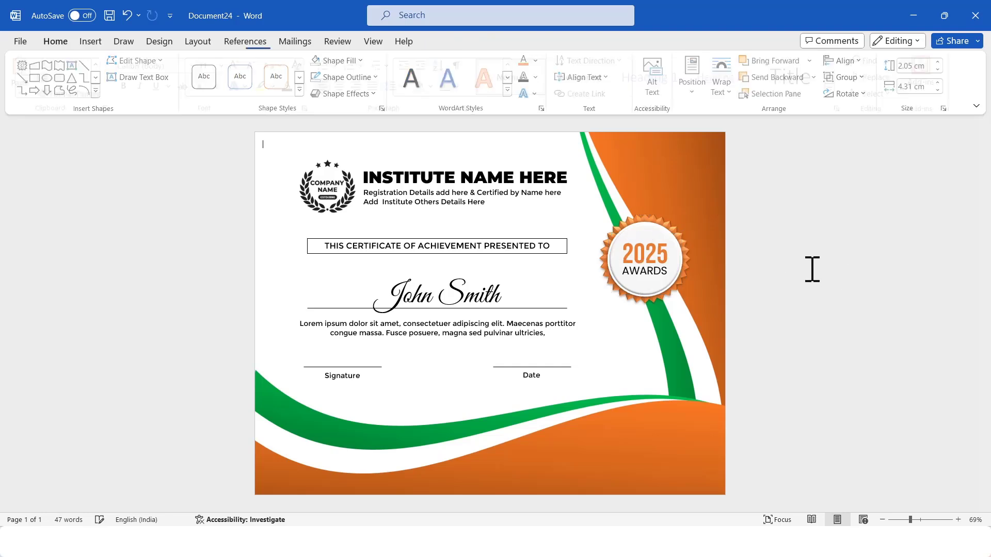
Step: Nudge only the 2025 text box slightly upward within the seal
{"action": "left_click", "coordinate": [661, 221]}
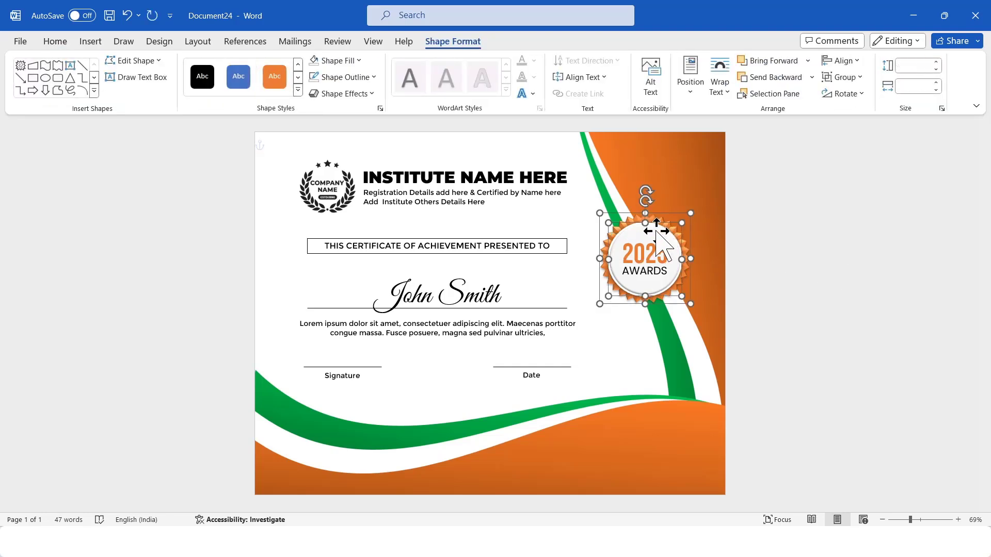
{"action": "left_click", "coordinate": [660, 247]}
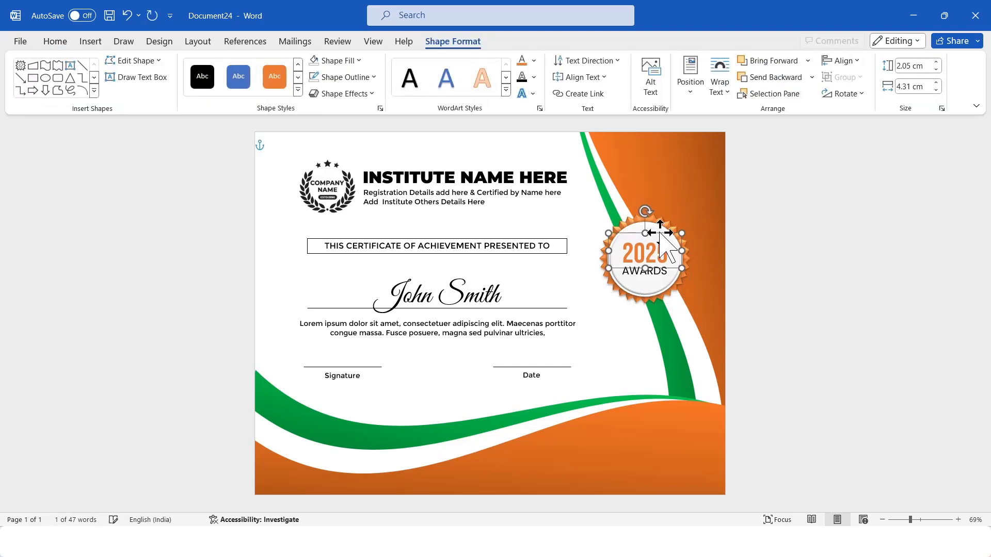
{"action": "left_click", "coordinate": [831, 269]}
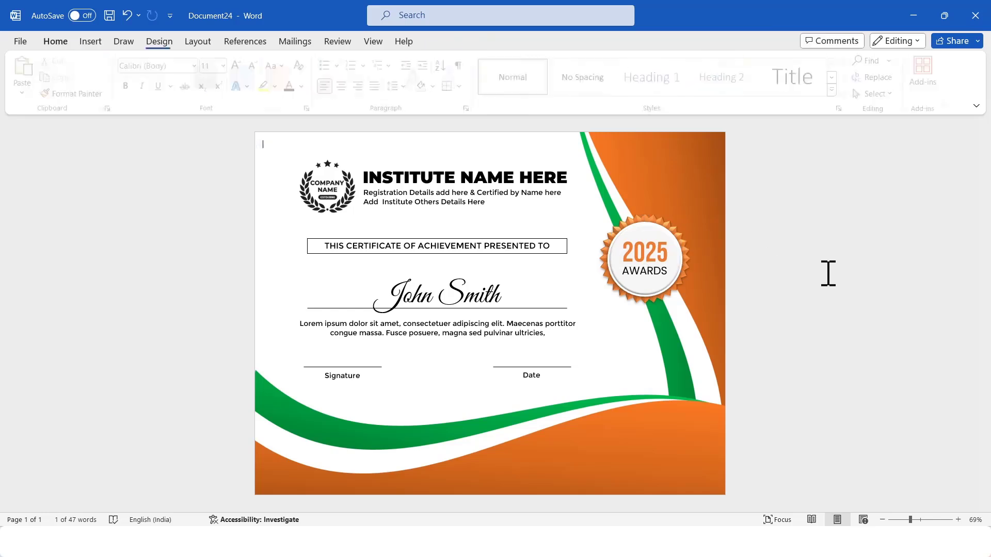
Step: Group the star, the white circle and both text boxes into one award seal object
{"action": "left_click", "coordinate": [666, 221]}
{"action": "left_click", "coordinate": [656, 268]}
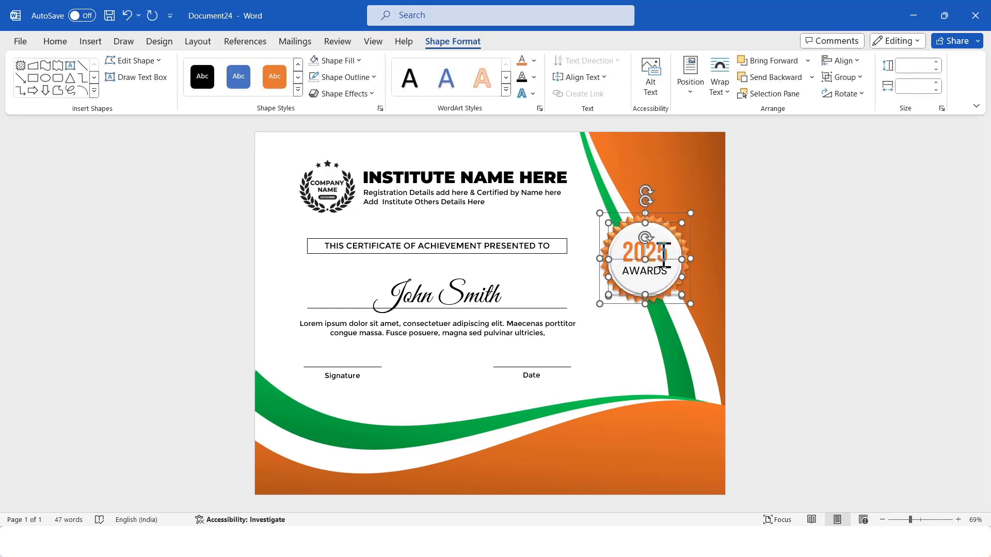
{"action": "right_click", "coordinate": [662, 234]}
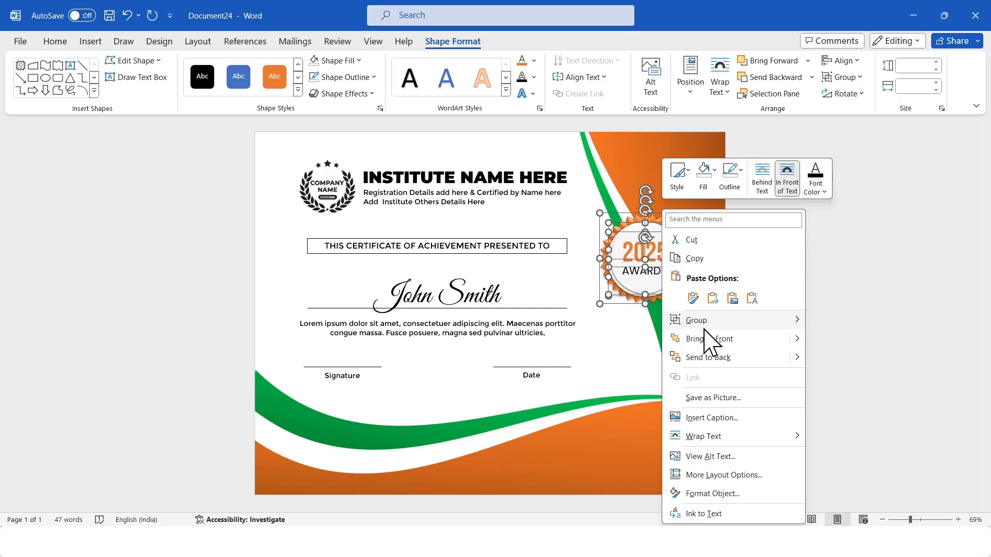
{"action": "left_click", "coordinate": [837, 320]}
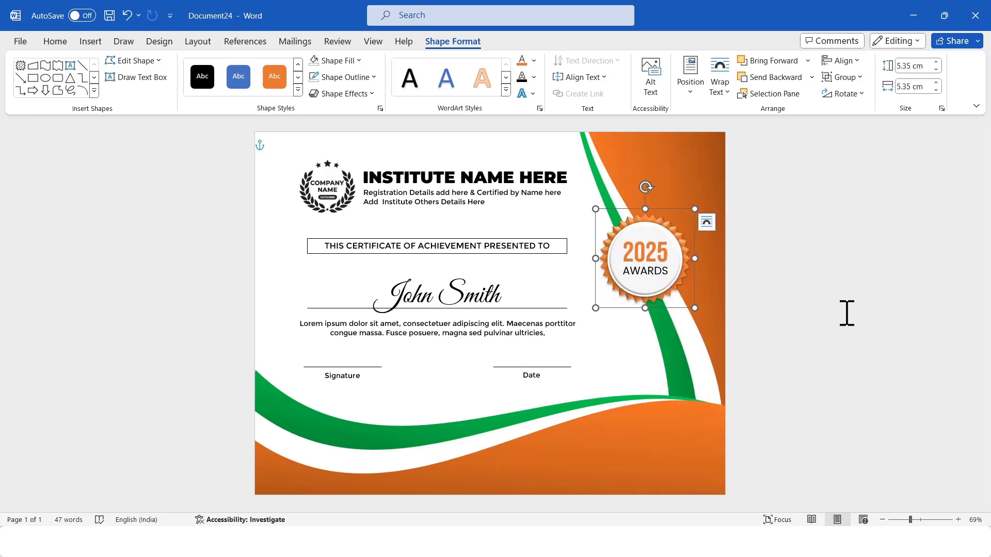
Step: Deselect the award seal, start saving a copy of the certificate and set its file type to PDF (*.pdf)
{"action": "left_click", "coordinate": [846, 313]}
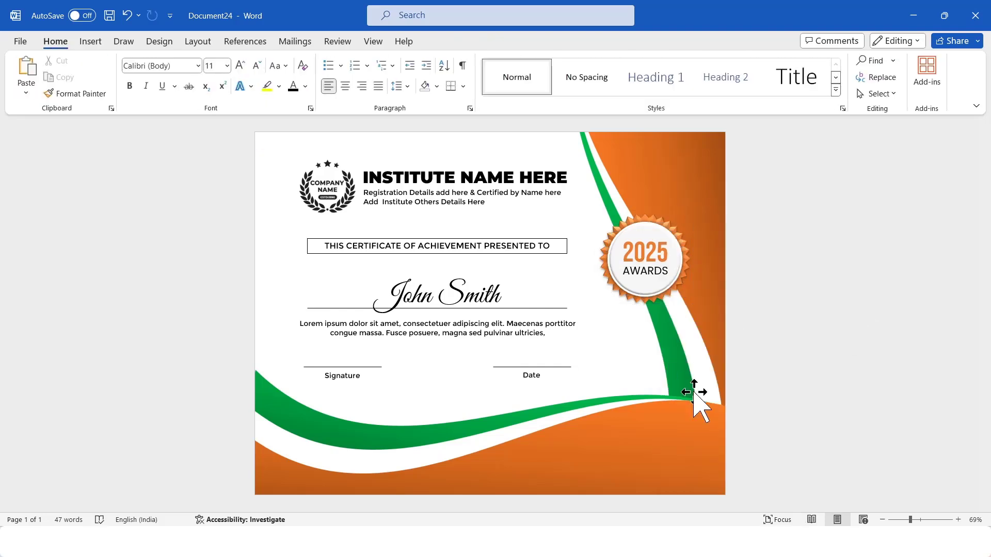
{"action": "left_click", "coordinate": [20, 41]}
{"action": "key", "text": "F12"}
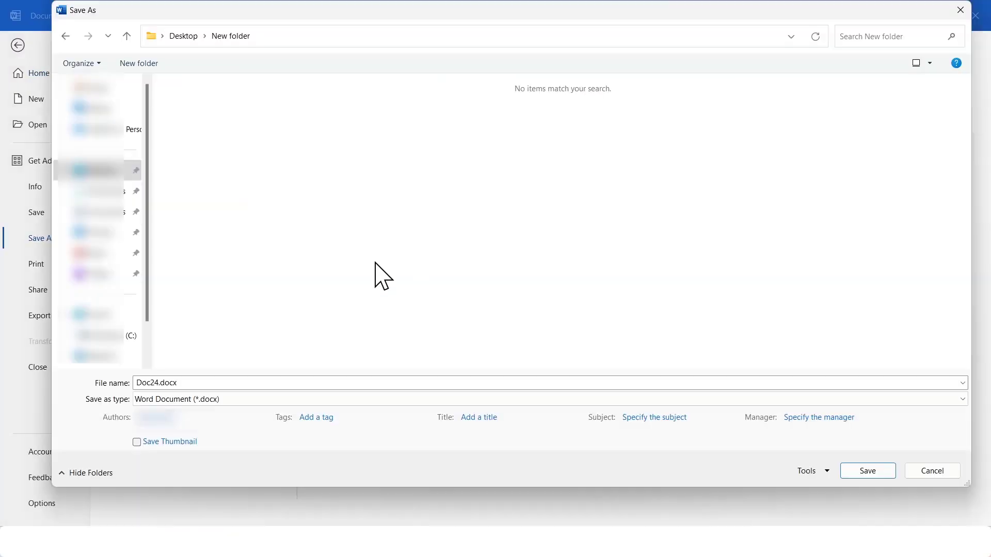
{"action": "left_click", "coordinate": [247, 405]}
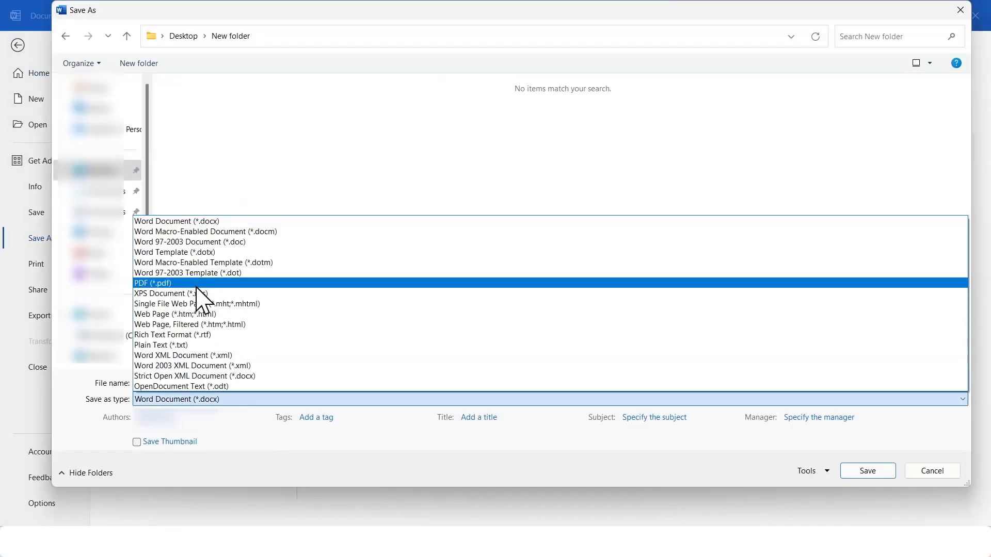
{"action": "left_click", "coordinate": [242, 402]}
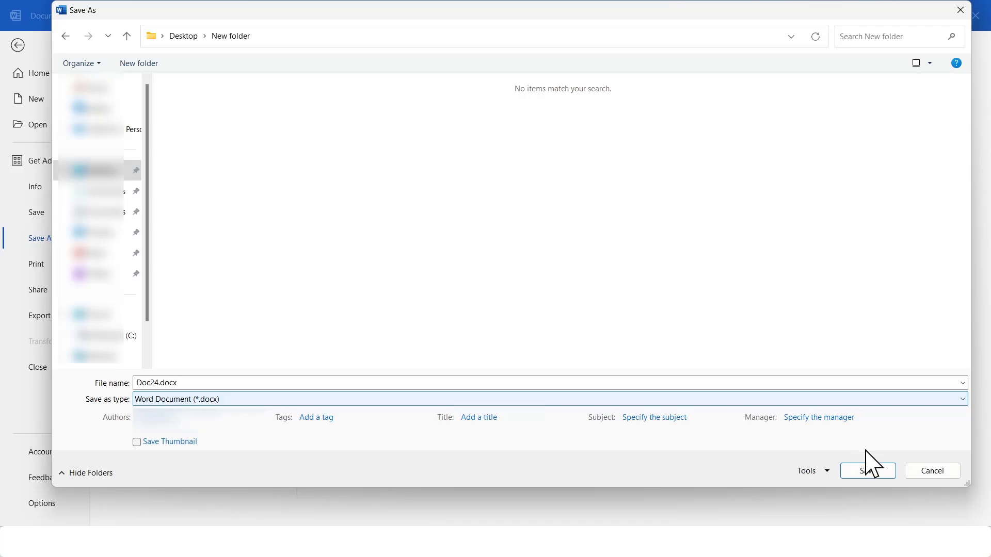
{"action": "left_click", "coordinate": [256, 360]}
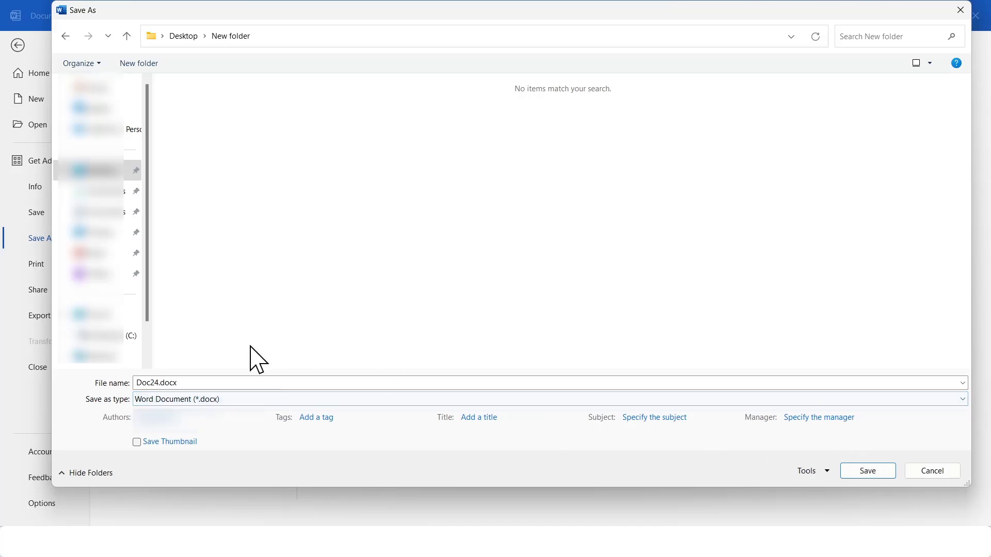
{"action": "left_click", "coordinate": [228, 402]}
{"action": "left_click", "coordinate": [191, 283]}
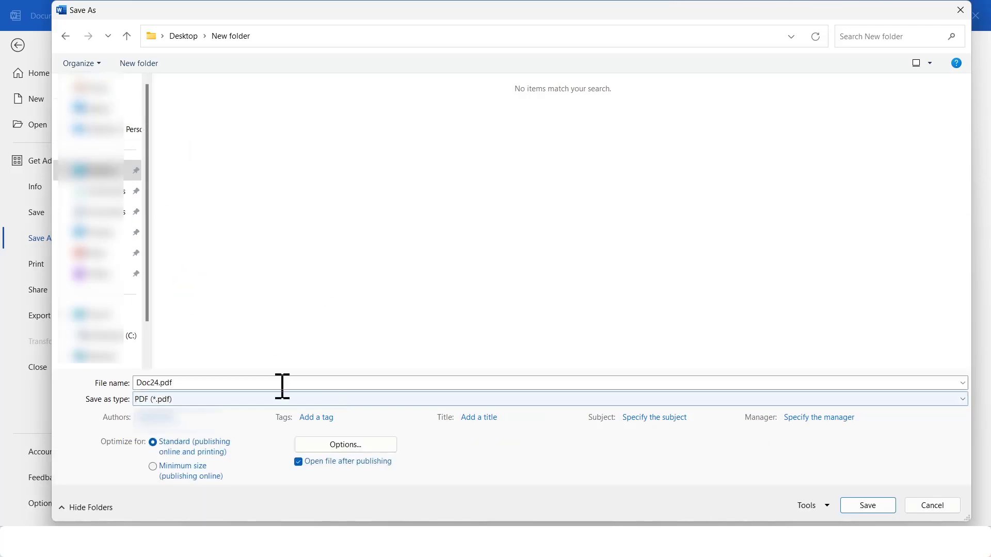